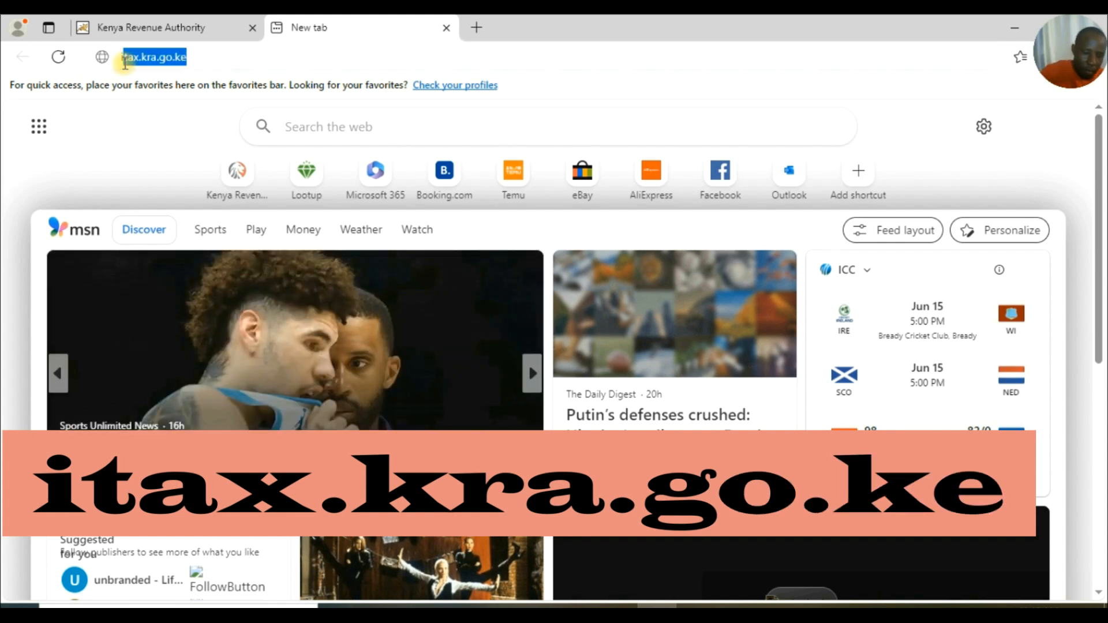
Load the KRA iTax portal at itax.kra.go.ke.
text(itax.k)
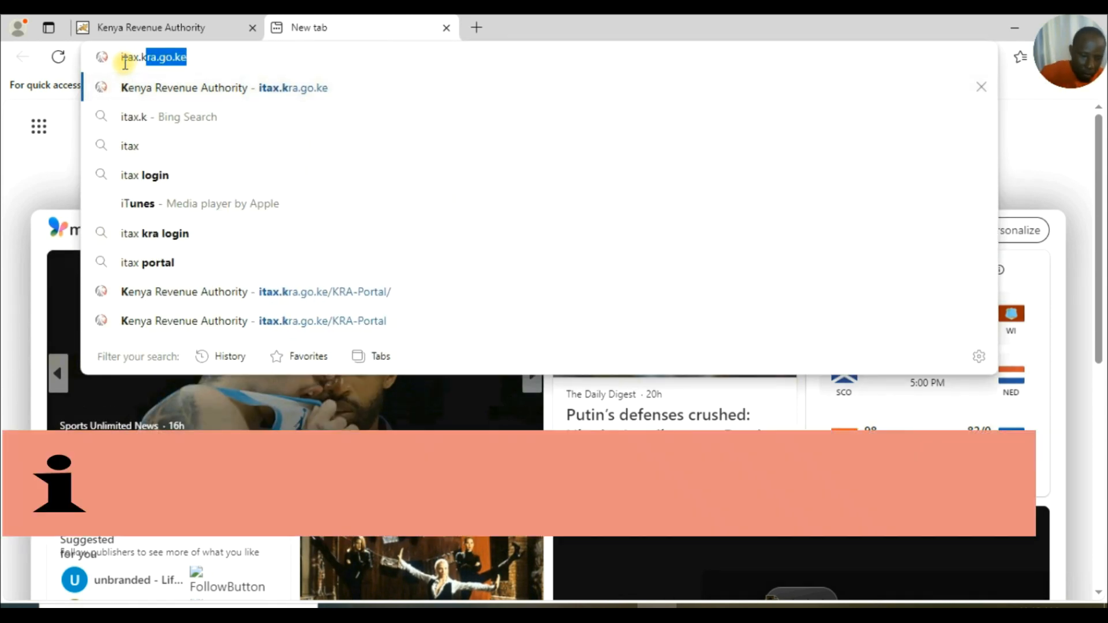
text(ra.go.ke)
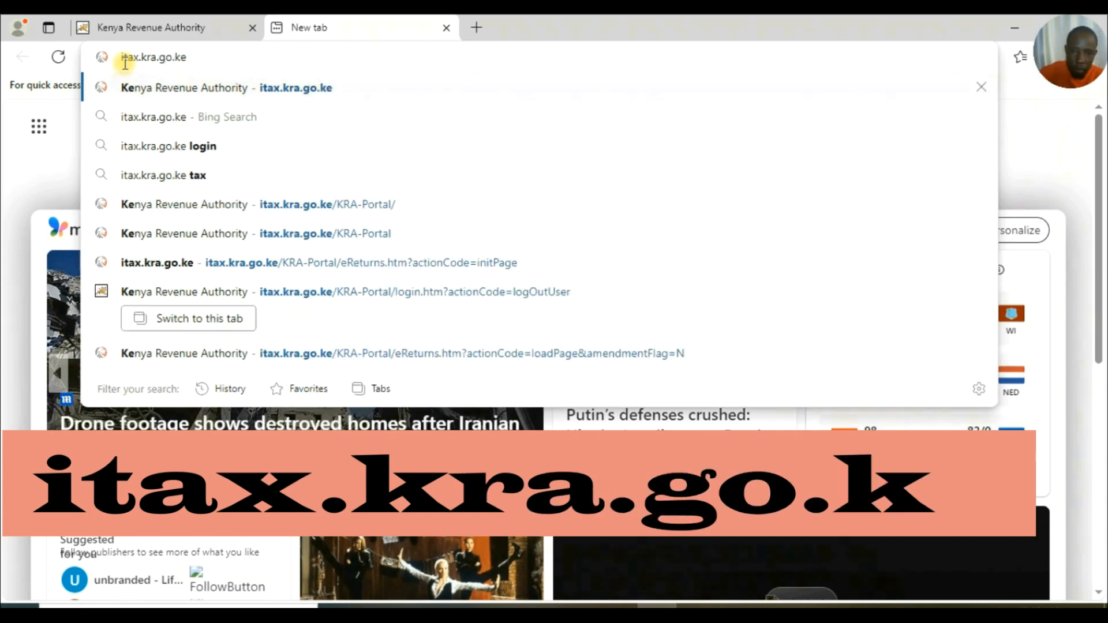
key(Return)
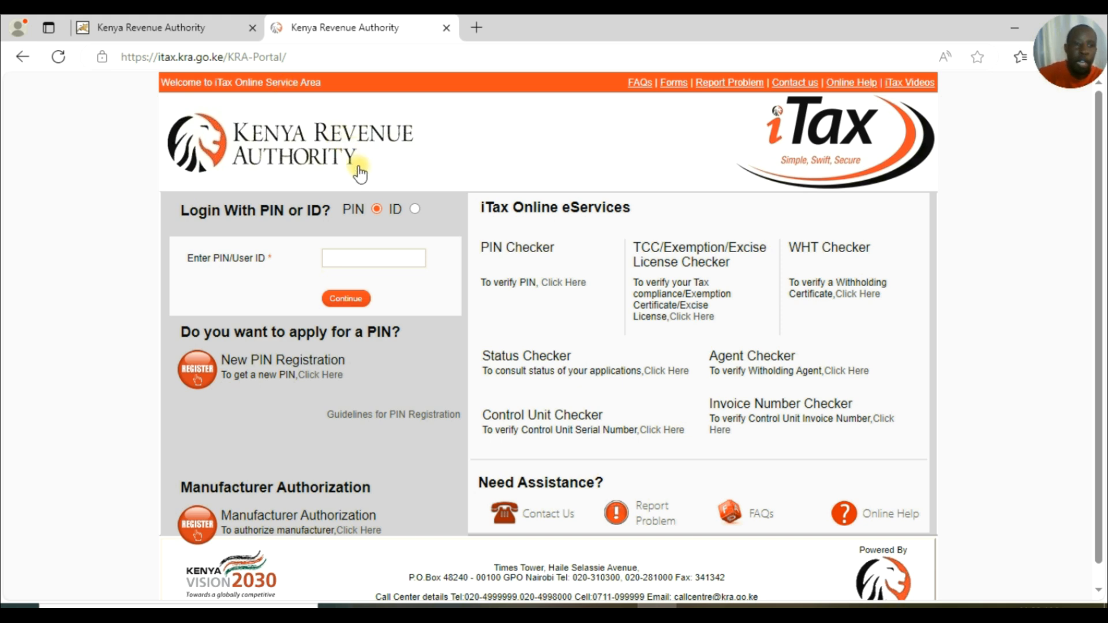
Enter the taxpayer PIN, continue, and type the account password.
click(342, 256)
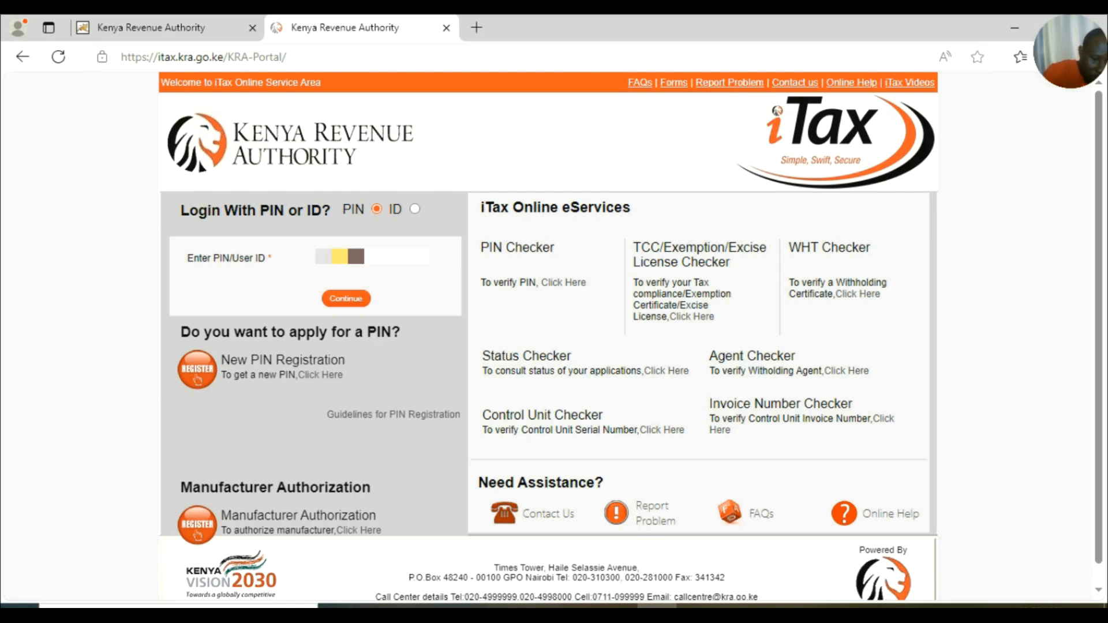
click(357, 301)
click(339, 317)
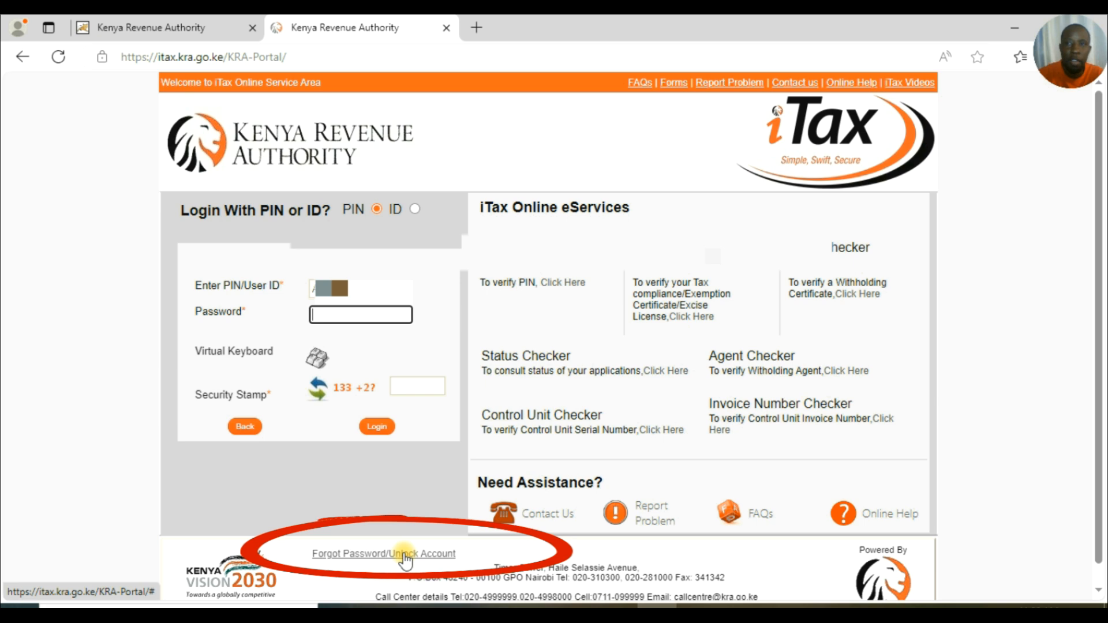
click(333, 312)
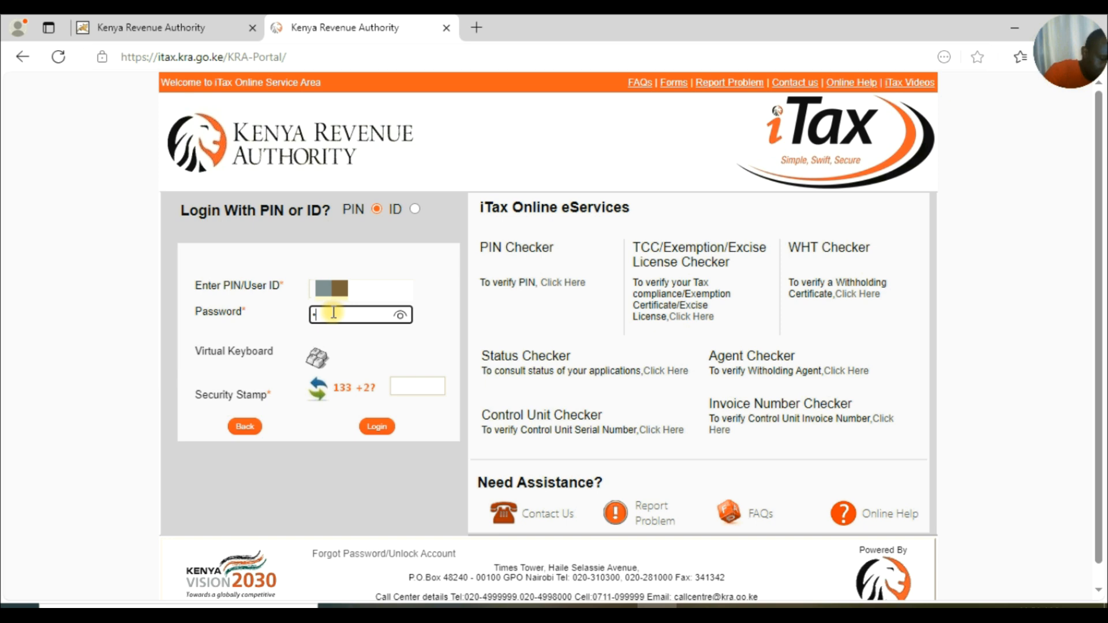
text(•)
key(Caps_Lock)
text(•••••••••)
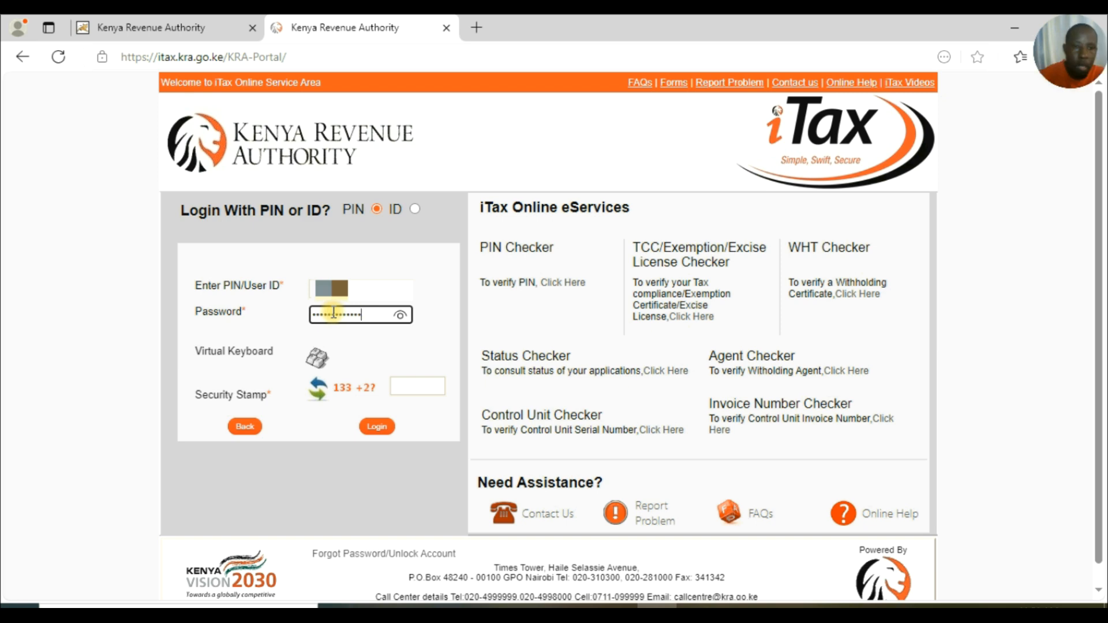
Answer the security stamp sum and log in to the iTax account.
click(416, 388)
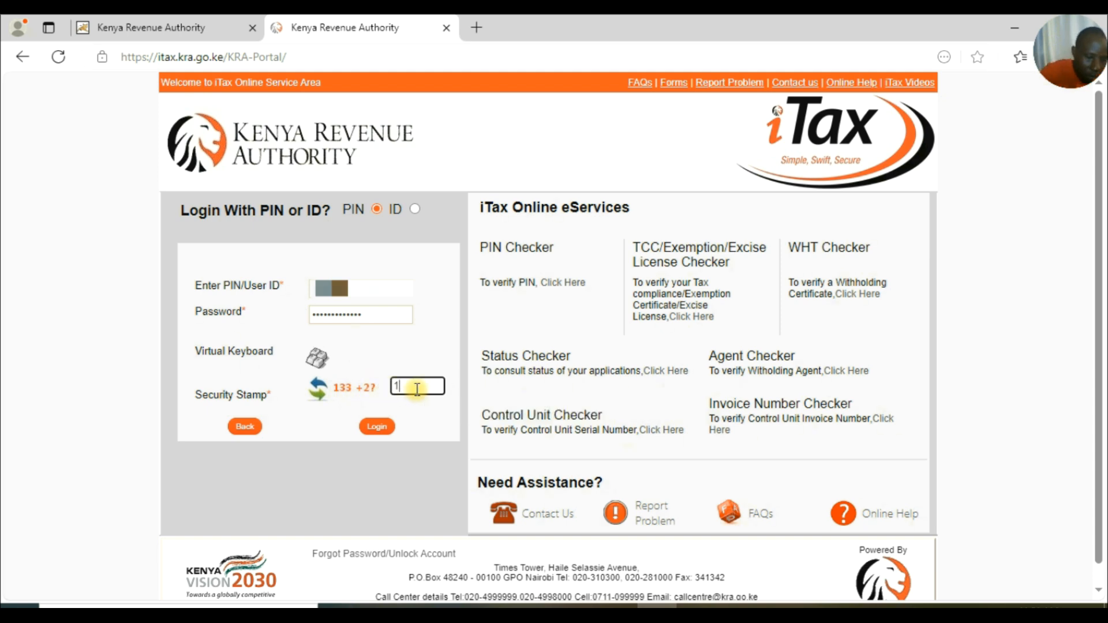
text(135)
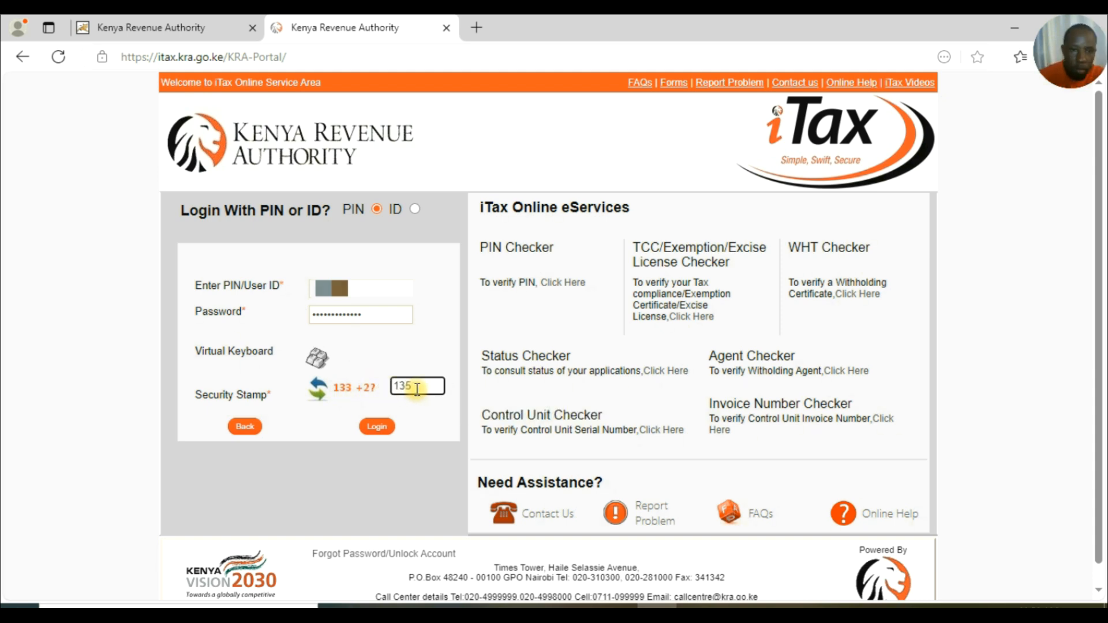
click(379, 428)
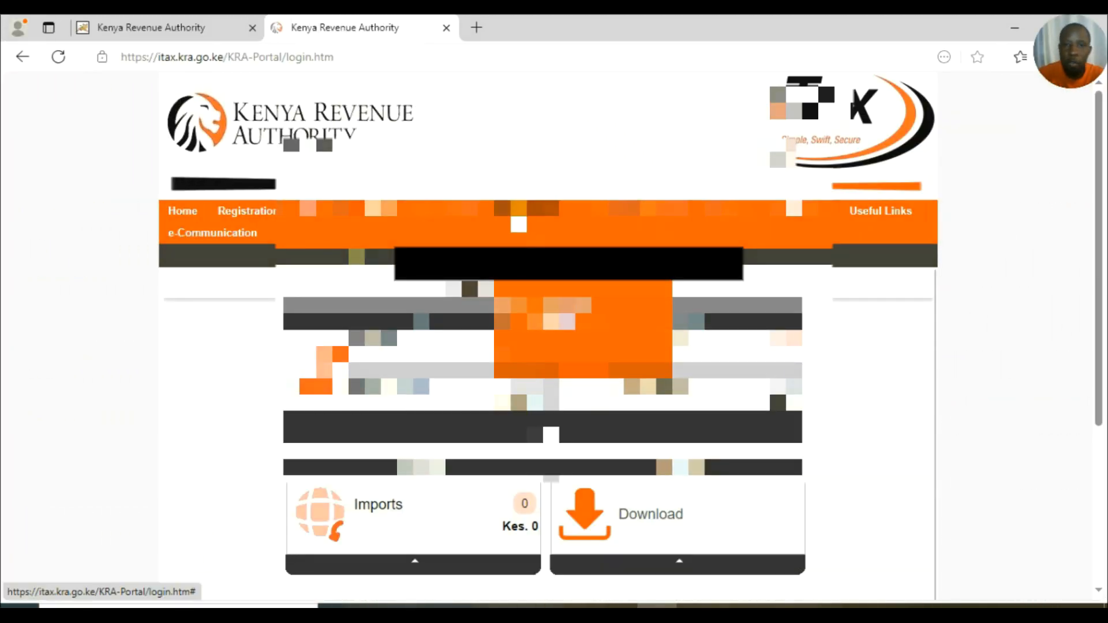
Consult Certificates > Reprint Withholding Certificate to list the nine certificates from 15/09/2021 to 09/05/2024.
mouse_move(796, 210)
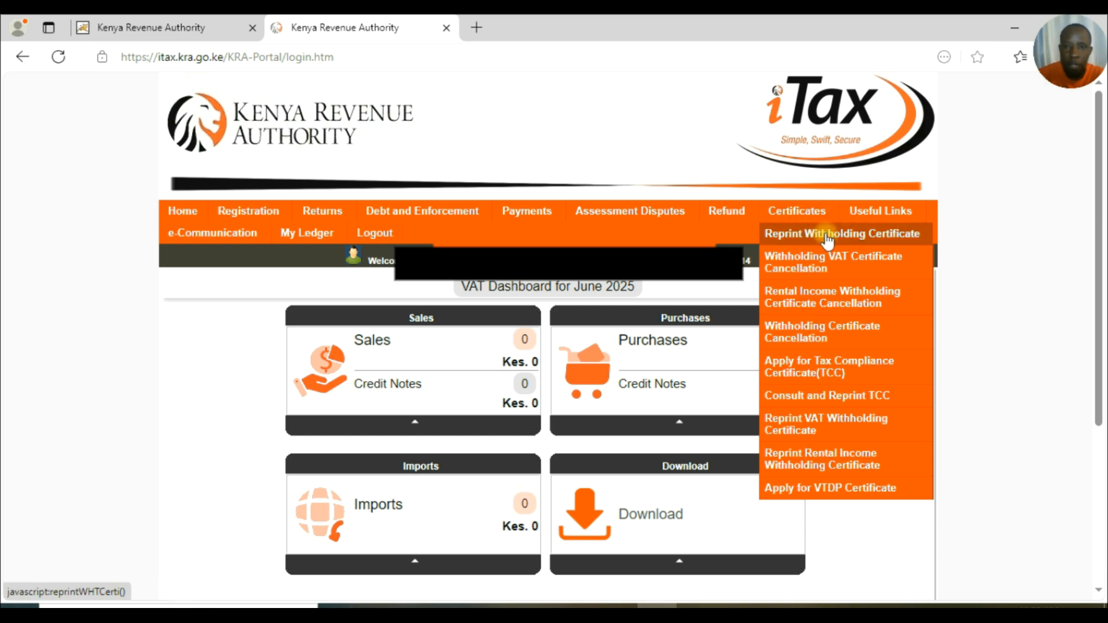
click(825, 233)
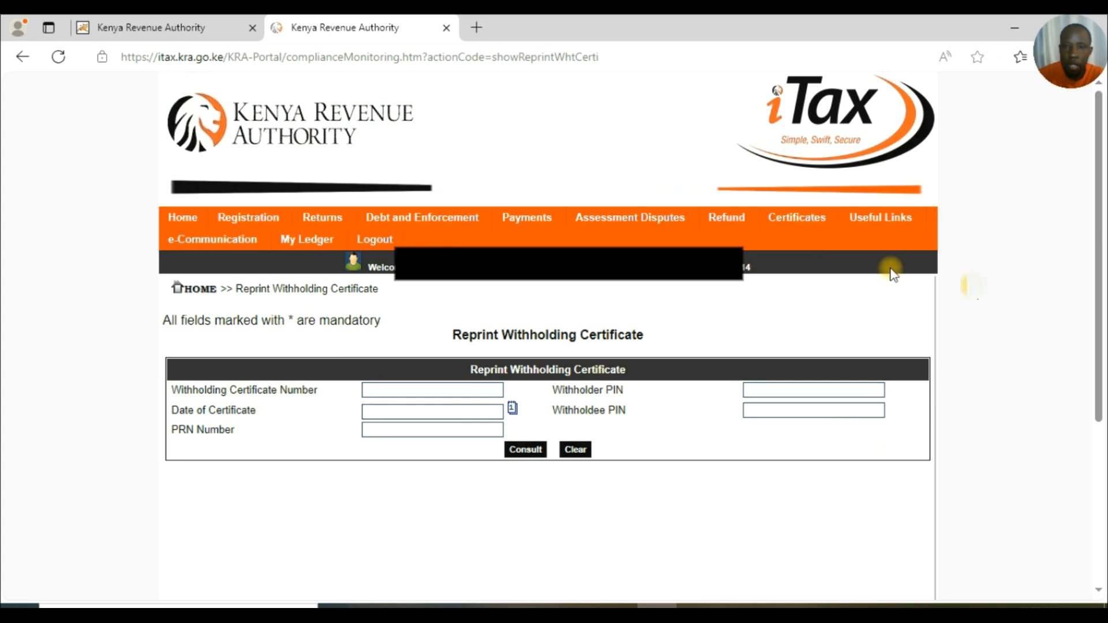
scroll(534, 358, down, 2)
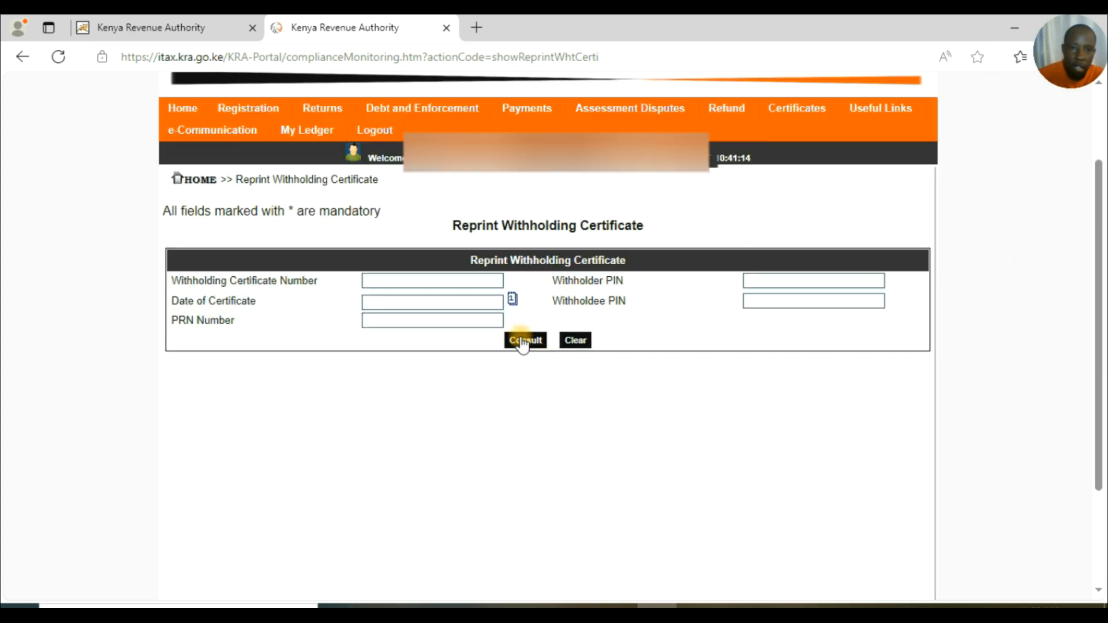
click(522, 342)
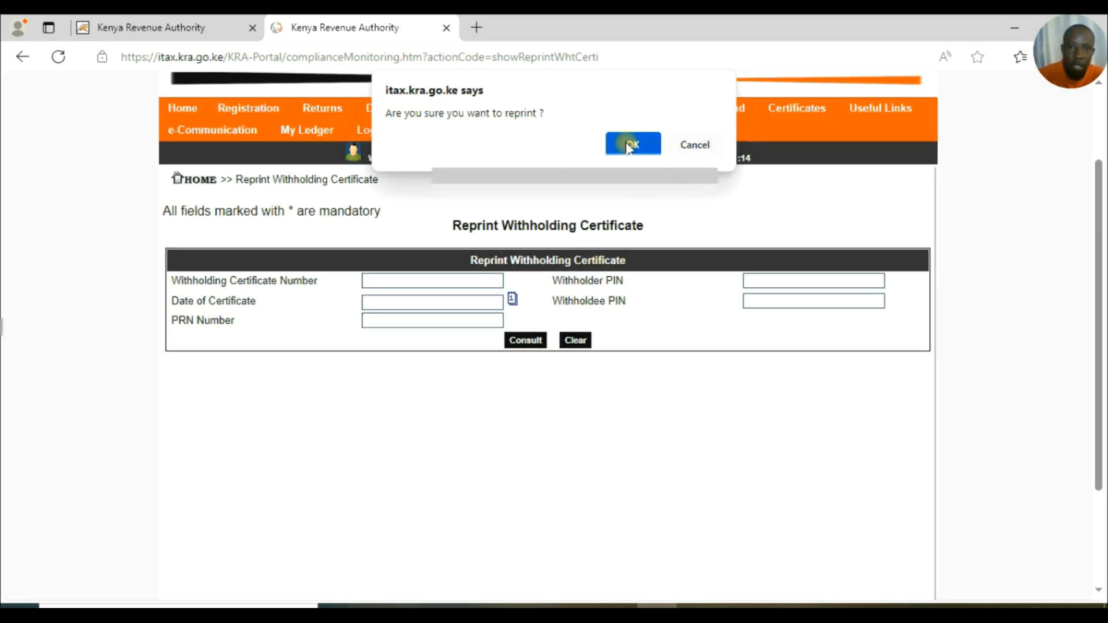
click(630, 146)
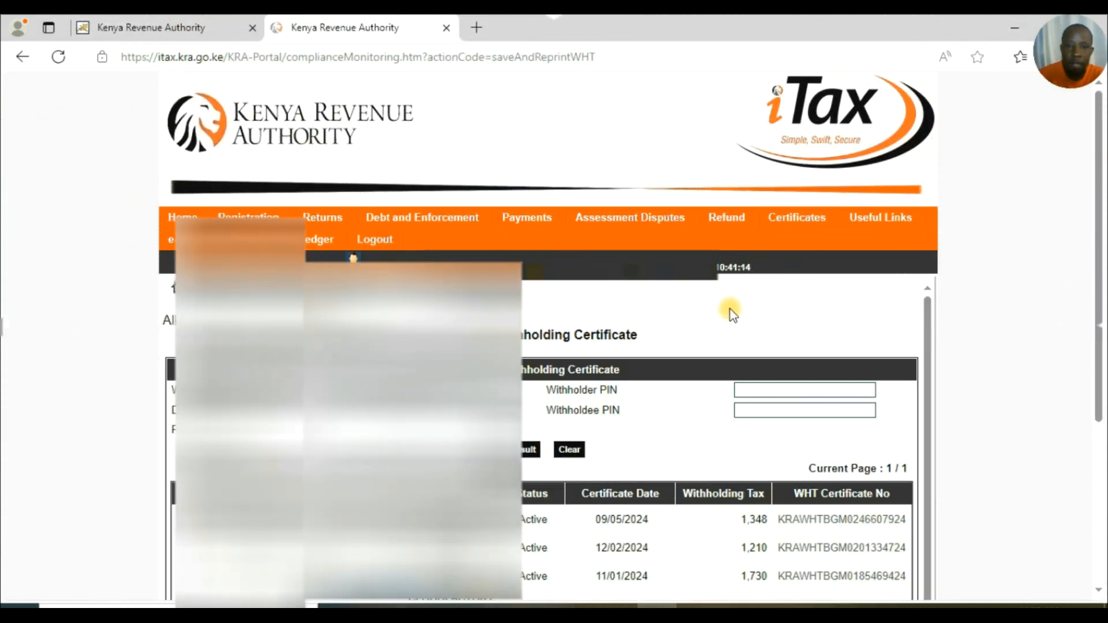
scroll(926, 315, down, 1)
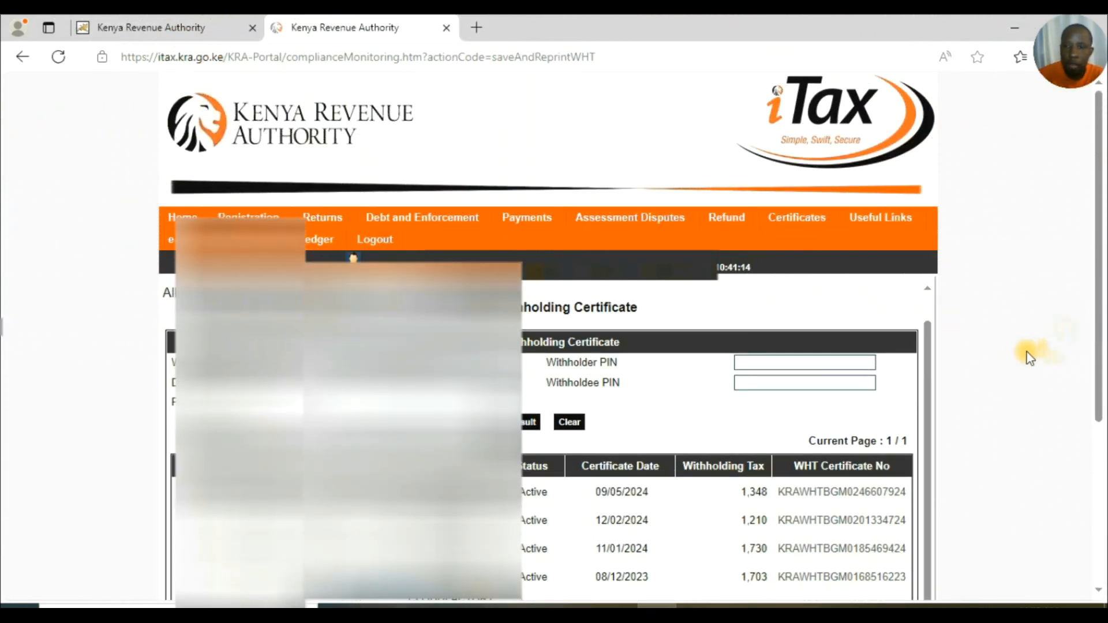
drag(1097, 316, 1094, 445)
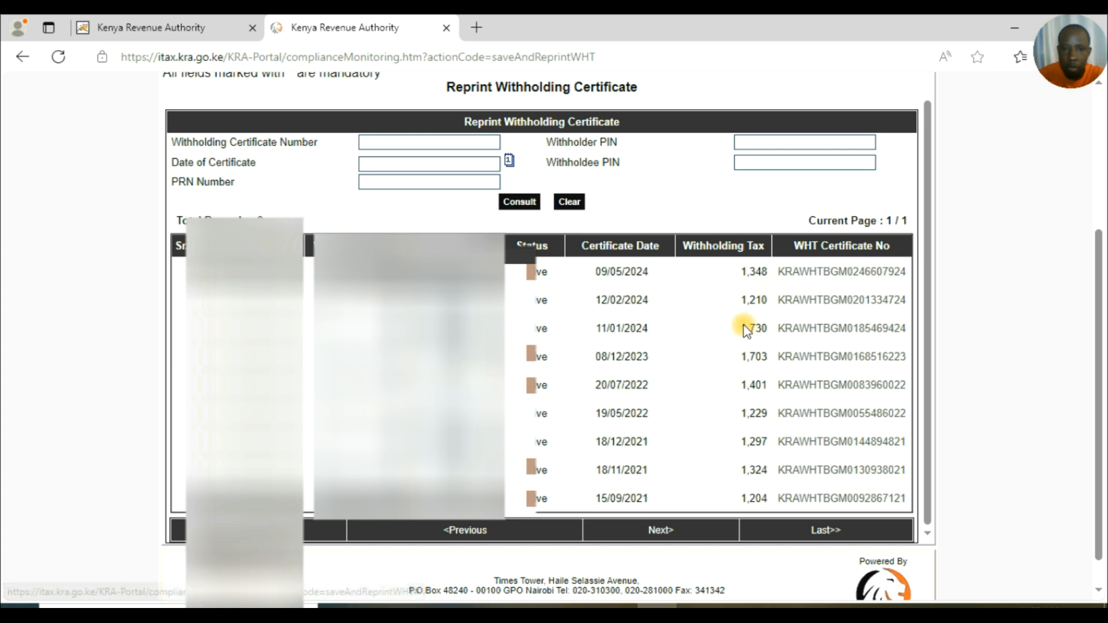
Download the withholding certificates dated 11/01/2024, 12/02/2024 and 09/05/2024 as PDFs.
click(835, 329)
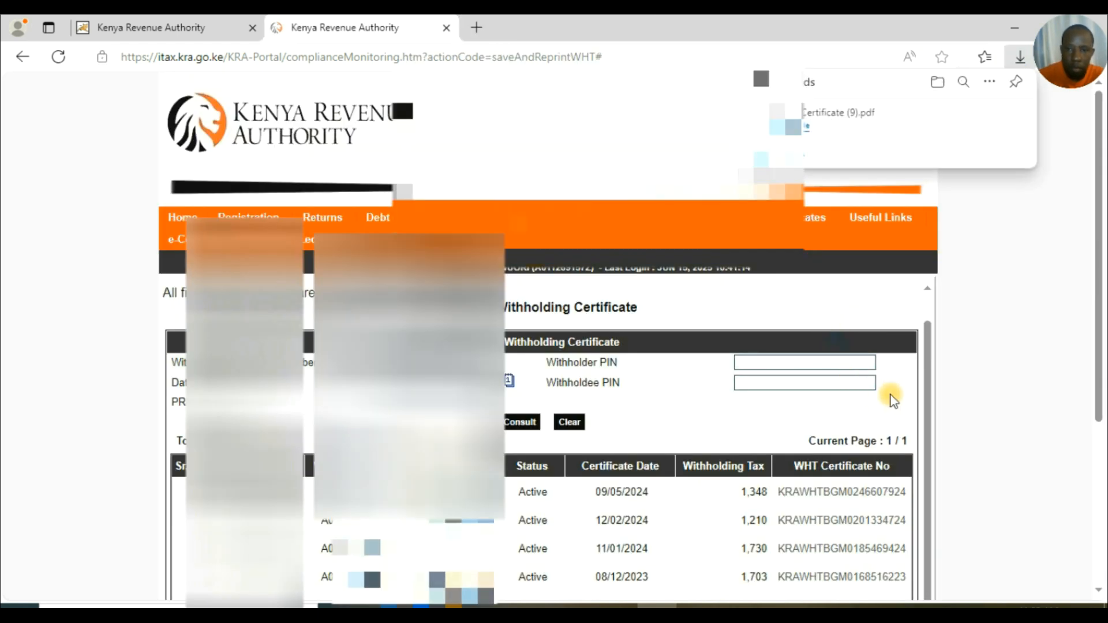
drag(1095, 279, 1091, 407)
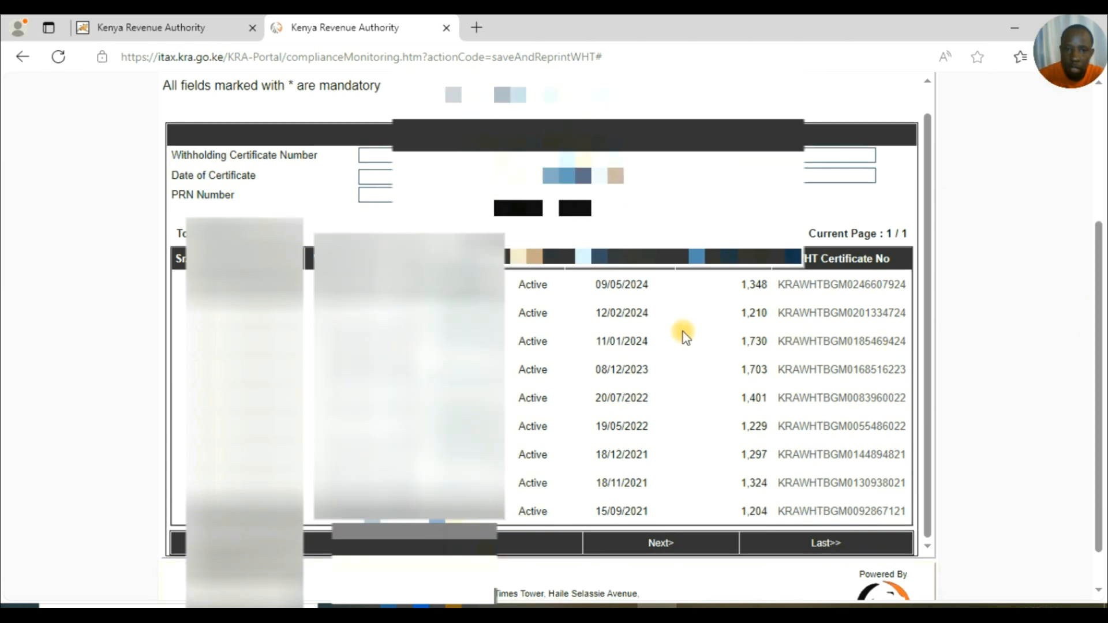
click(809, 315)
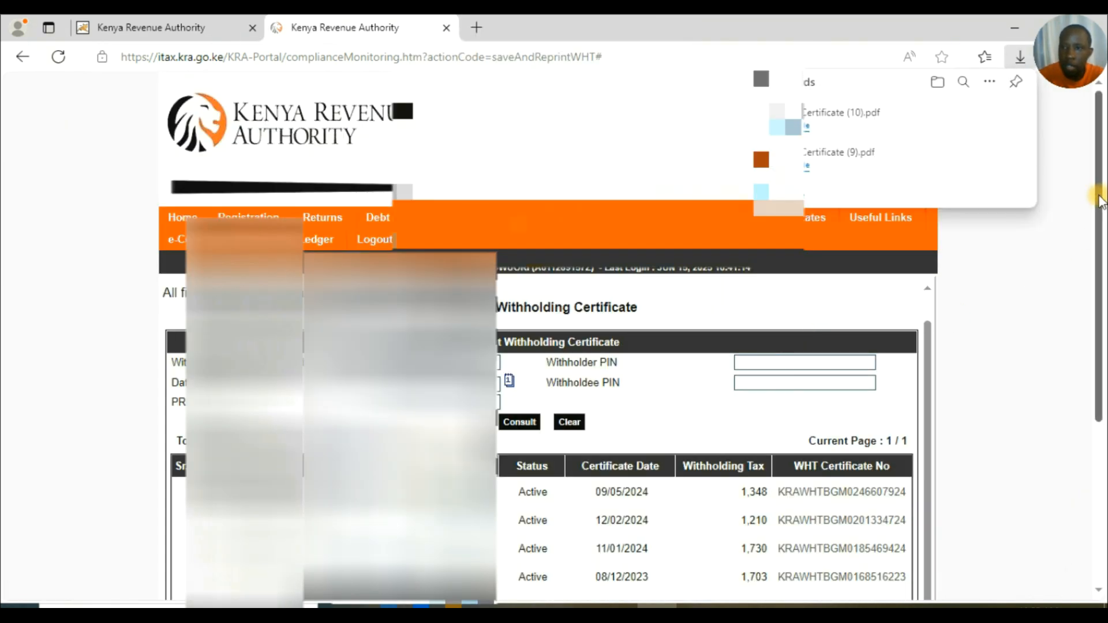
drag(1097, 188, 1101, 361)
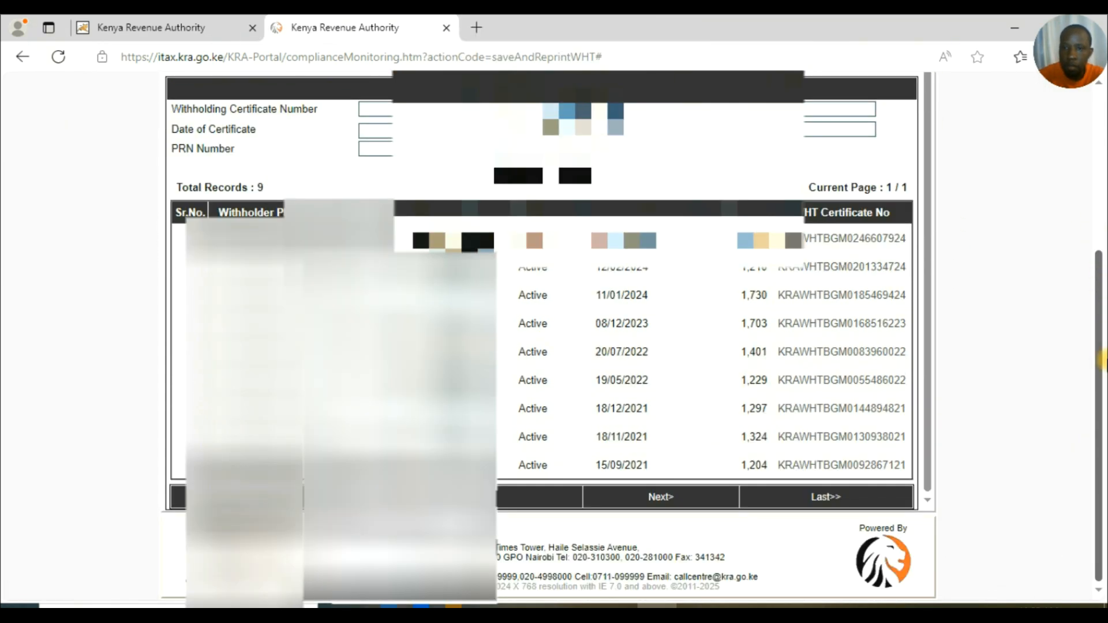
click(858, 239)
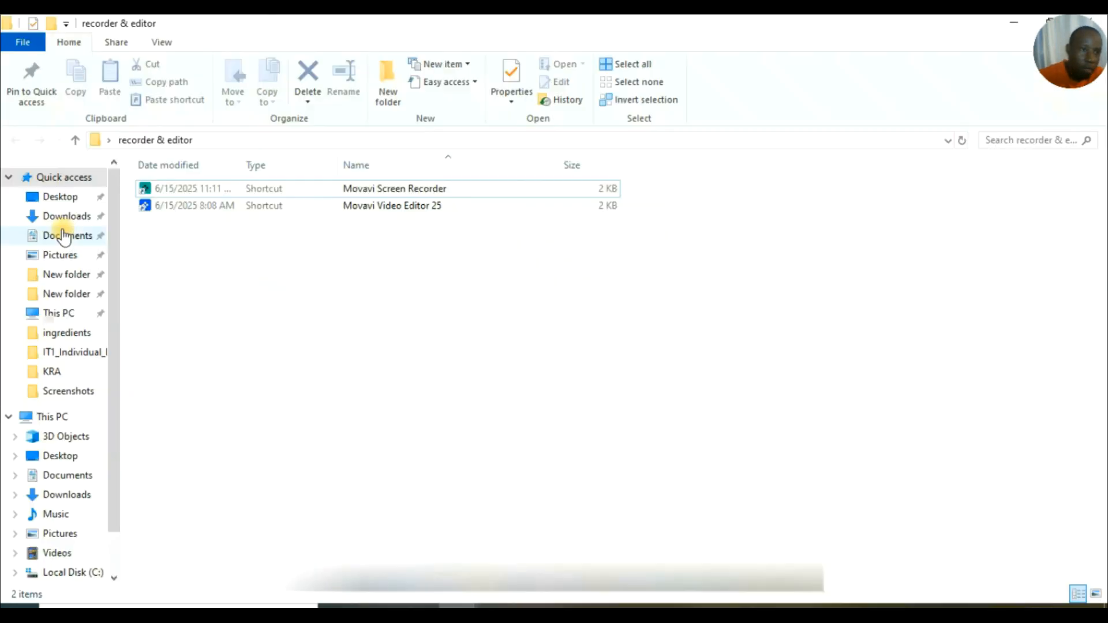
Open WHT Certificate (9).pdf from Downloads to confirm it is dated 11/01/2024.
click(67, 215)
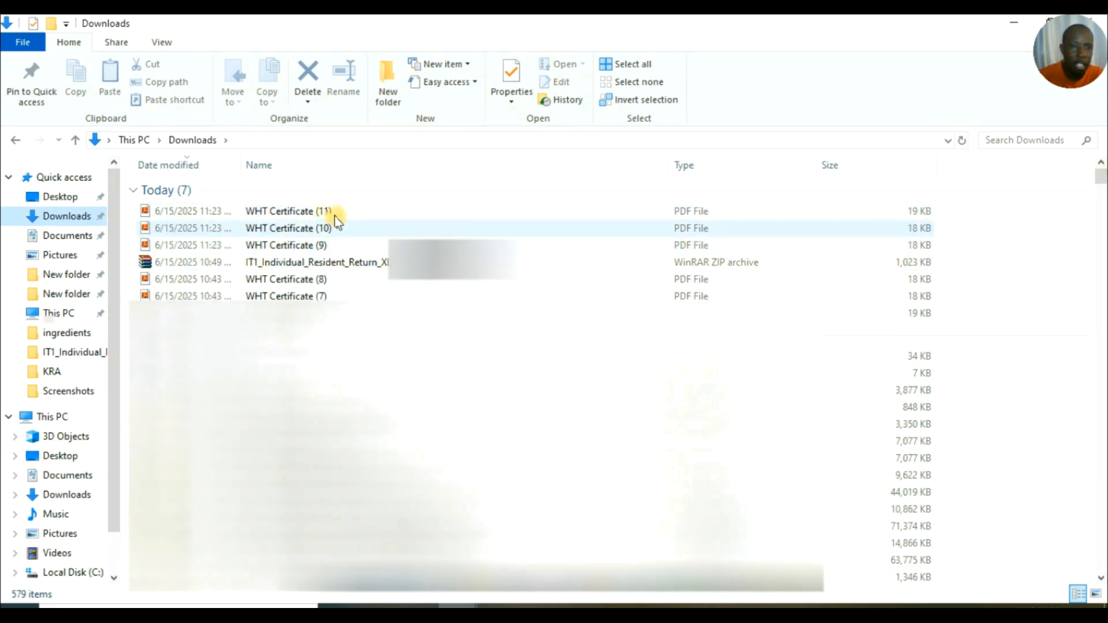
double_click(320, 246)
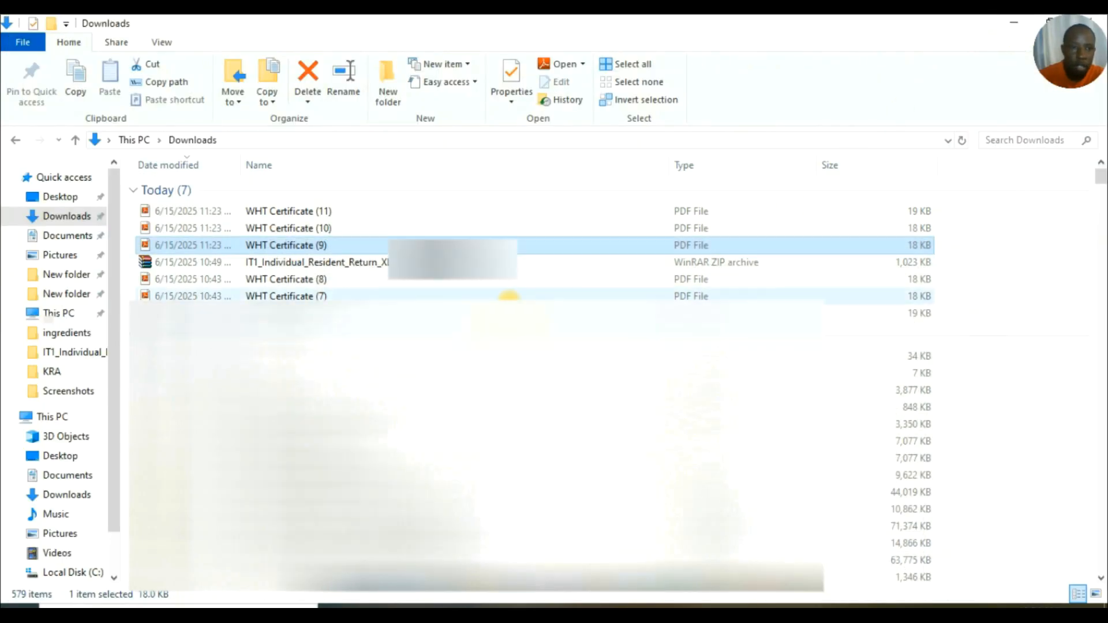
Review WHT Certificate (10) and (11) in Adobe Reader, dated 12/02/2024 and 09/05/2024.
click(322, 229)
double_click(322, 228)
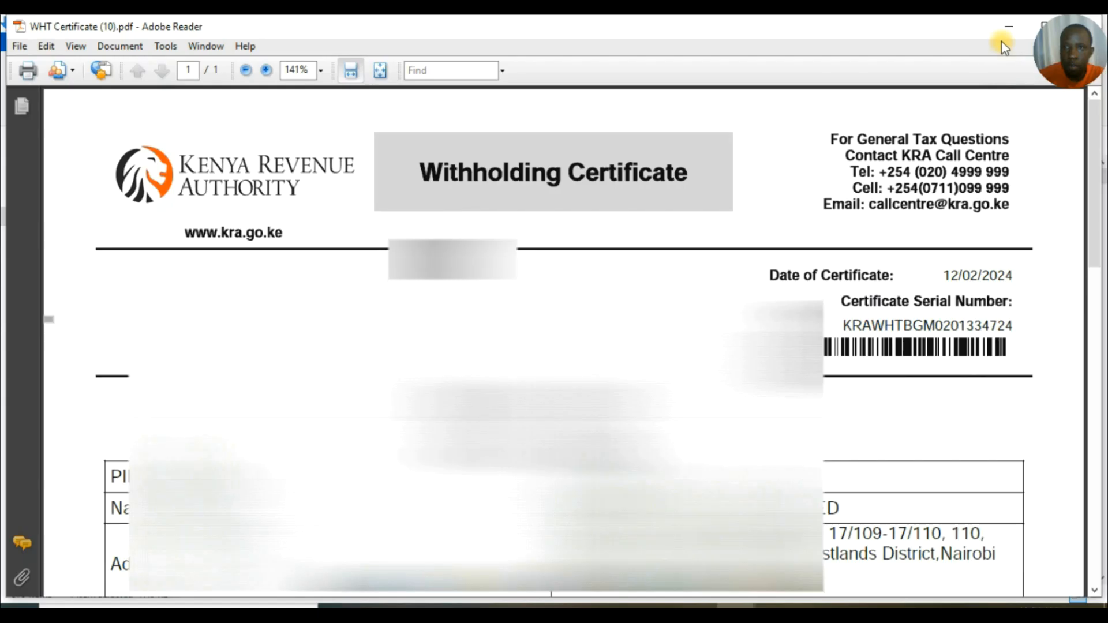
click(1008, 26)
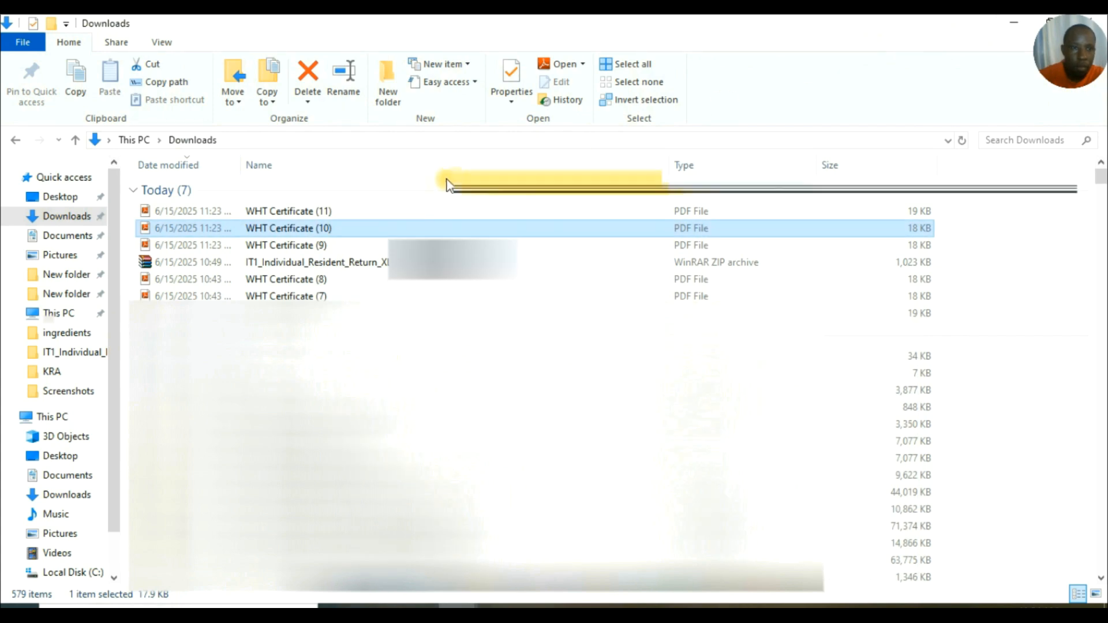
click(274, 212)
double_click(276, 212)
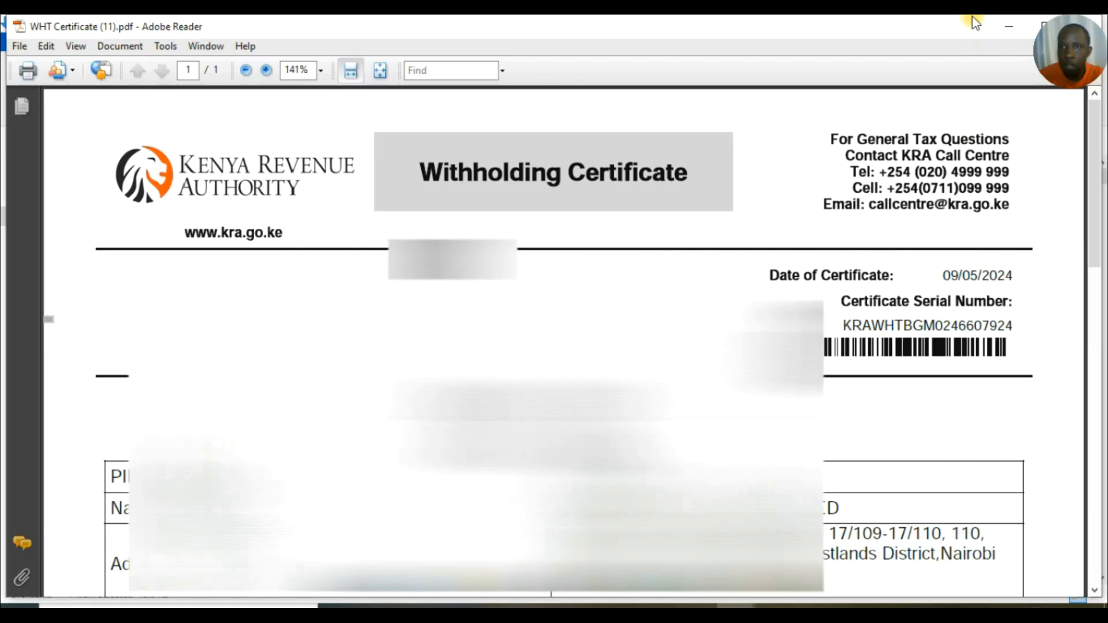
click(1014, 28)
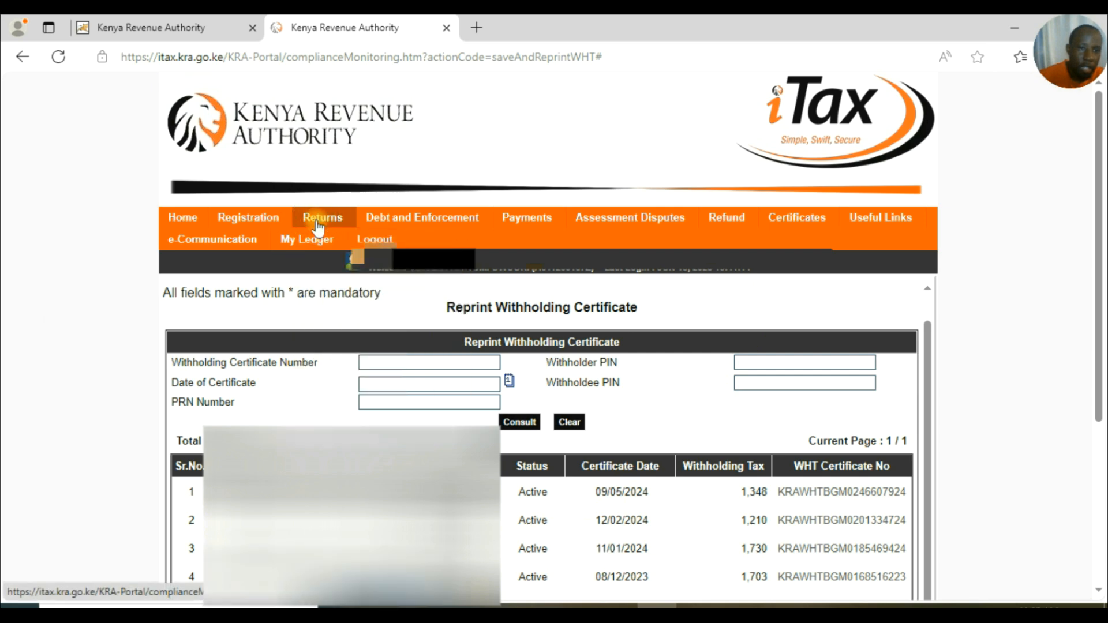
File a new Income Tax - Resident Individual return and download its Excel form zip.
mouse_move(327, 222)
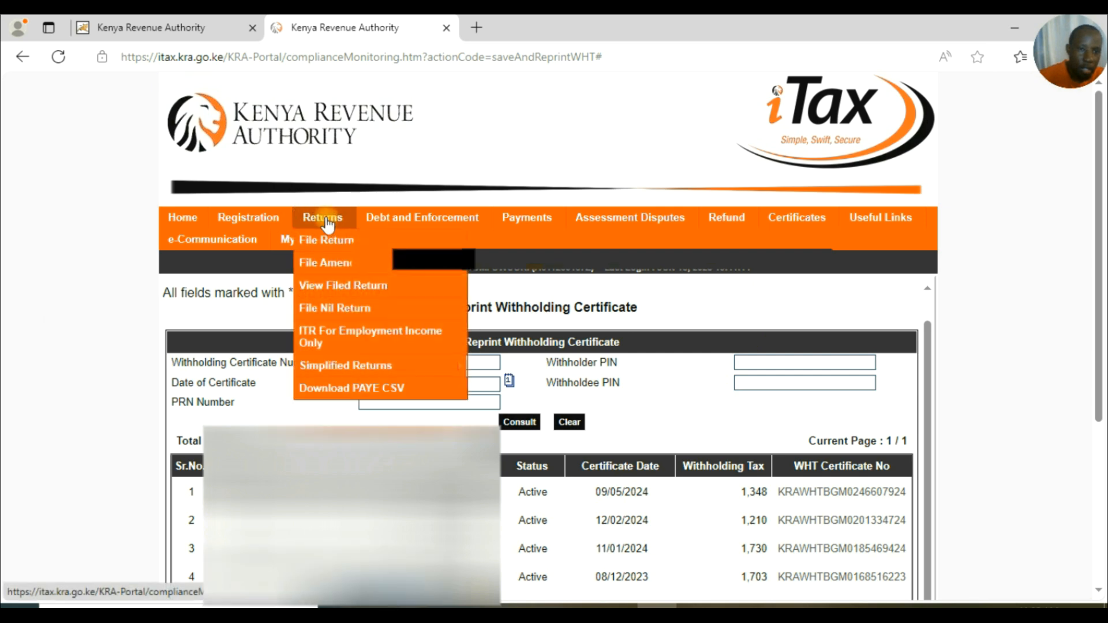
click(329, 248)
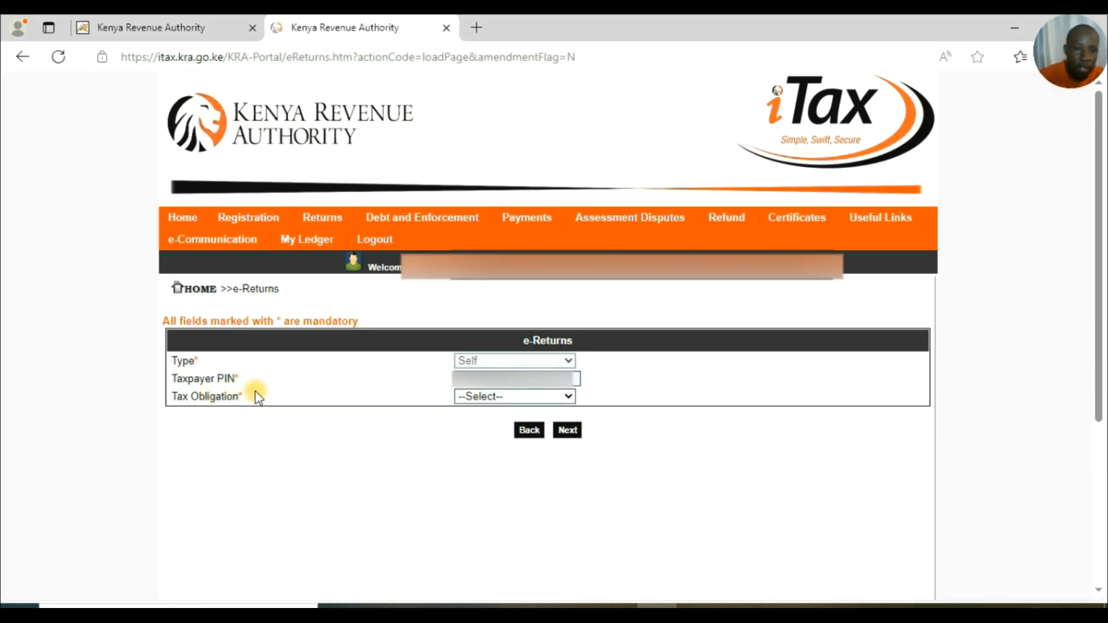
click(565, 397)
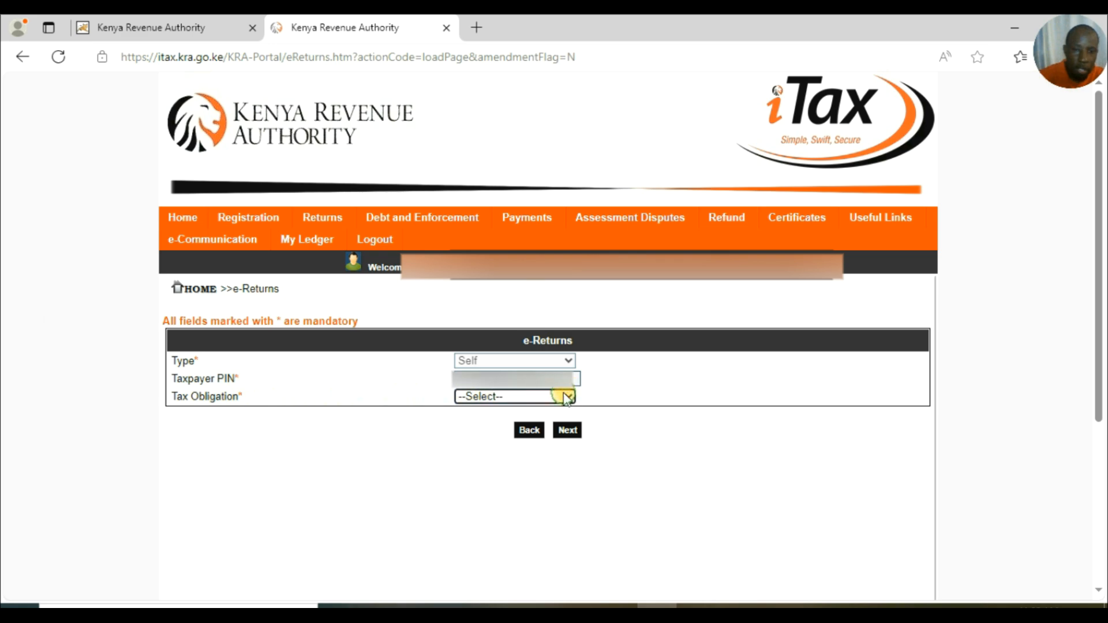
click(566, 398)
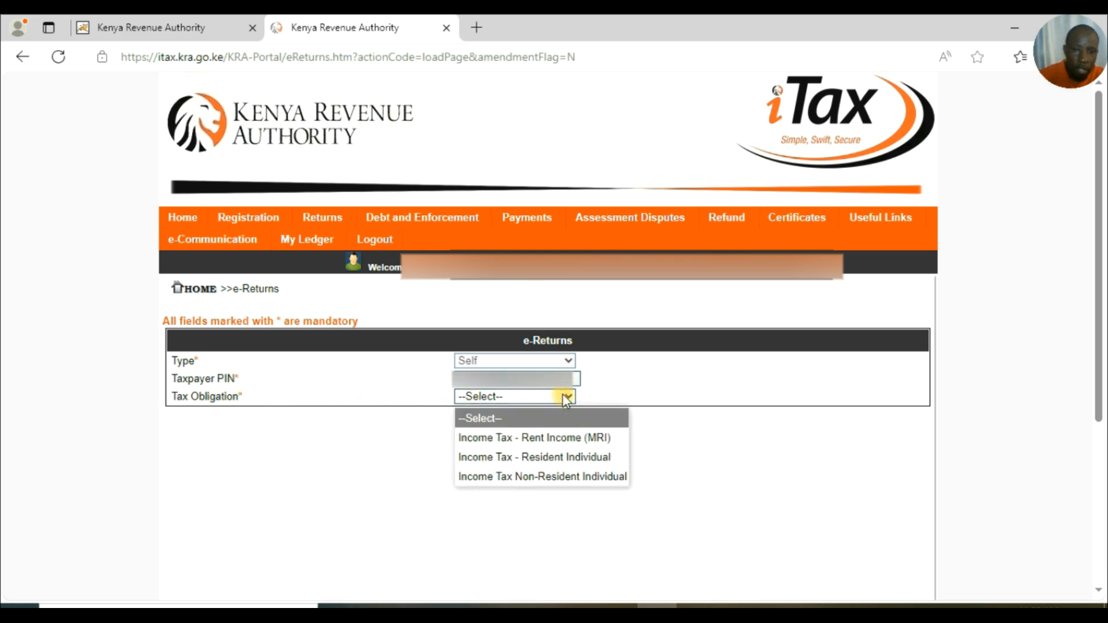
click(553, 460)
click(568, 440)
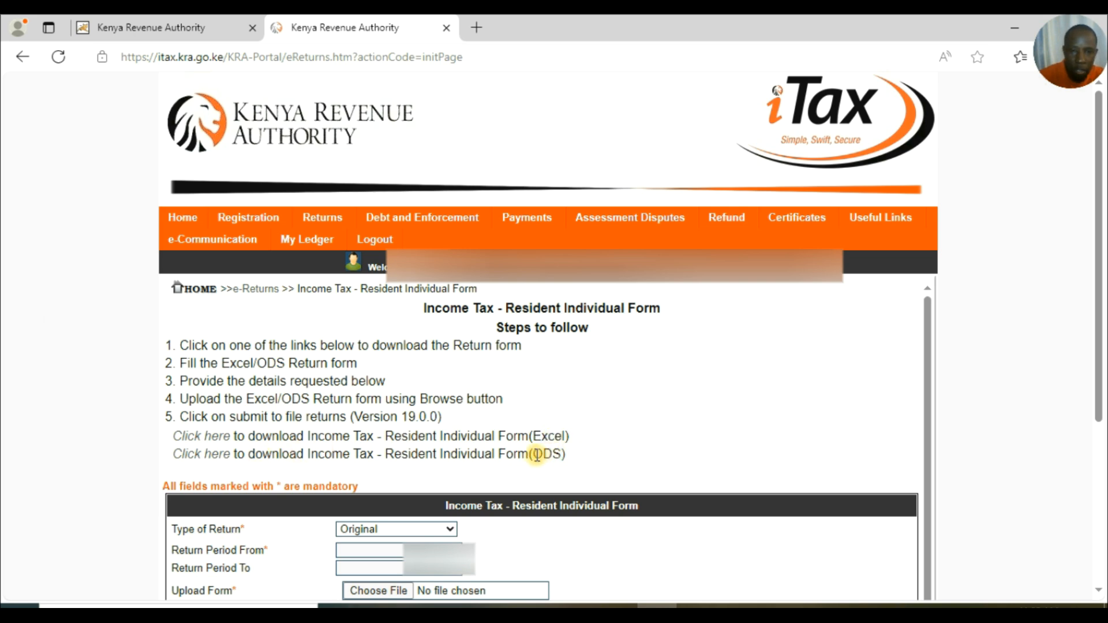
click(211, 439)
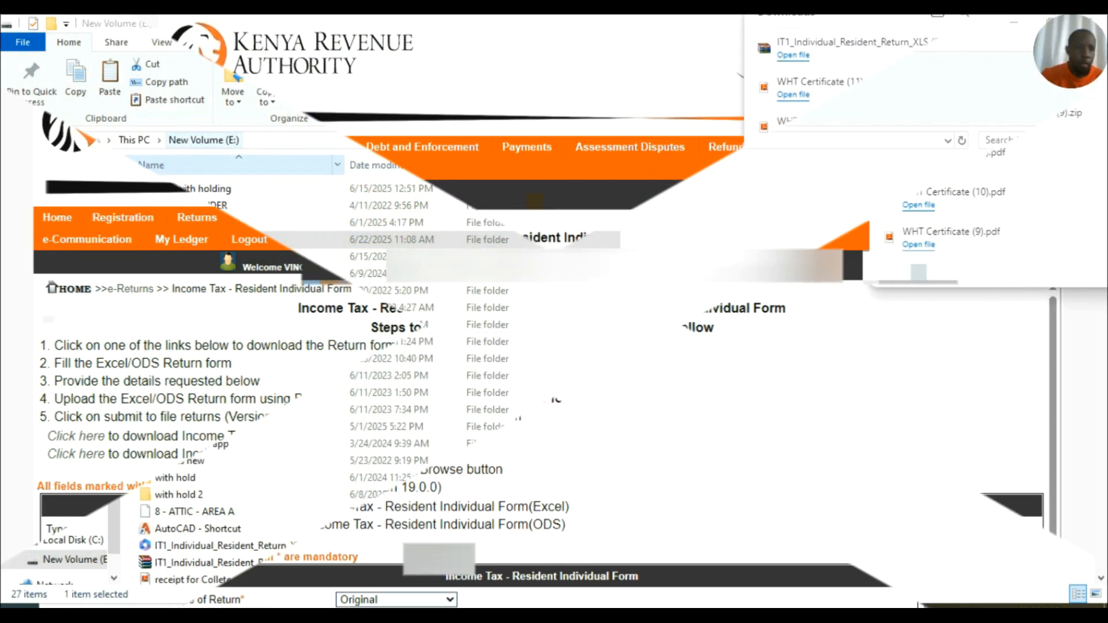
click(55, 184)
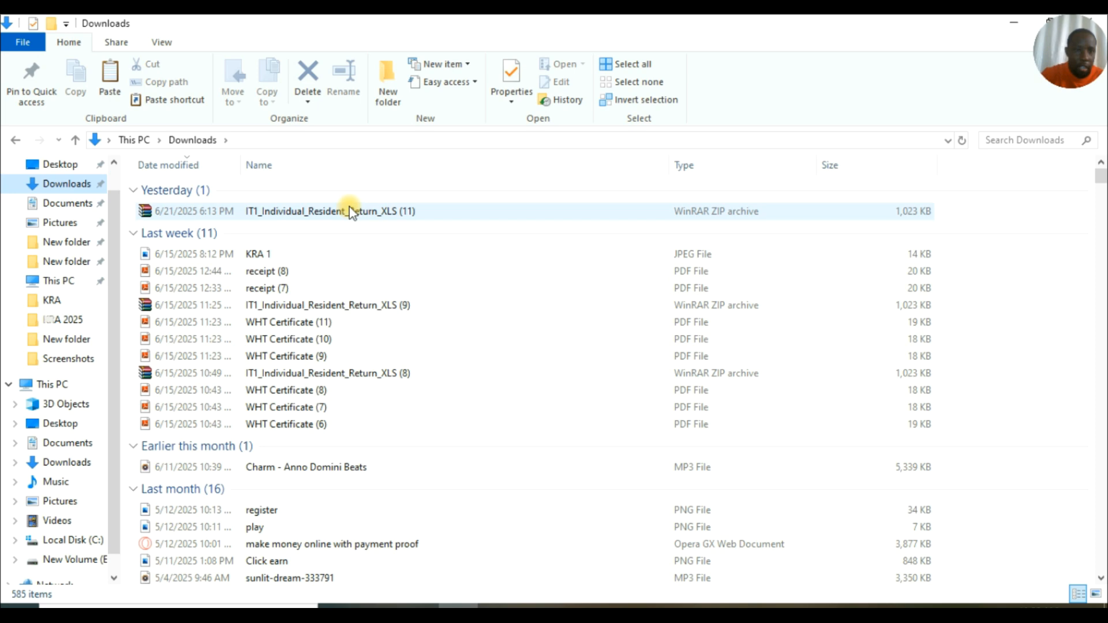
Copy the downloaded return ZIP into the KRA 2025 folder on New Volume (E:).
right_click(321, 213)
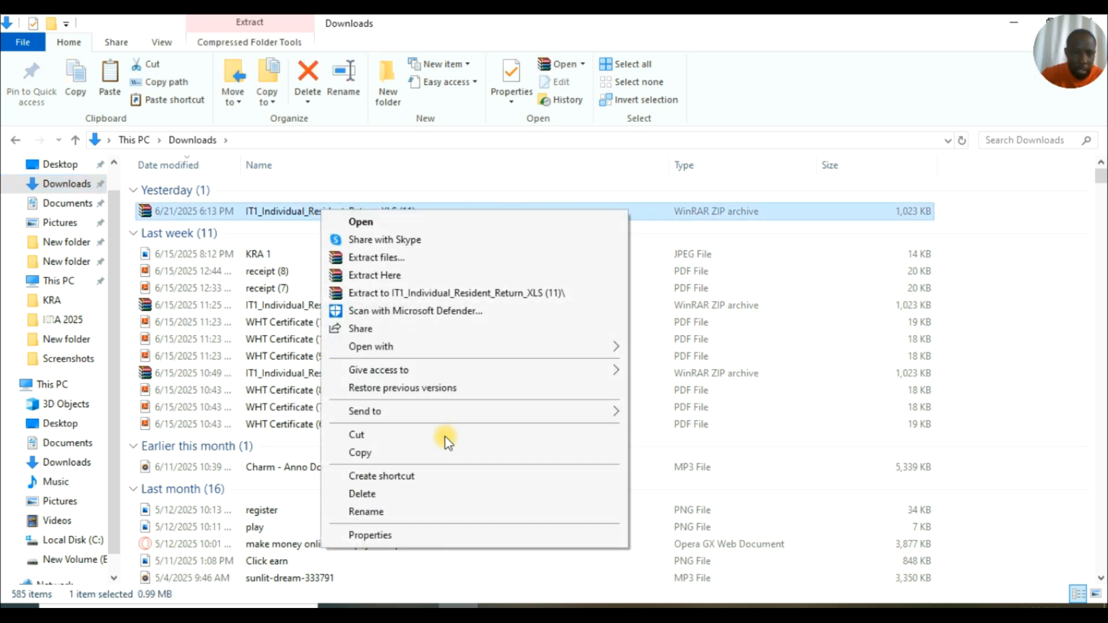
click(388, 453)
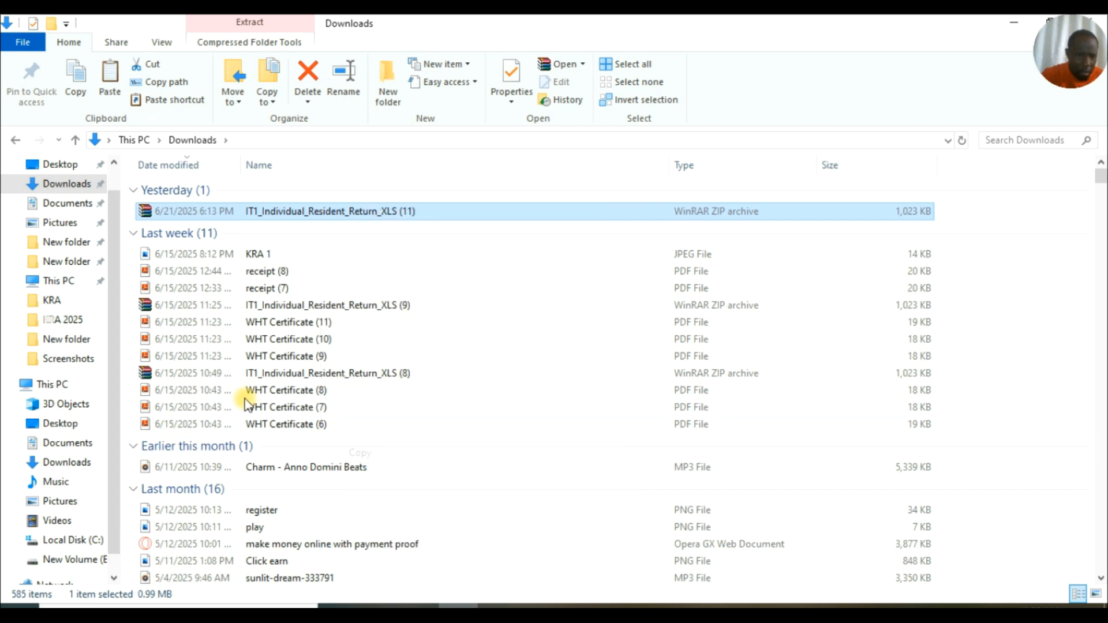
click(53, 385)
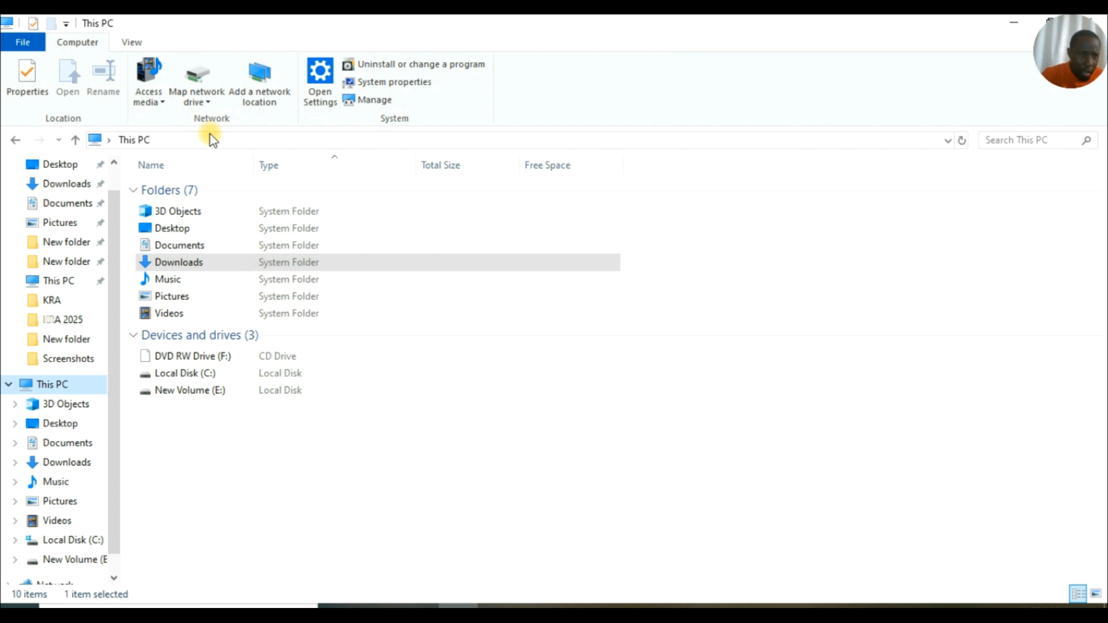
double_click(187, 391)
click(203, 241)
double_click(203, 240)
right_click(151, 253)
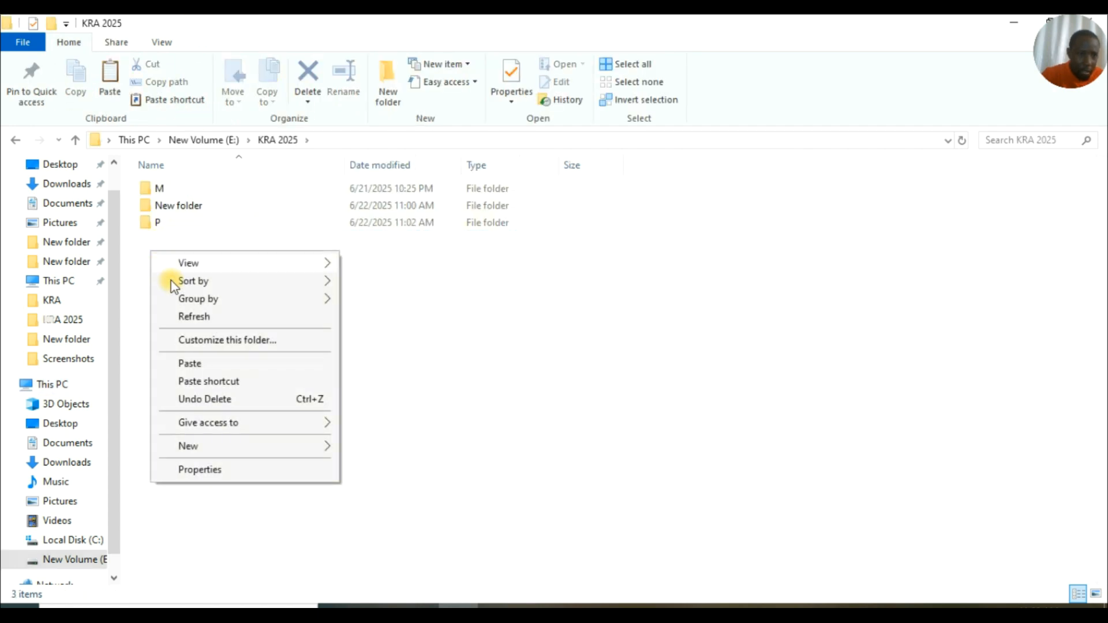
click(200, 360)
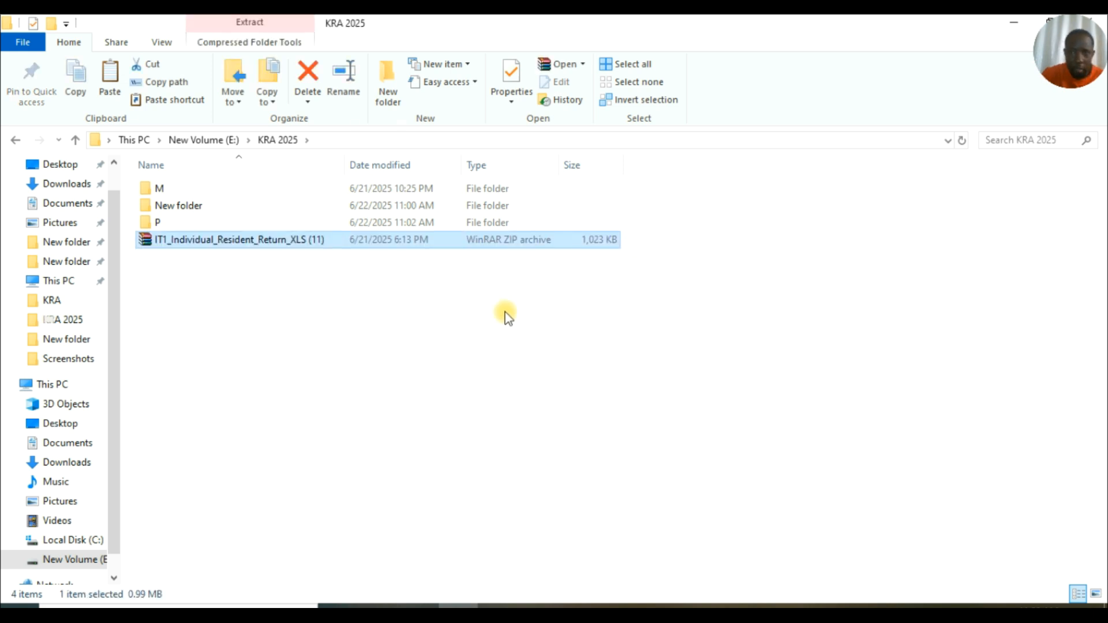
Extract the ZIP there to get the IT1_Individual_Resident_Return_XLS spreadsheet.
right_click(272, 240)
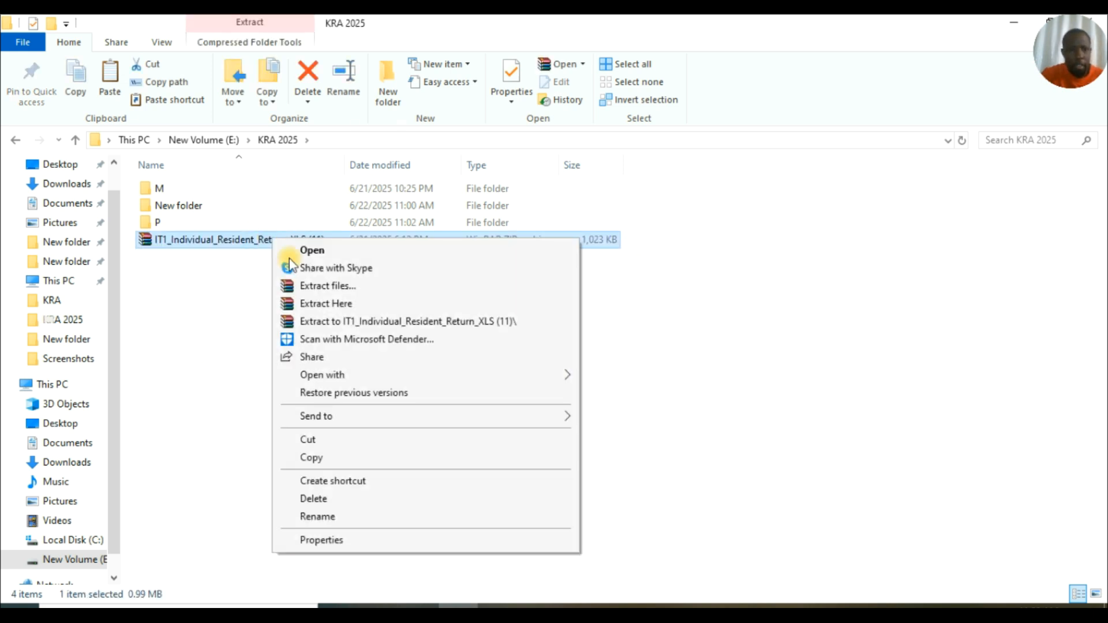
click(337, 304)
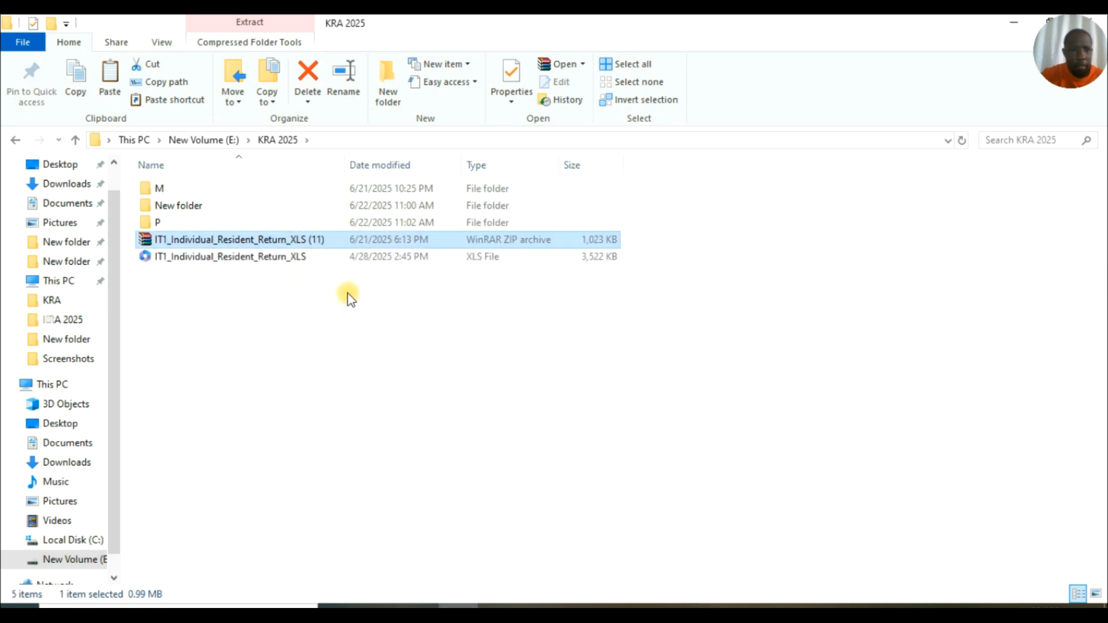
click(275, 256)
right_click(276, 256)
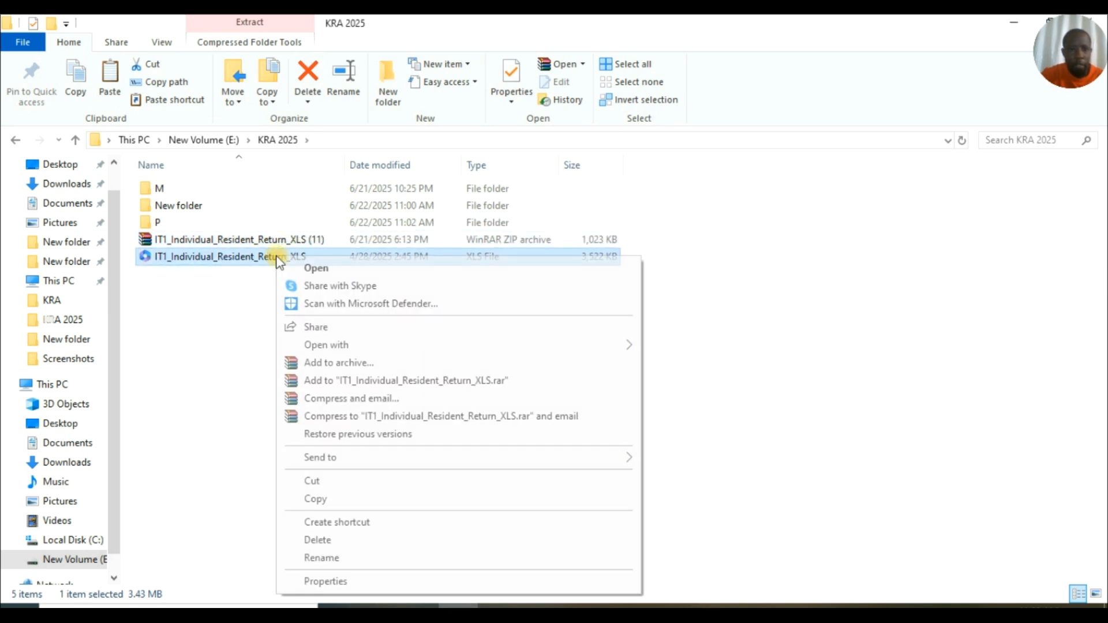
Open IT1_Individual_Resident_Return_XLS with Excel from the KRA 2025 folder.
mouse_move(564, 352)
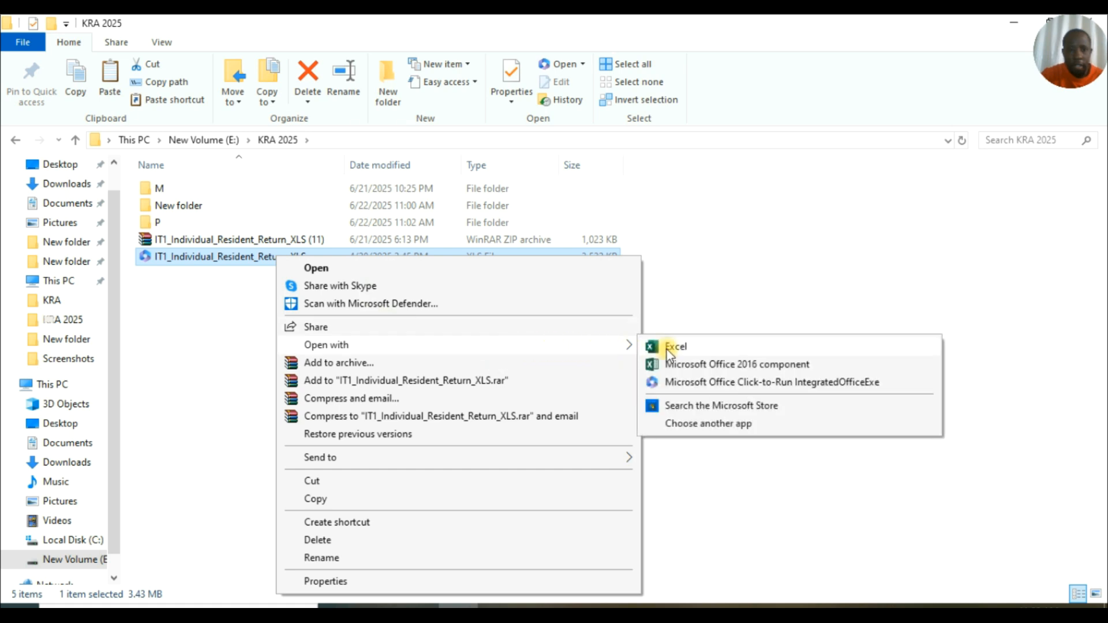
click(681, 350)
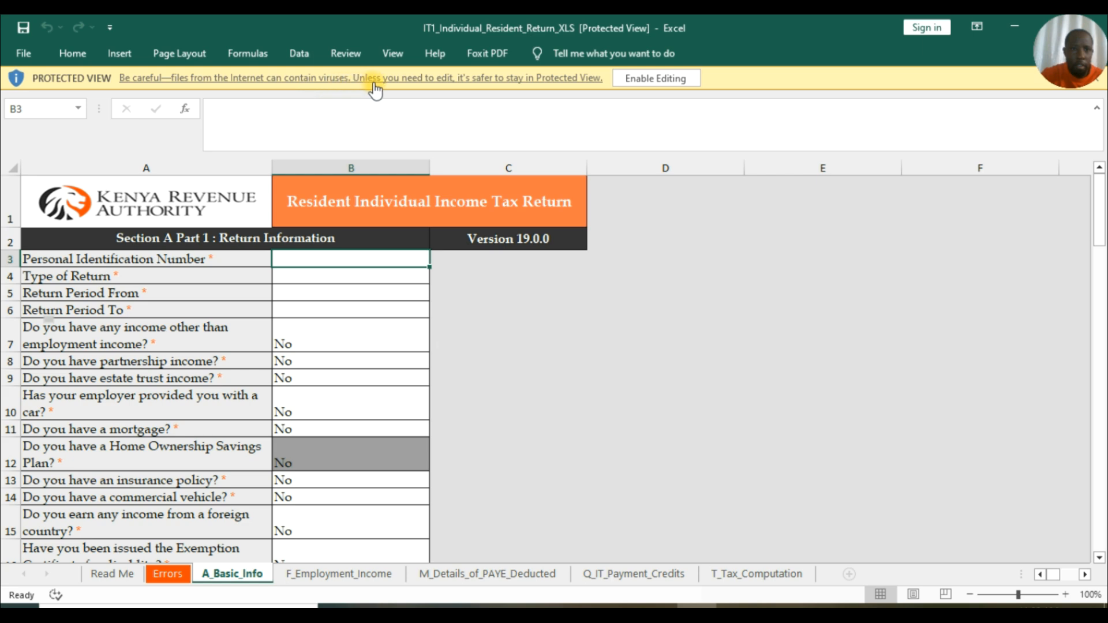
Enable editing on the return workbook and dismiss the blocked-macros Security Risk bar.
click(651, 83)
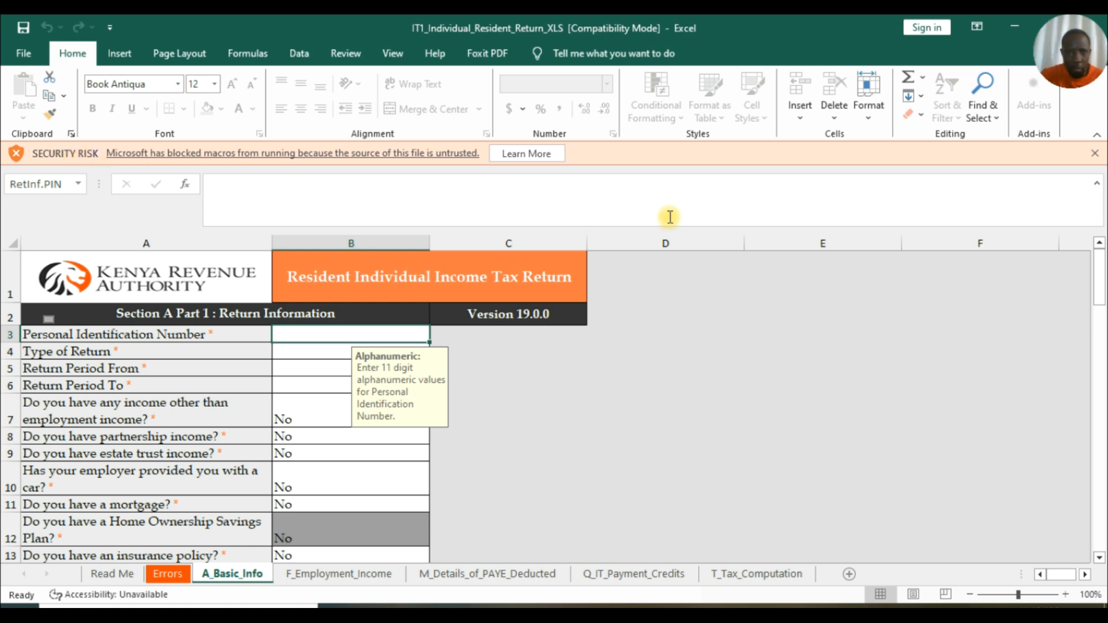
click(1095, 154)
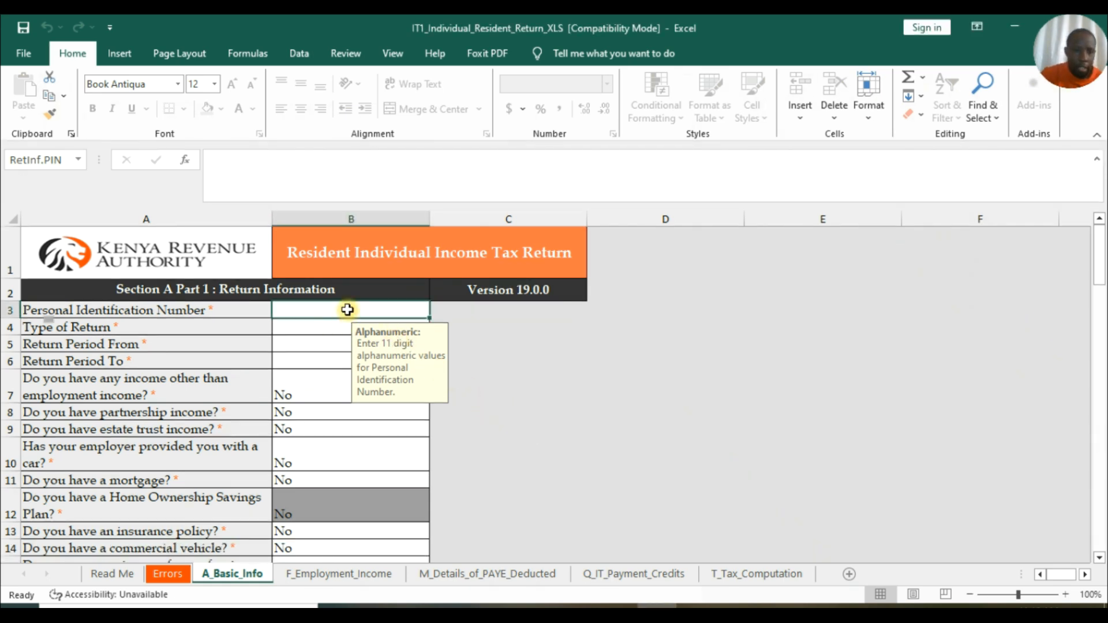
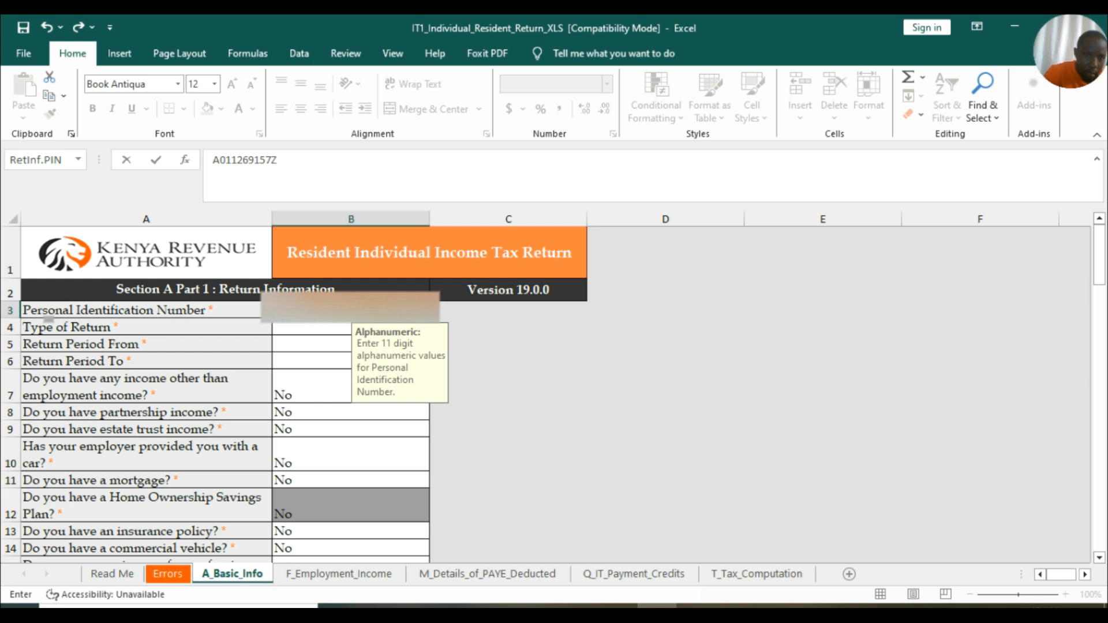
Enter the taxpayer's PIN and set Type of Return to Original.
click(342, 327)
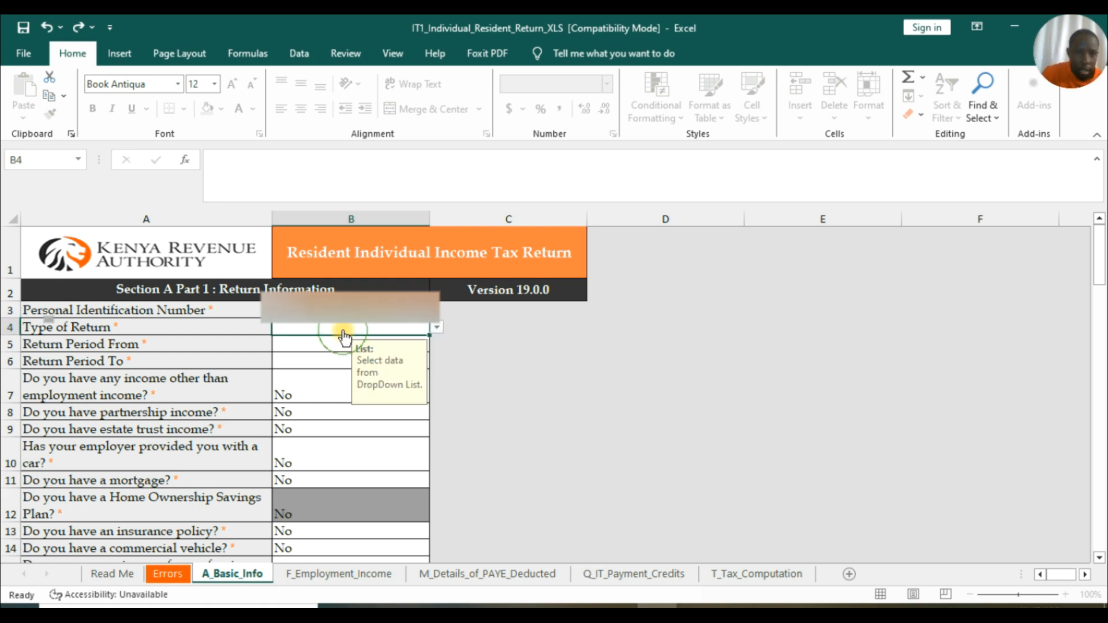
click(438, 328)
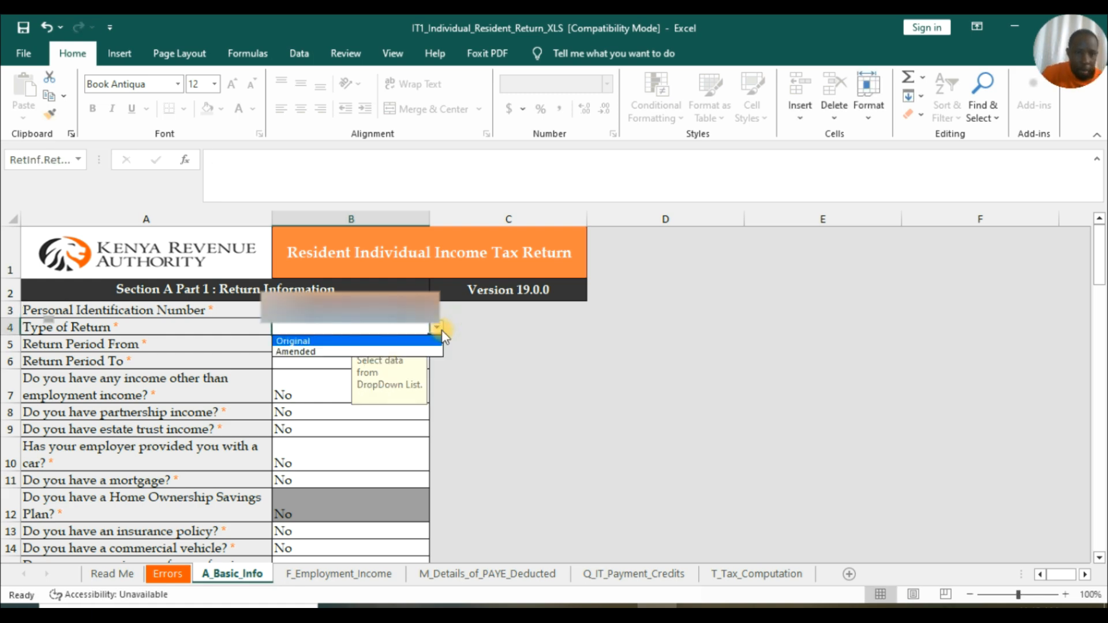
click(315, 341)
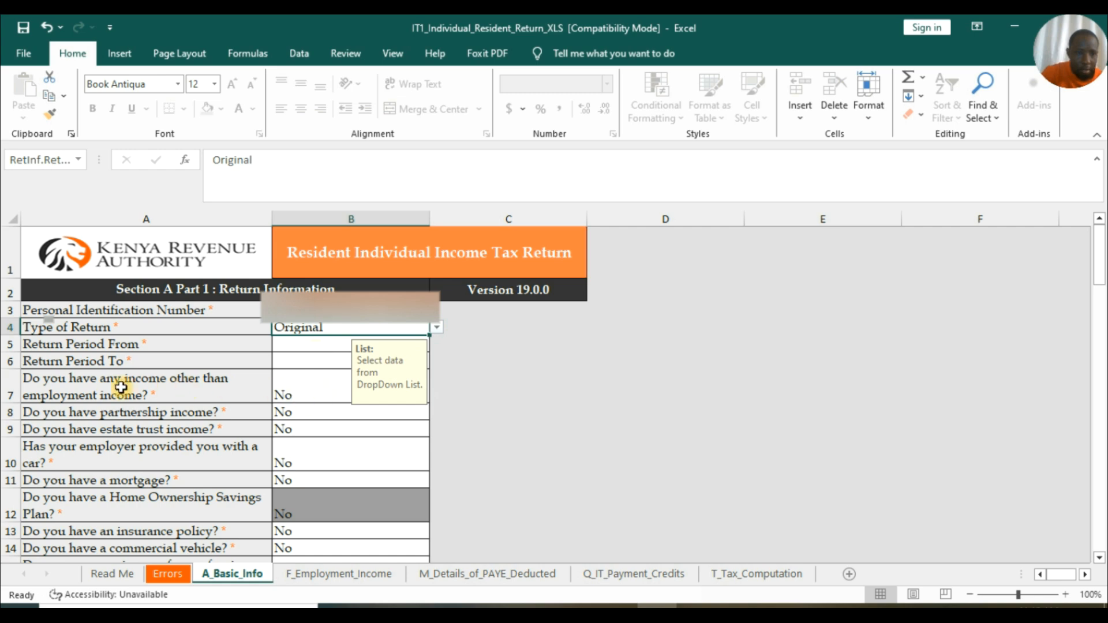
Set the return period from 01/01/2024 to 31/12/2024.
click(323, 346)
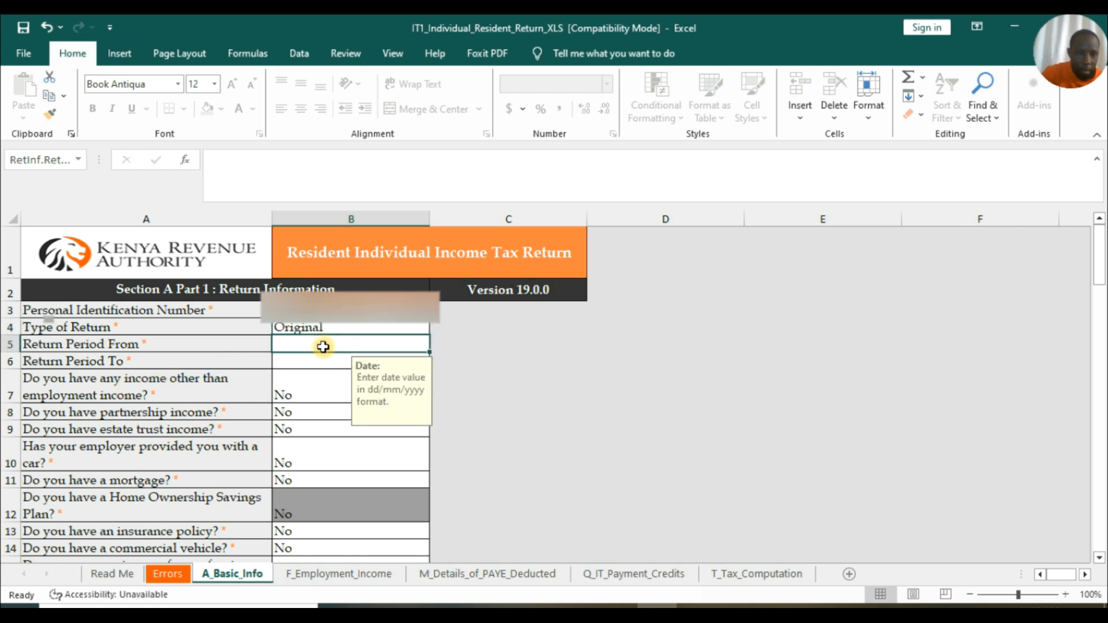
text(01/01/20)
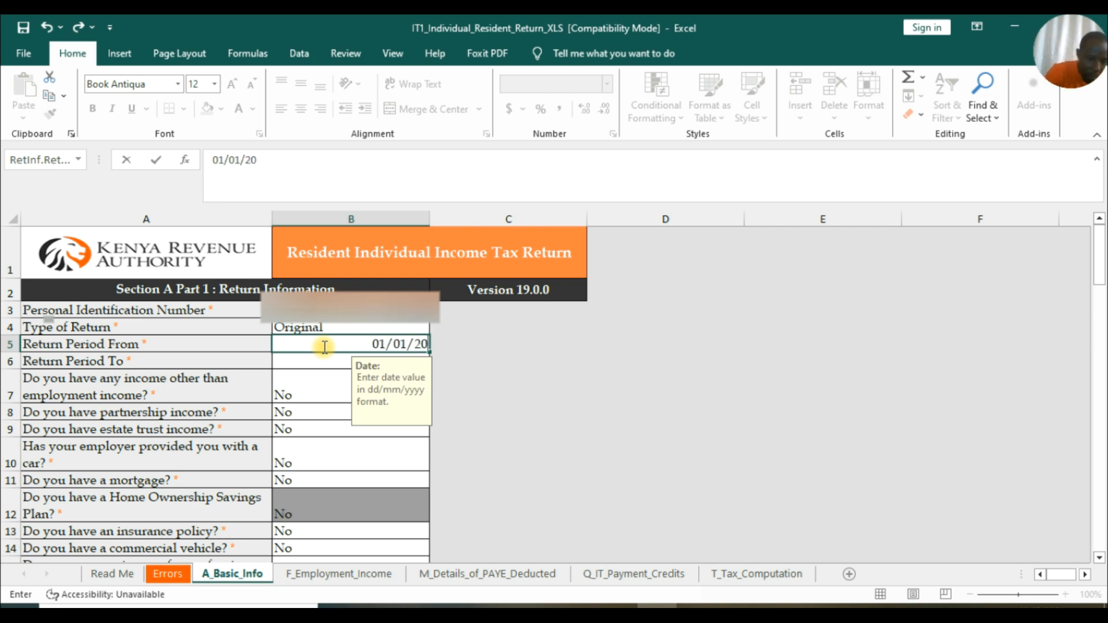
text(24)
click(327, 361)
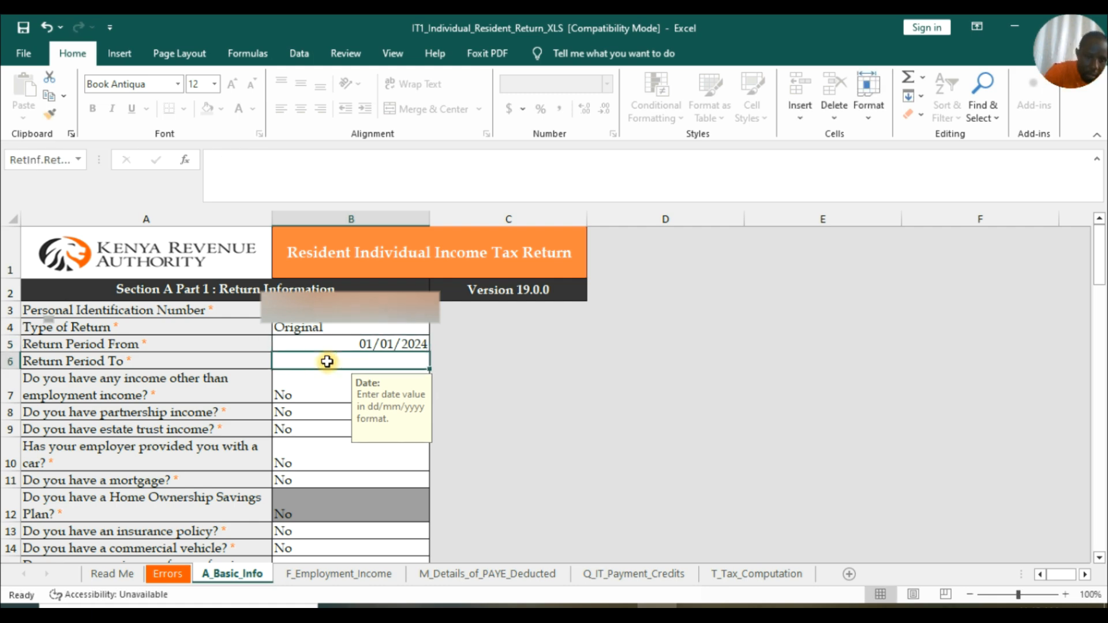
text(12)
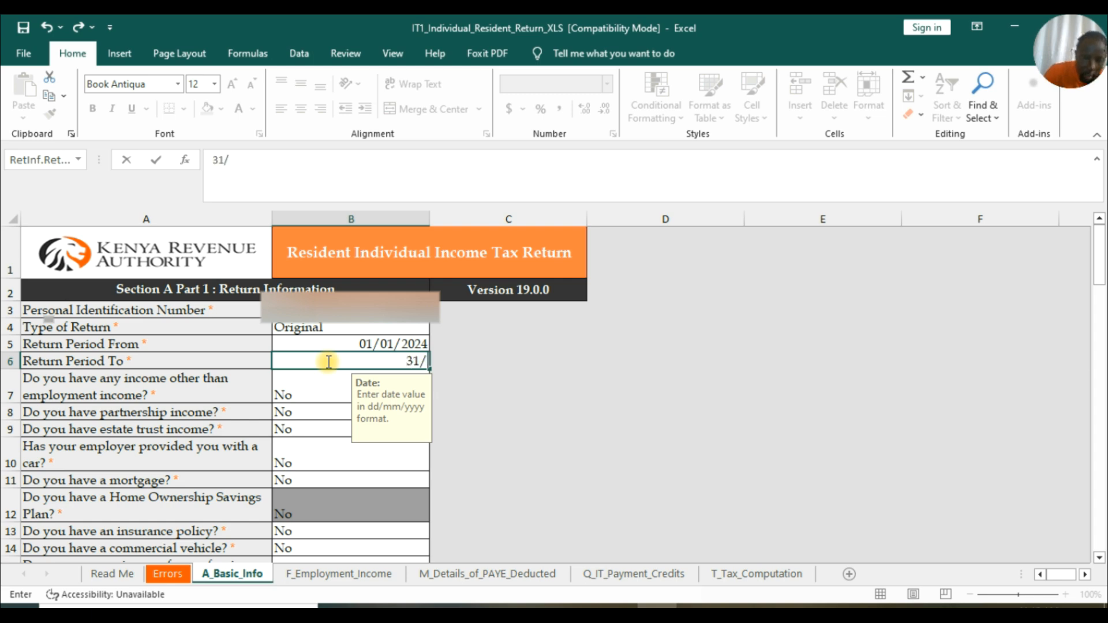
text(/12/2024)
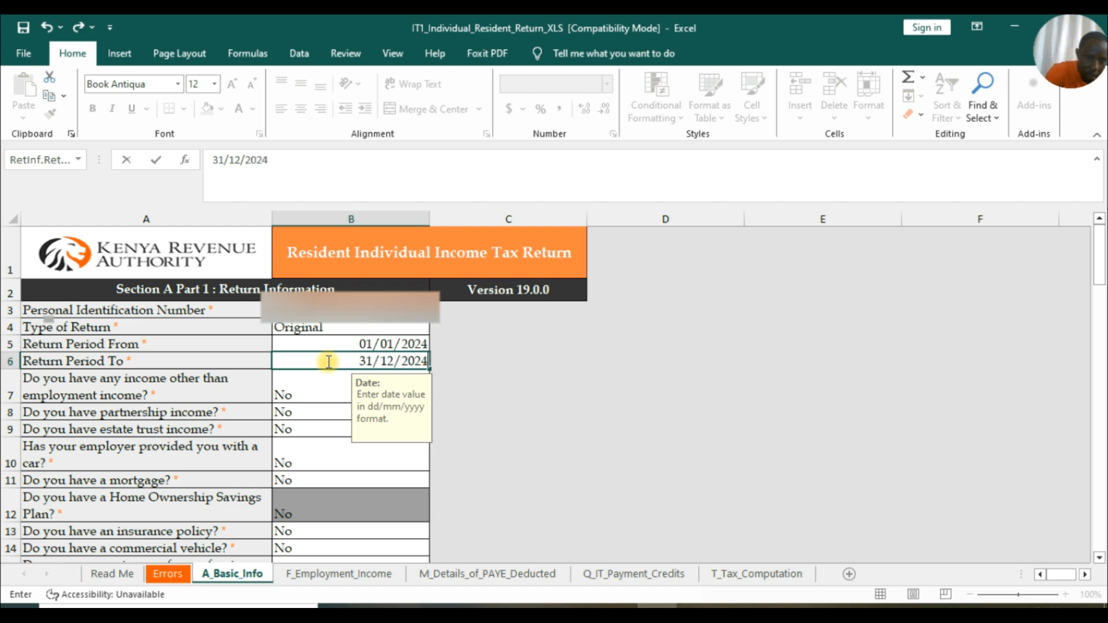
click(496, 364)
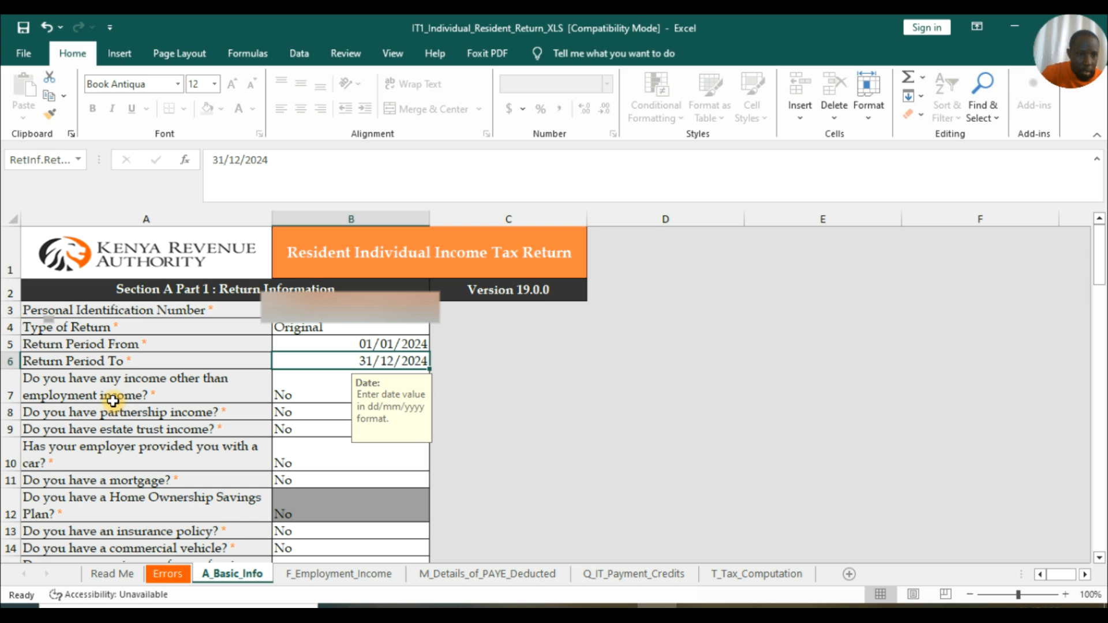
scroll(148, 398, down, 1)
Answer Yes to the question about having other income.
scroll(175, 395, up, 1)
click(404, 397)
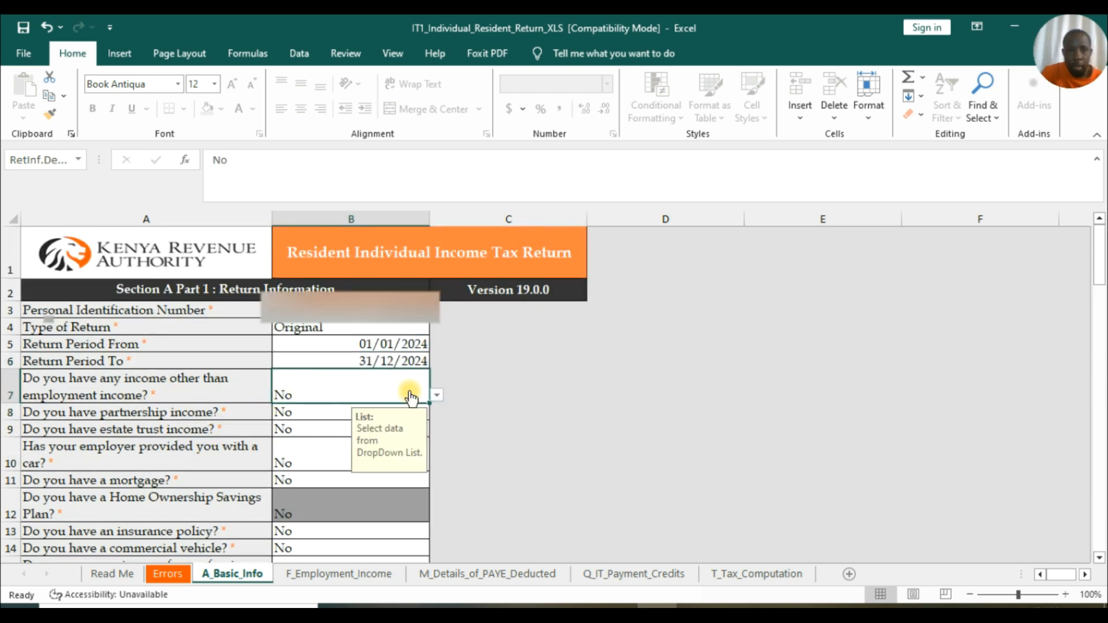
click(437, 395)
click(334, 415)
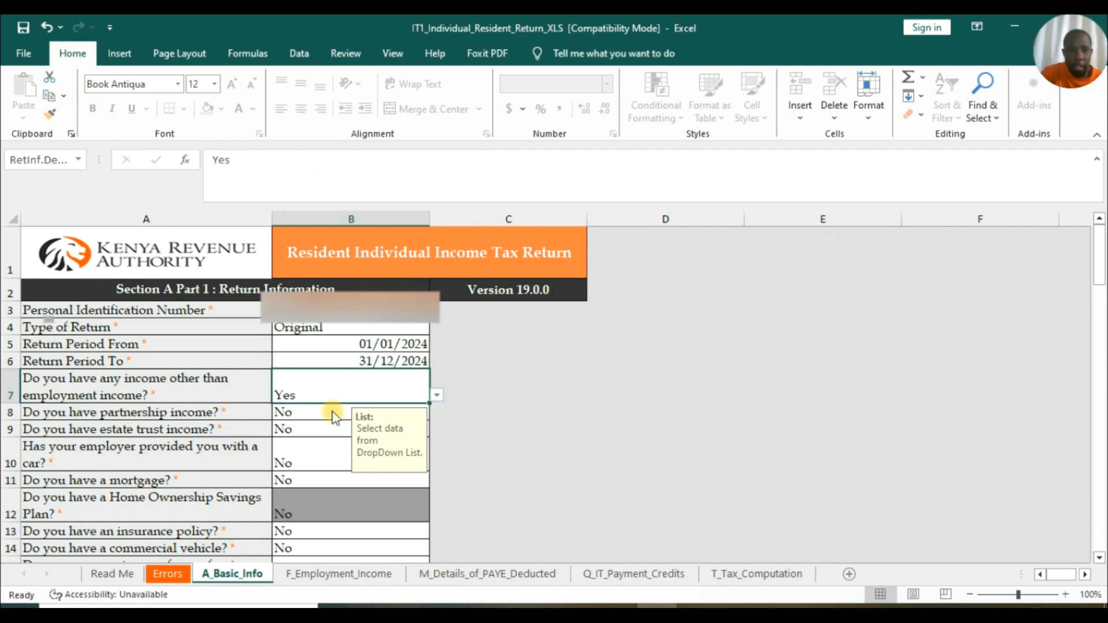
Advance with NEXT, which raises the 'Cannot run the macro findNext_sheet' error.
scroll(436, 336, down, 2)
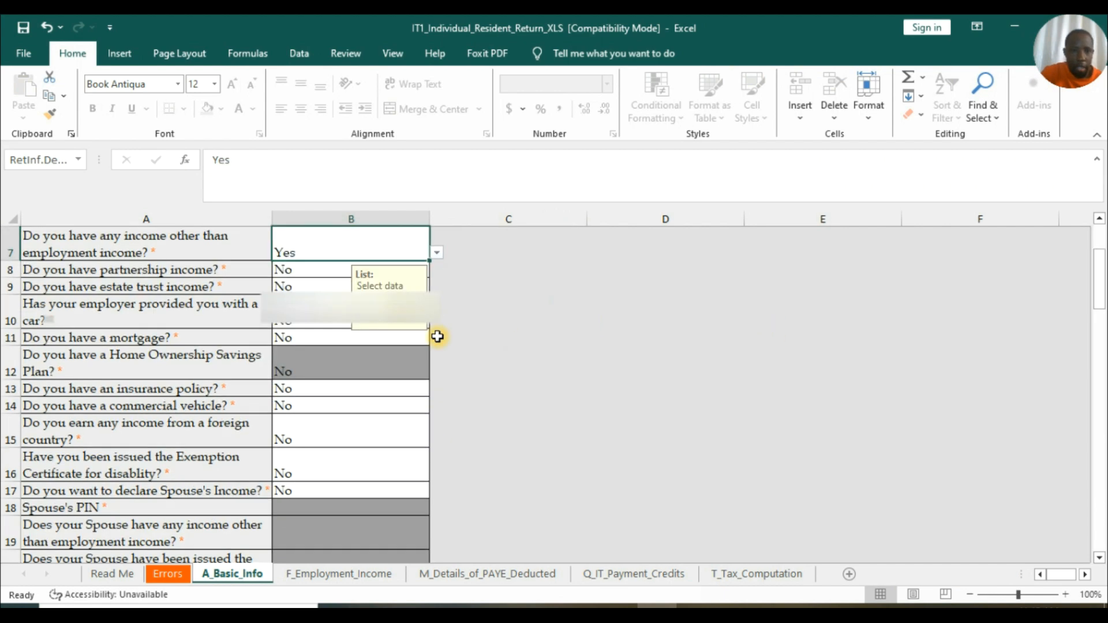
scroll(352, 286, down, 2)
scroll(341, 421, down, 10)
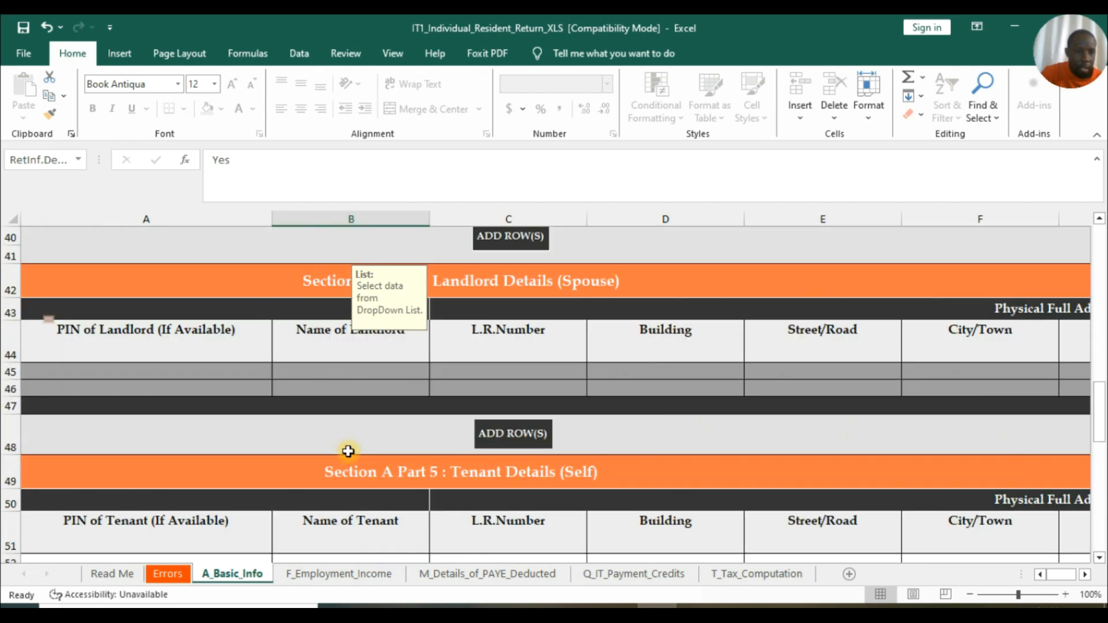
scroll(347, 468, down, 11)
click(319, 311)
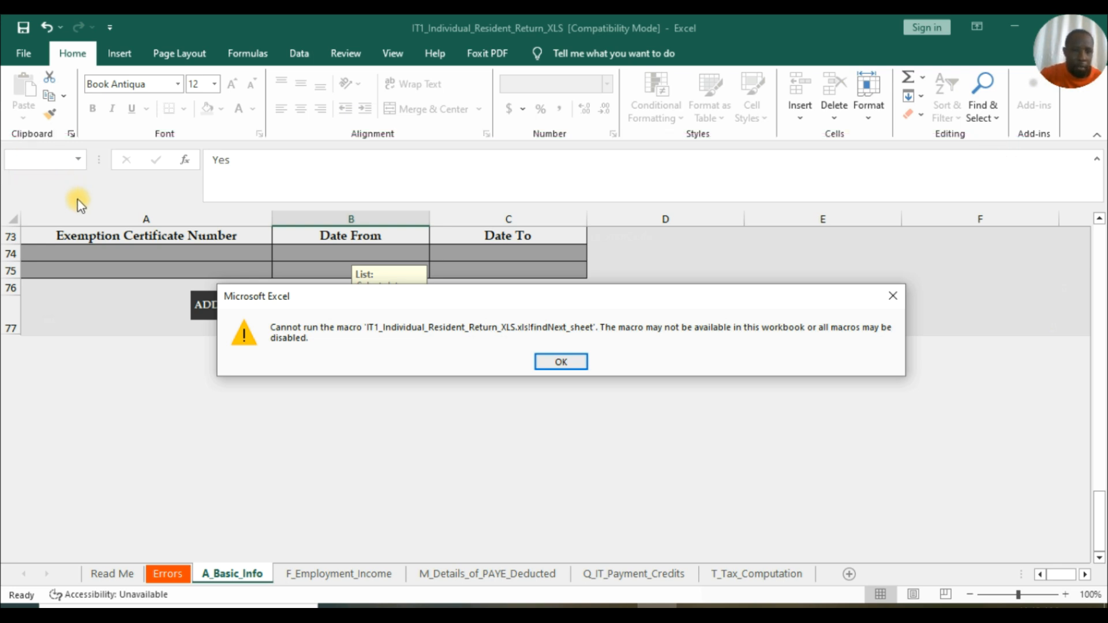
Dismiss the macro error and close the workbook without saving.
click(895, 304)
drag(824, 40, 728, 90)
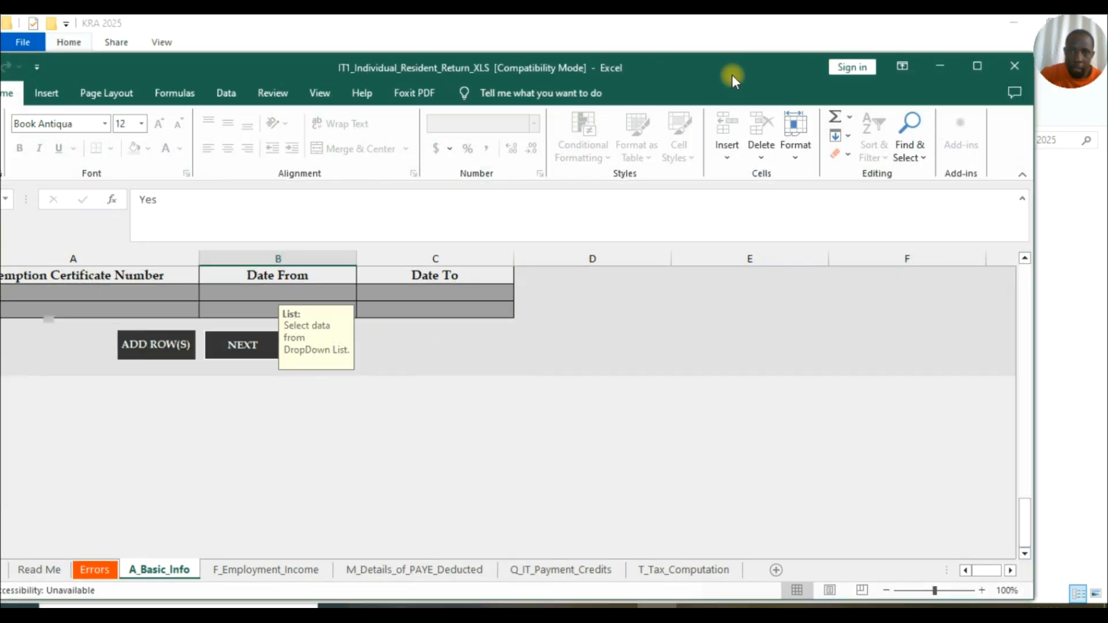
click(1020, 71)
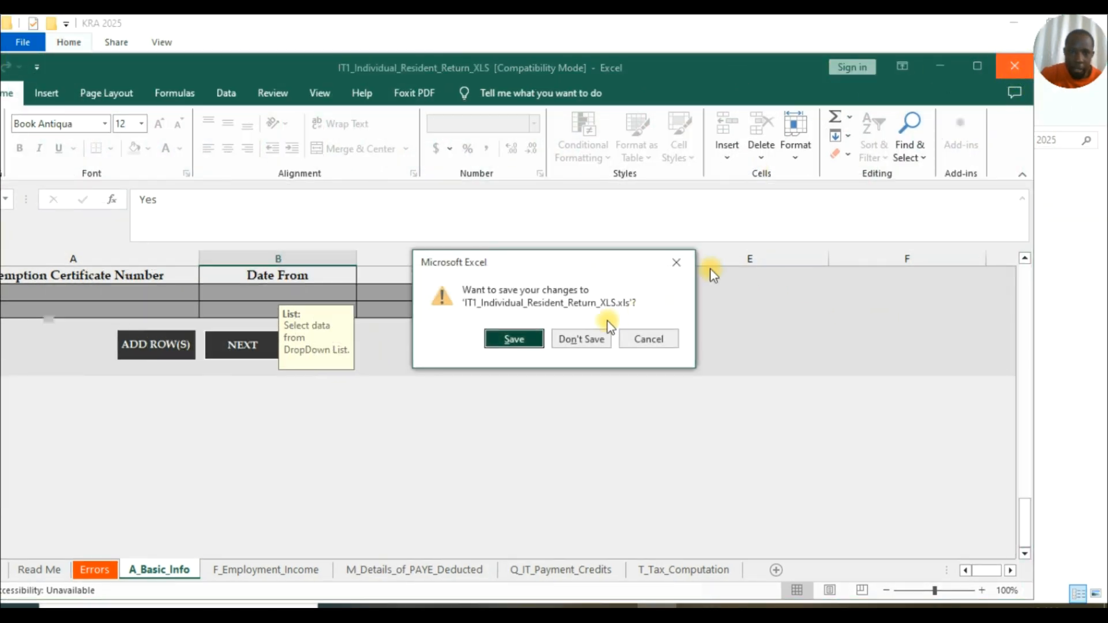
click(581, 340)
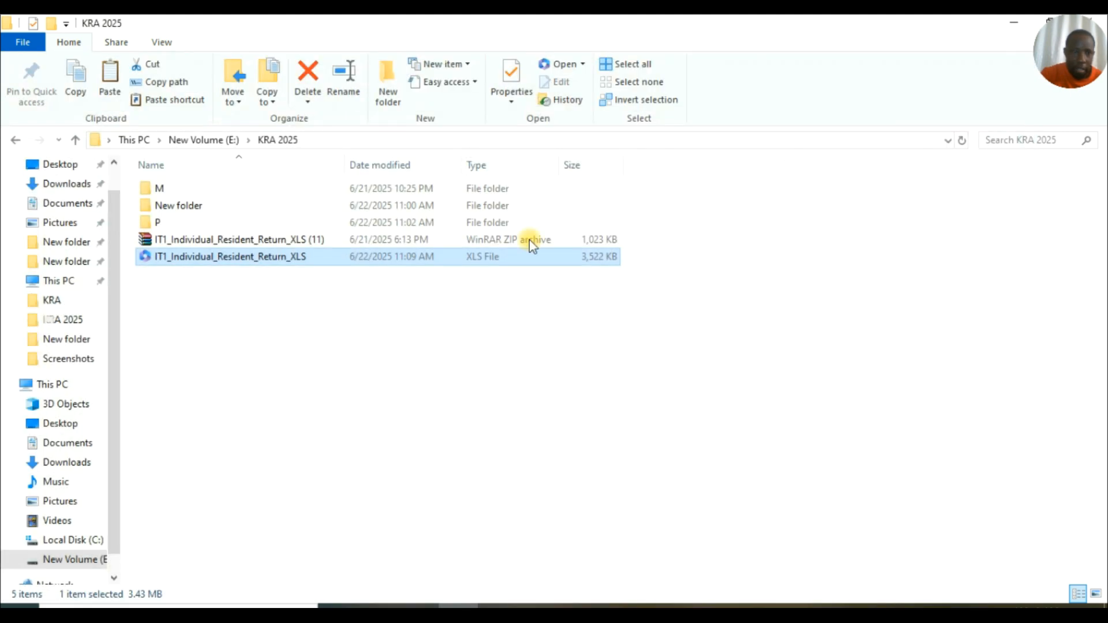
Unblock IT1_Individual_Resident_Return_XLS in its file Properties and apply the change.
double_click(185, 255)
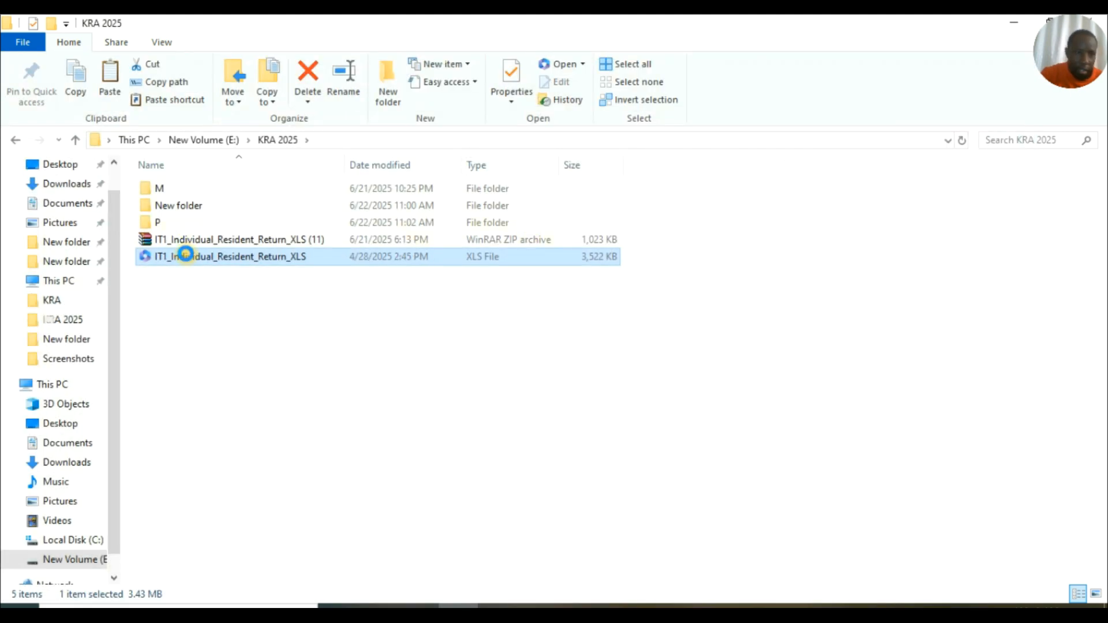
right_click(185, 256)
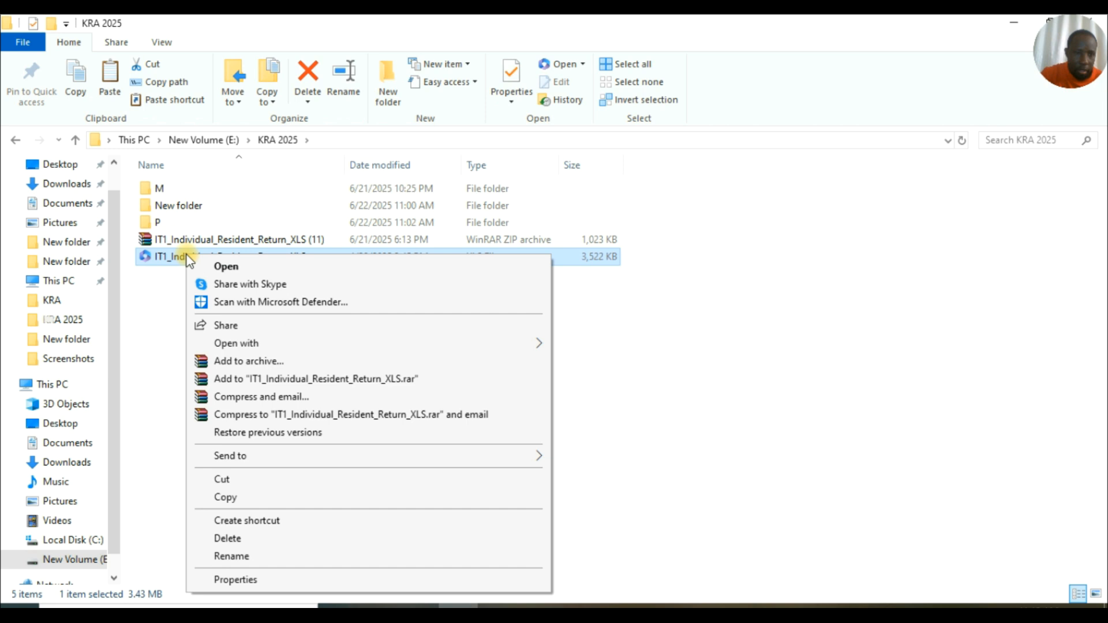
click(260, 581)
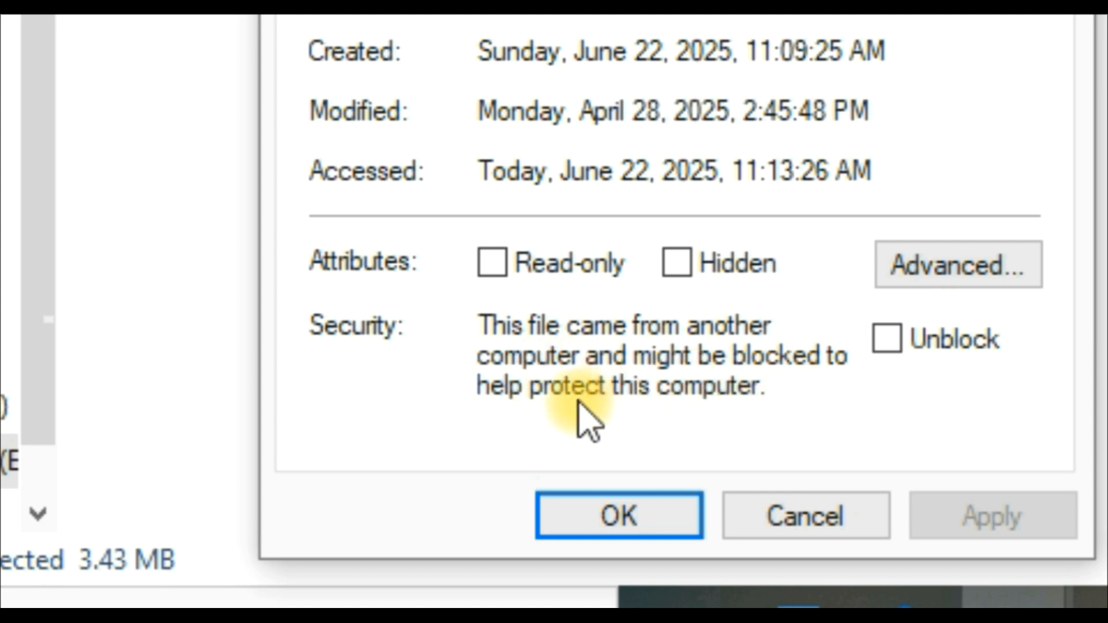
click(887, 339)
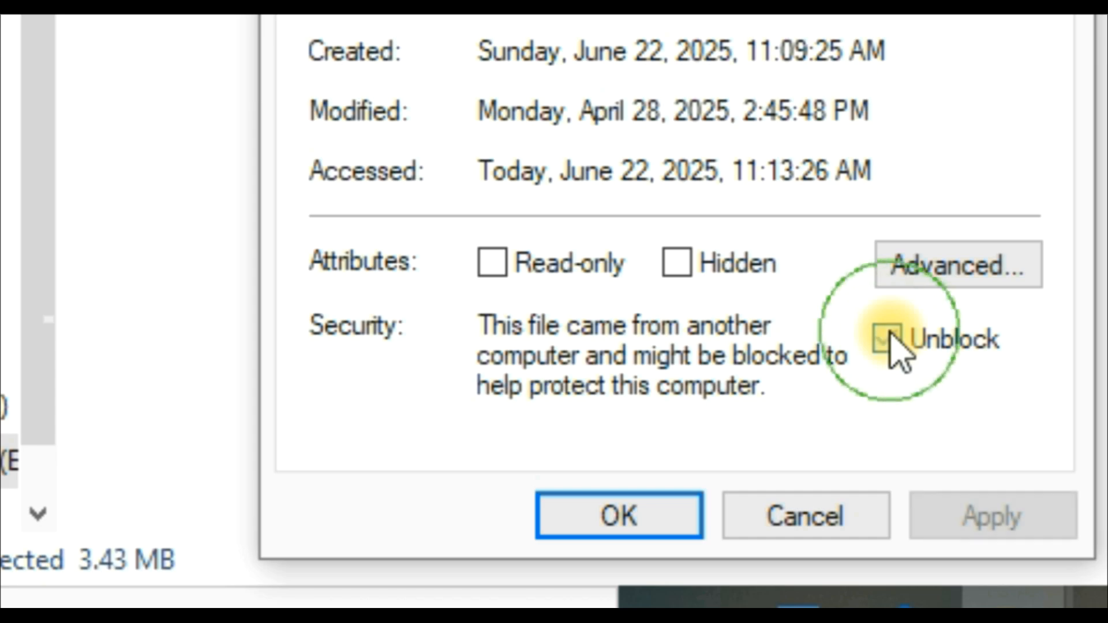
click(993, 515)
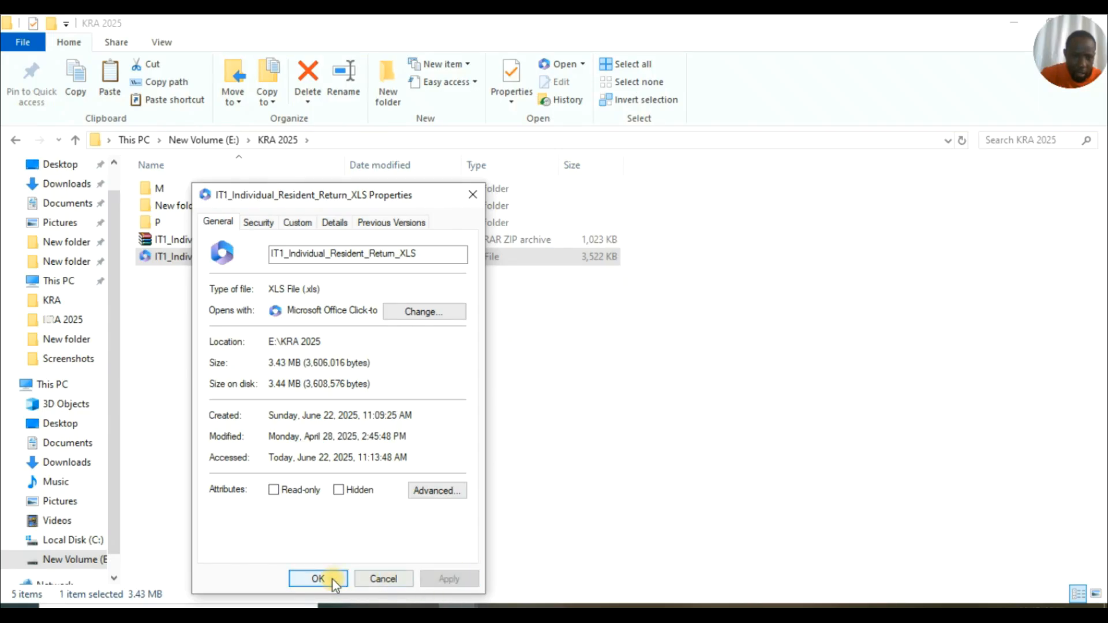
click(318, 579)
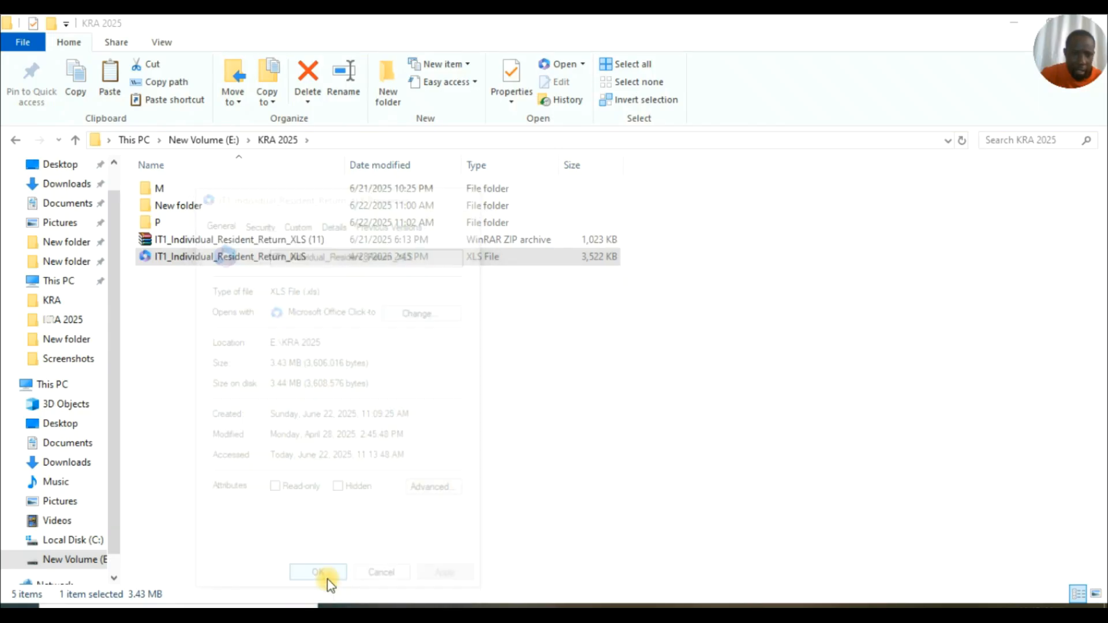
Open IT1_Individual_Resident_Return_XLS with Excel and acknowledge the 'Please DO NOT Cut and Paste' warning.
right_click(288, 254)
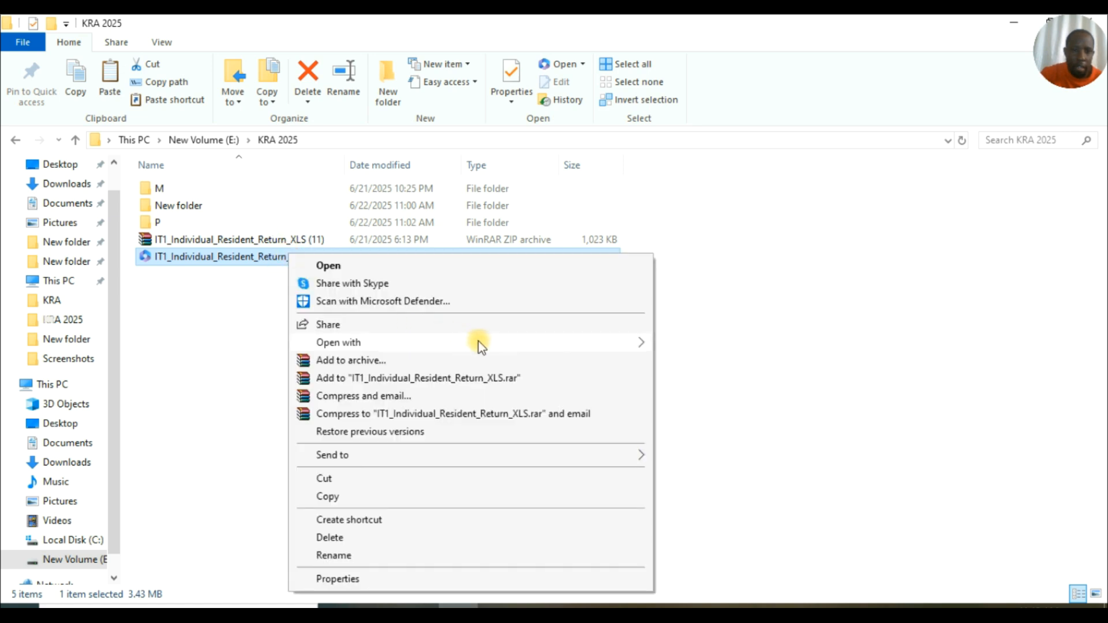
mouse_move(479, 345)
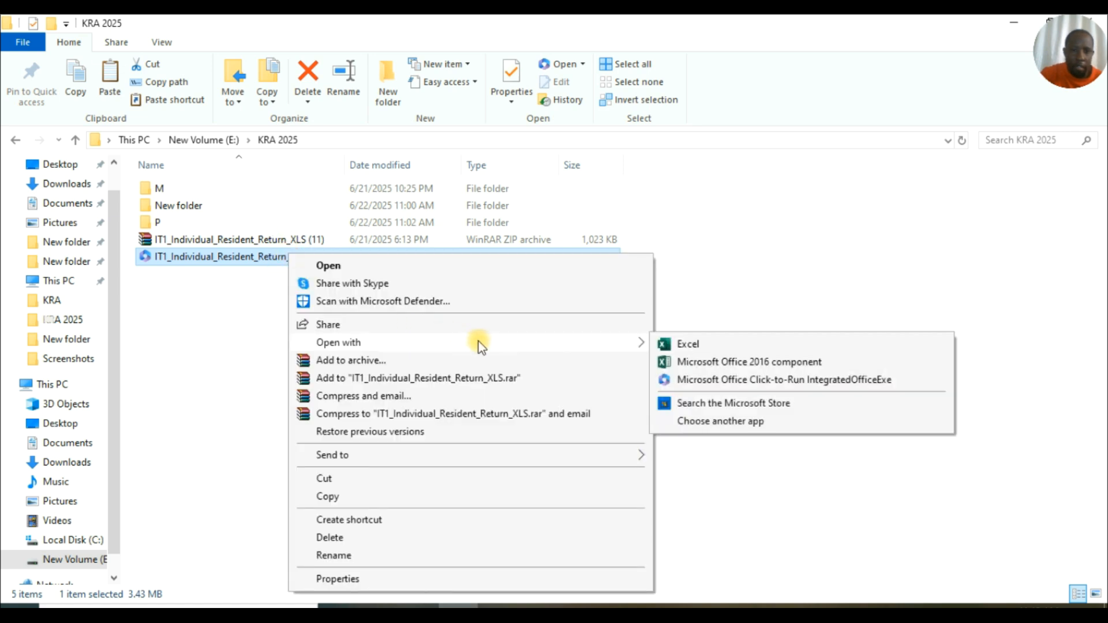
click(719, 349)
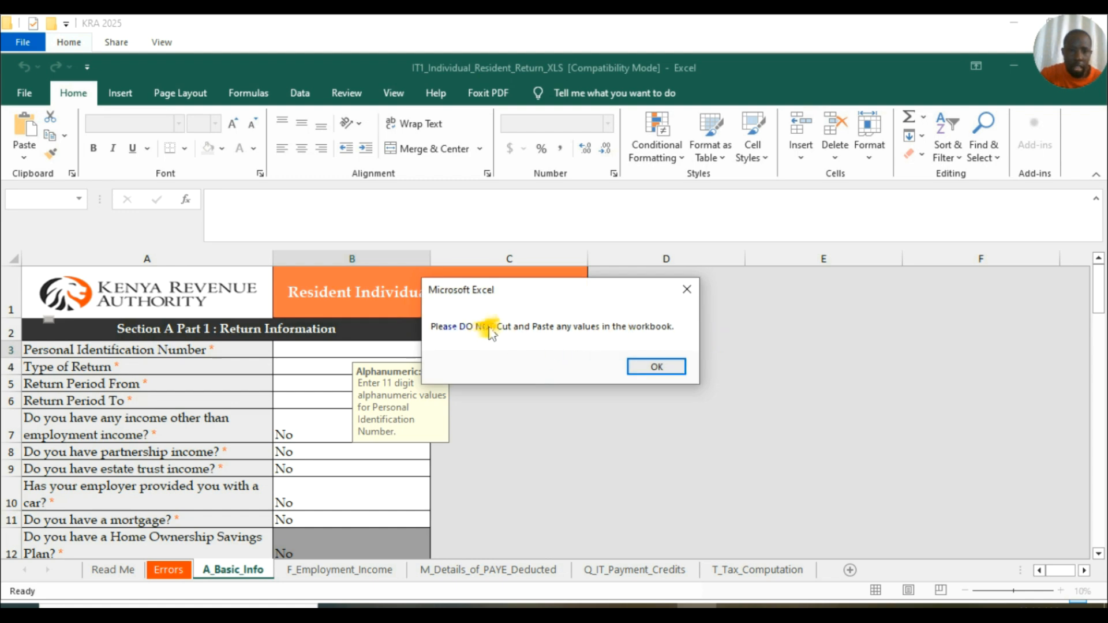
click(657, 367)
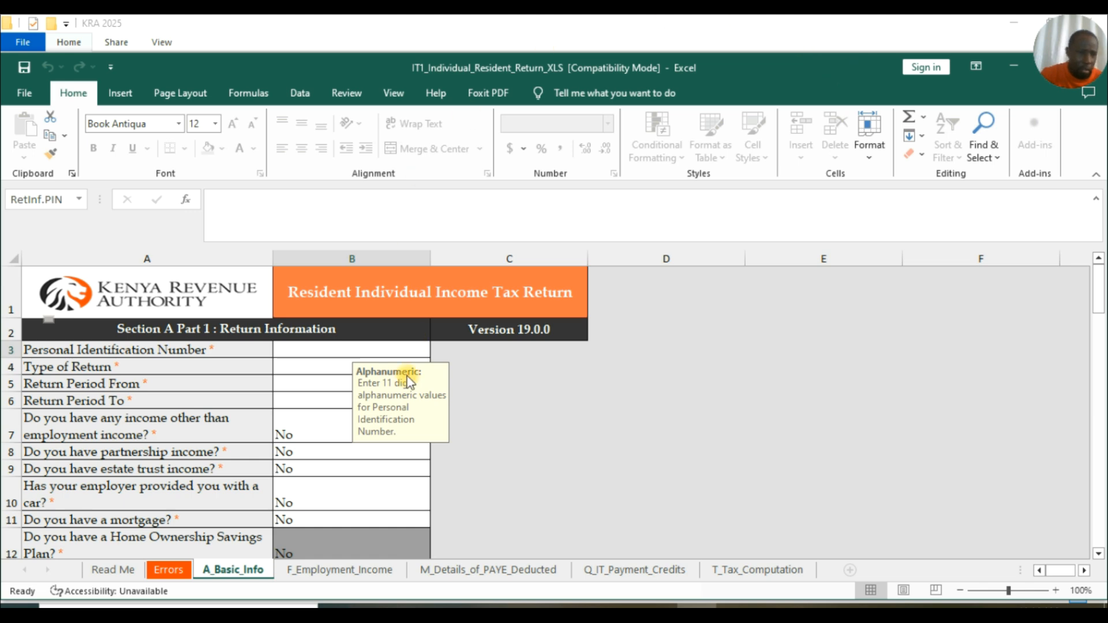
Confirm 'Enable all macros' in Trust Center Macro Settings and close Excel Options.
click(29, 93)
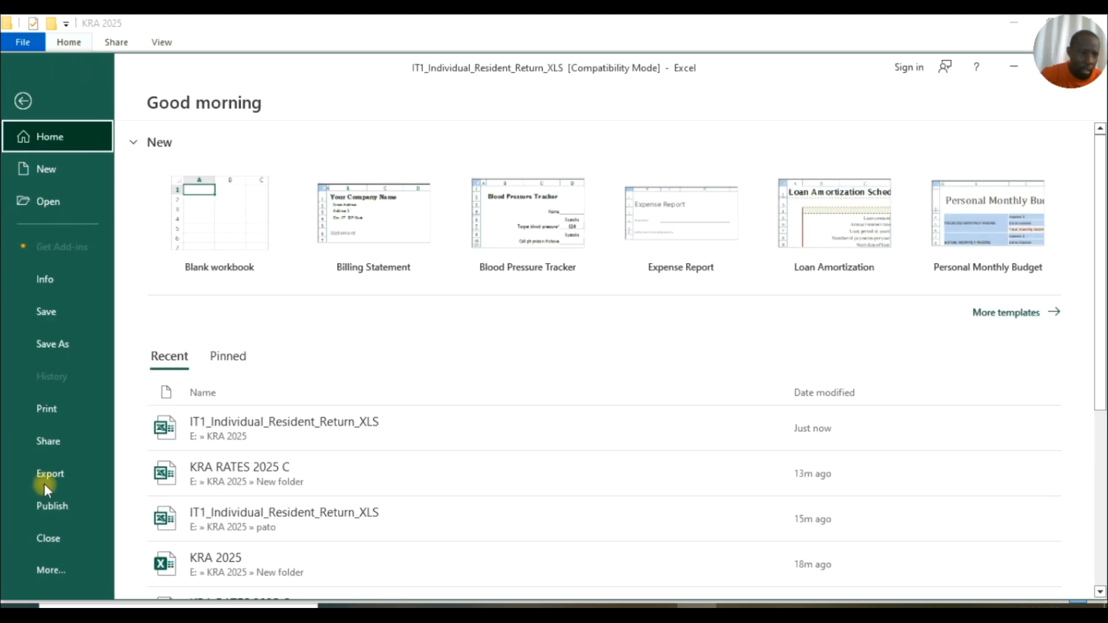
click(62, 571)
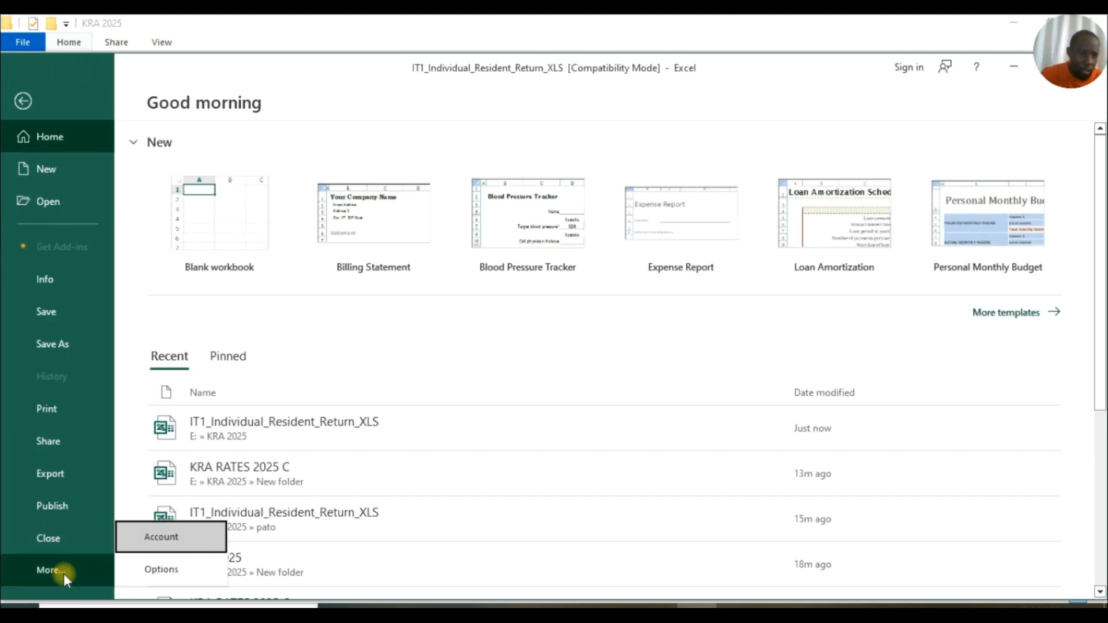
click(156, 568)
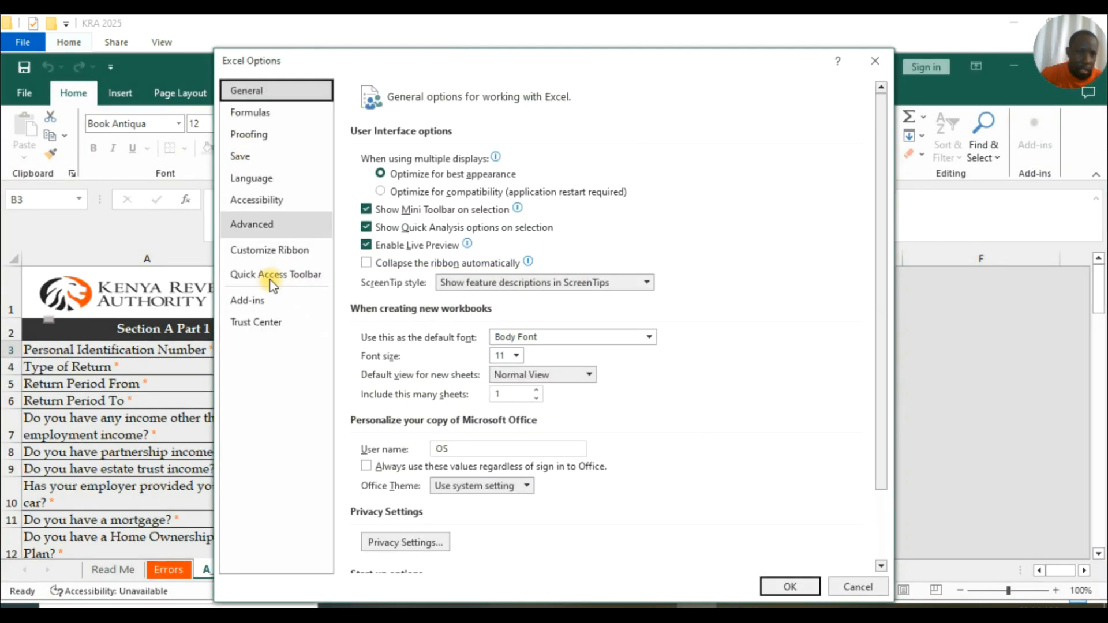
click(268, 324)
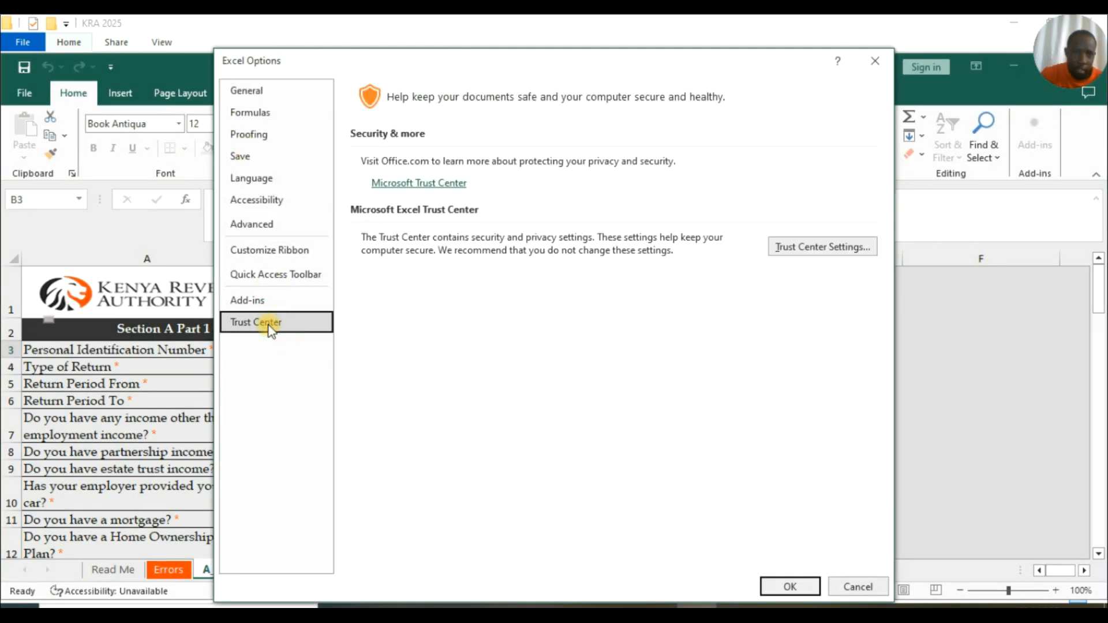
click(819, 248)
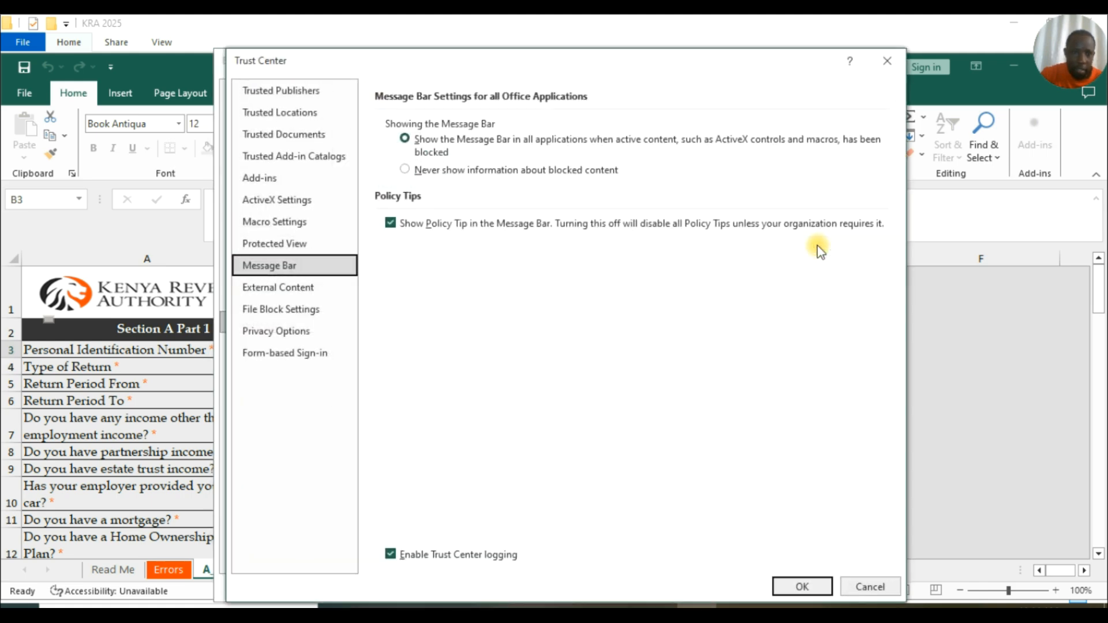
click(290, 225)
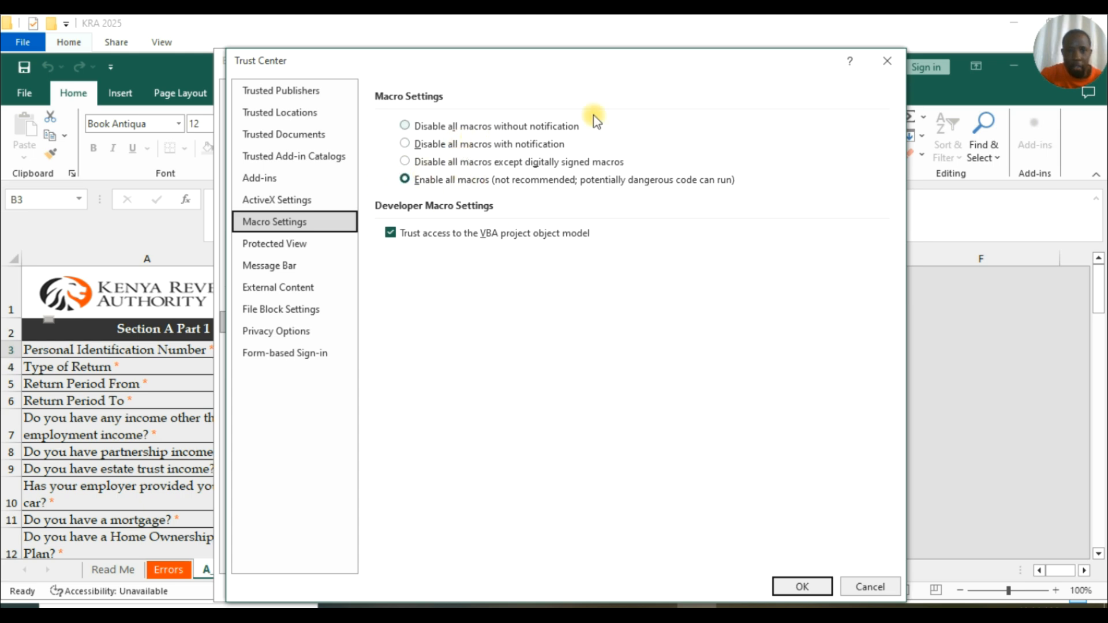
click(690, 71)
drag(668, 78, 519, 58)
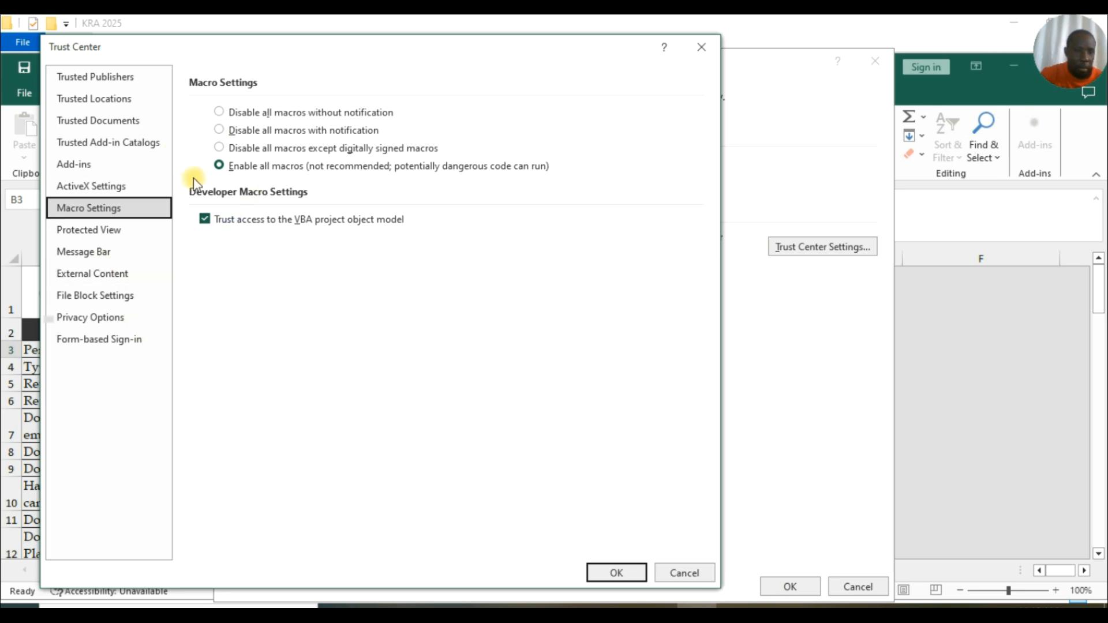
click(616, 573)
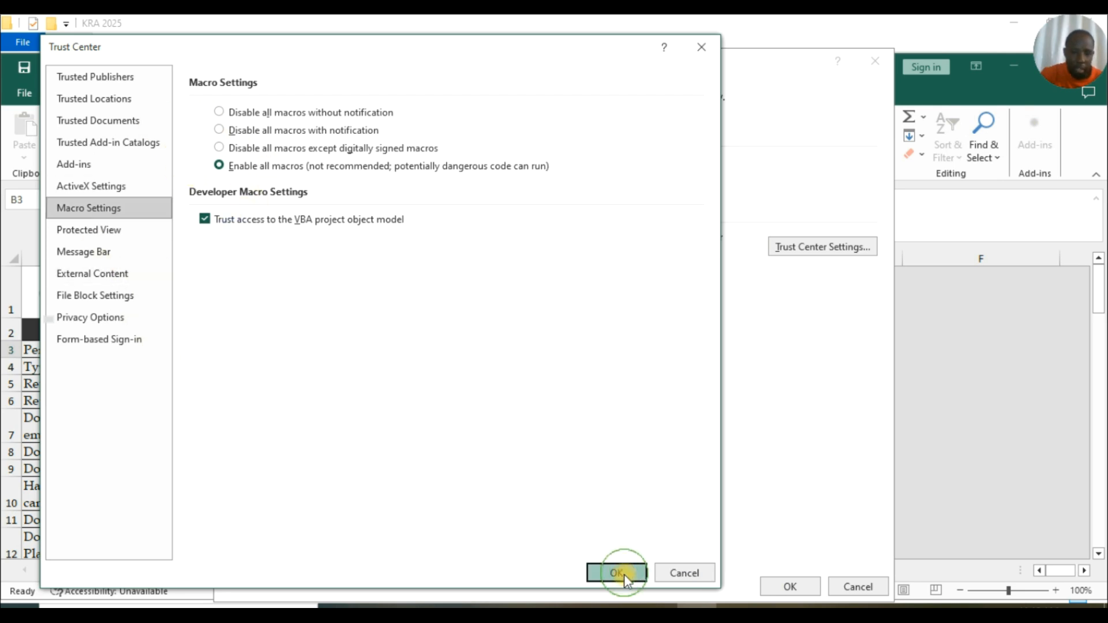
drag(707, 62, 494, 35)
click(574, 563)
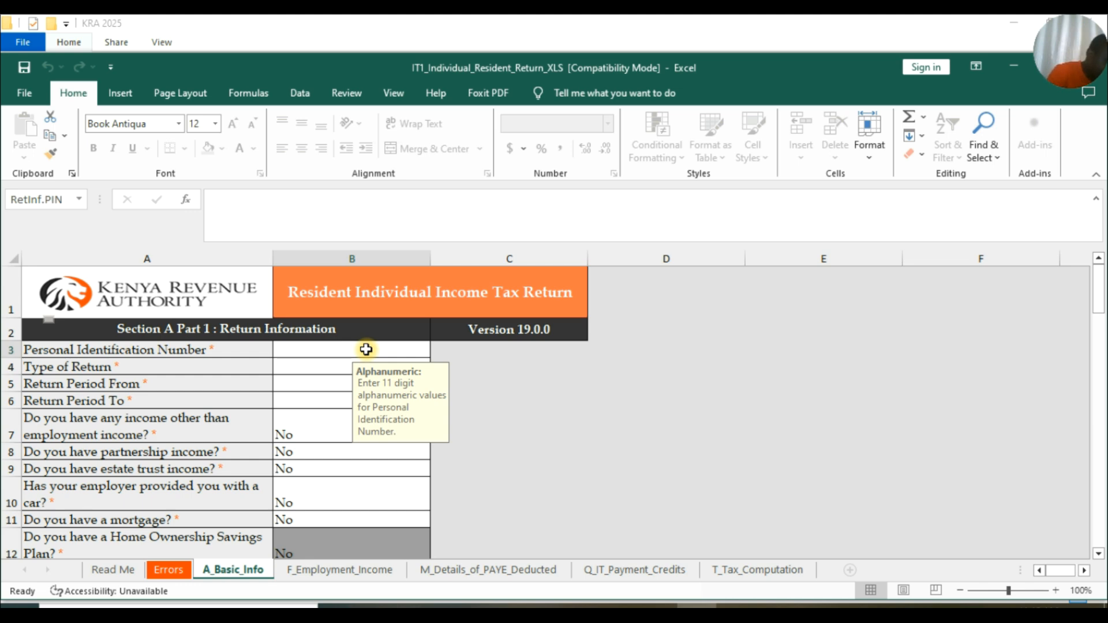
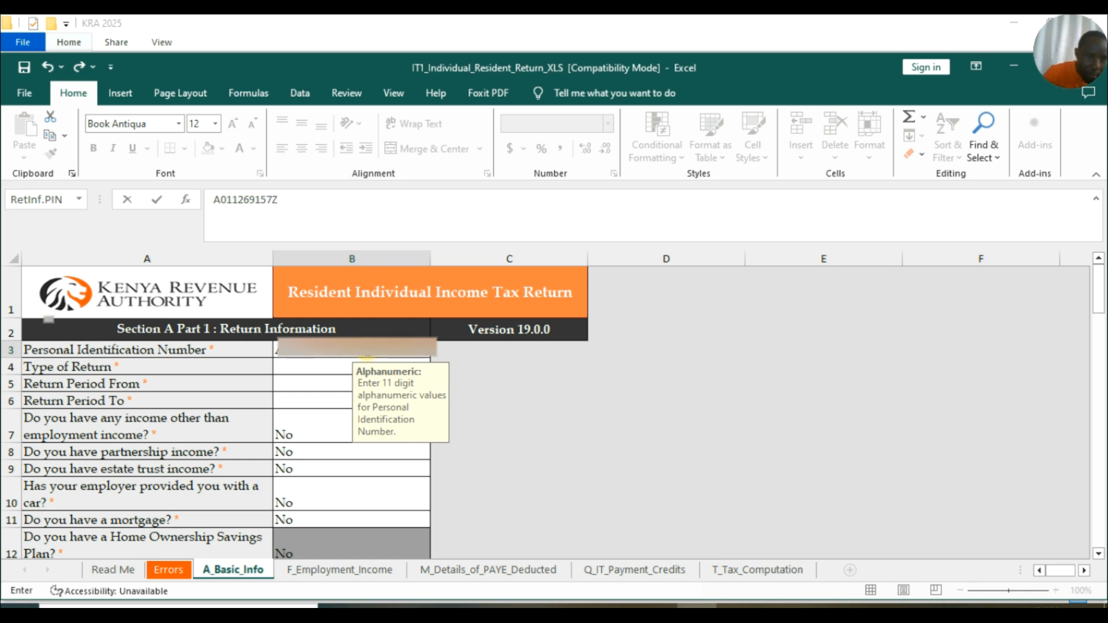
Enter the taxpayer's PIN in B3 and choose Original as Type of Return.
click(327, 366)
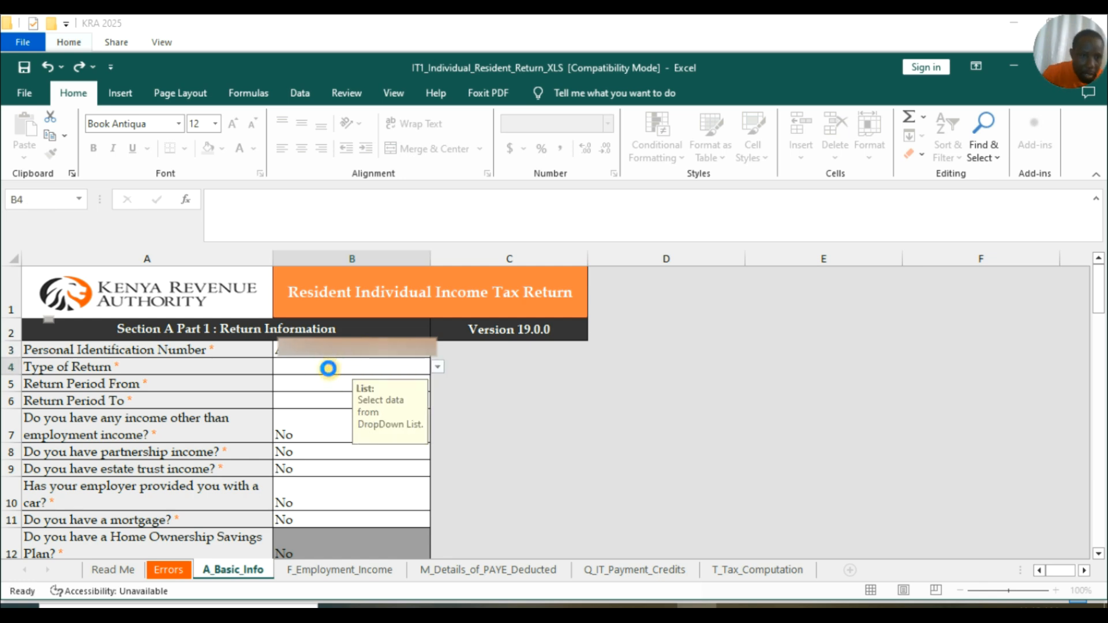
click(438, 367)
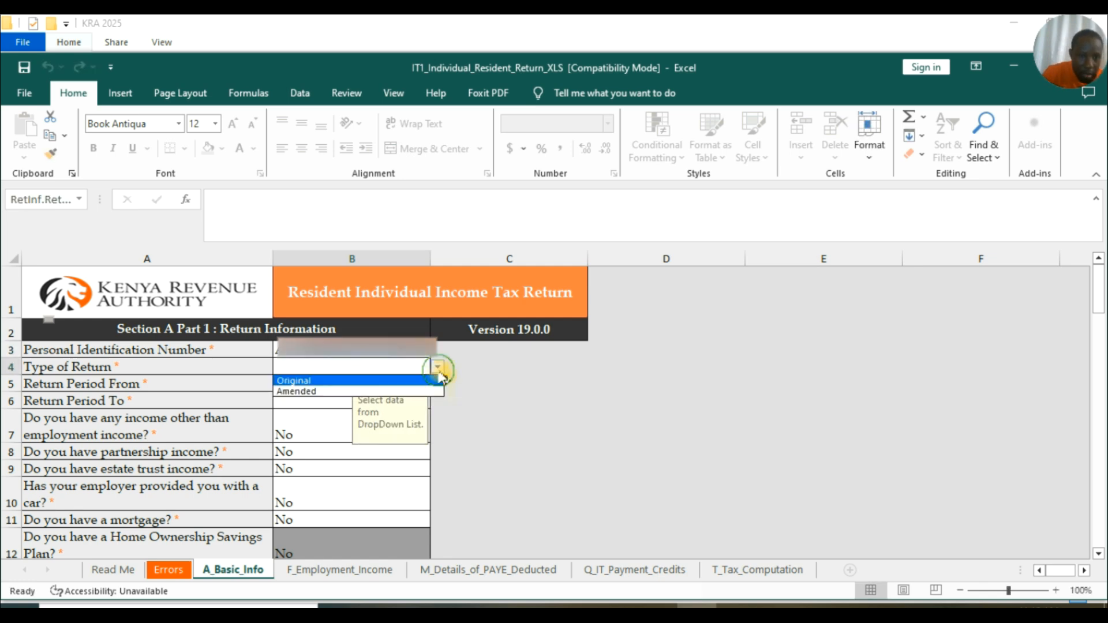
click(332, 382)
Enter 01/01/2024 as the Return Period From date in B5.
click(324, 385)
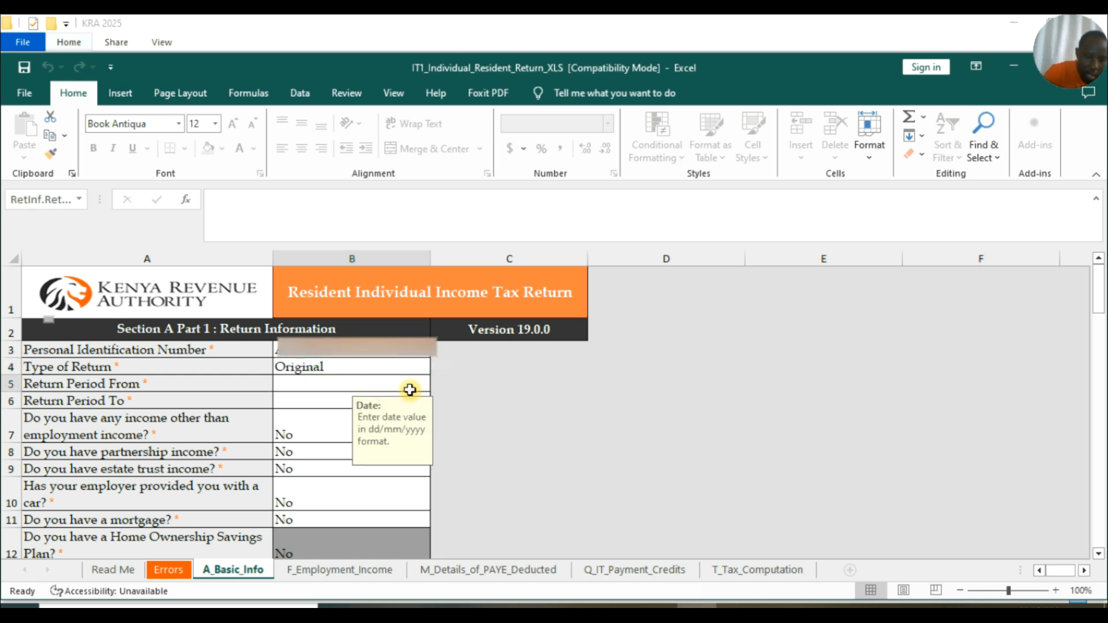
text(01)
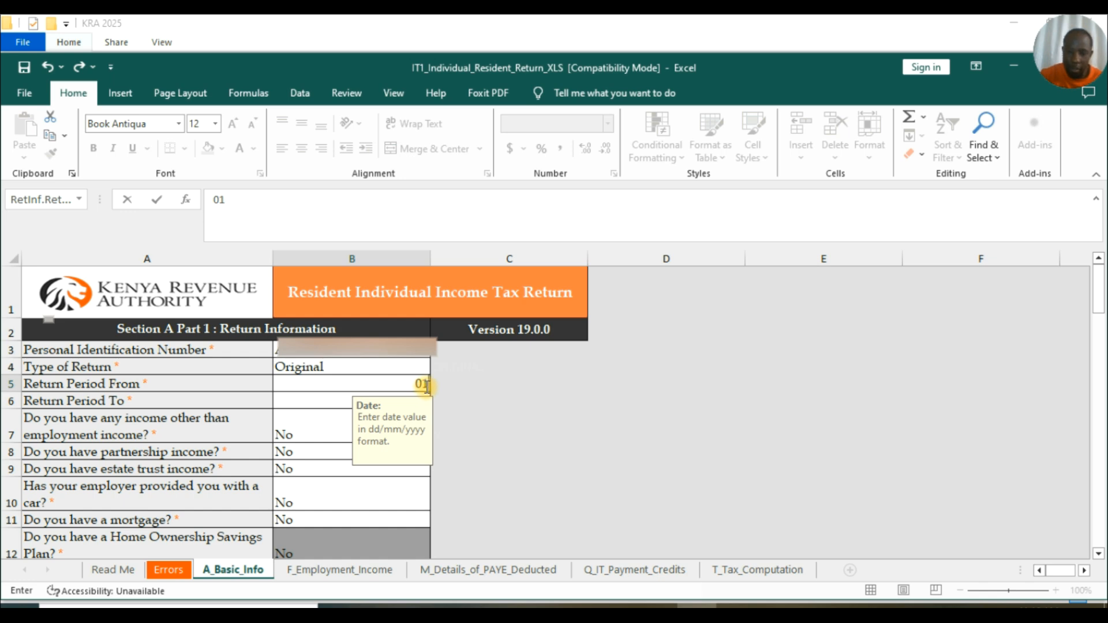
text(01)
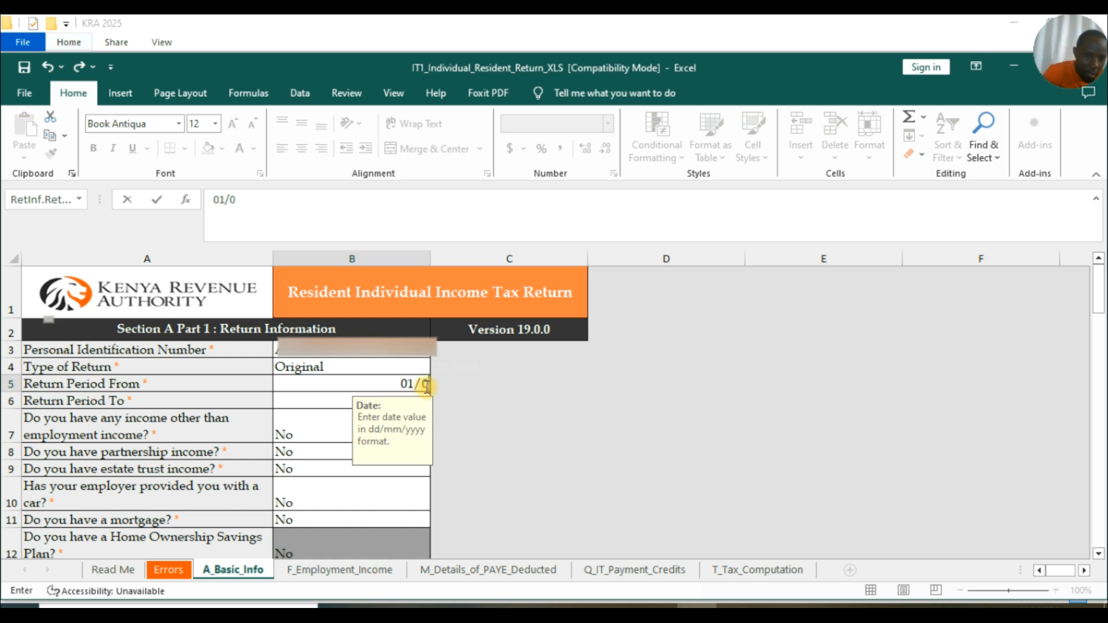
text(/)
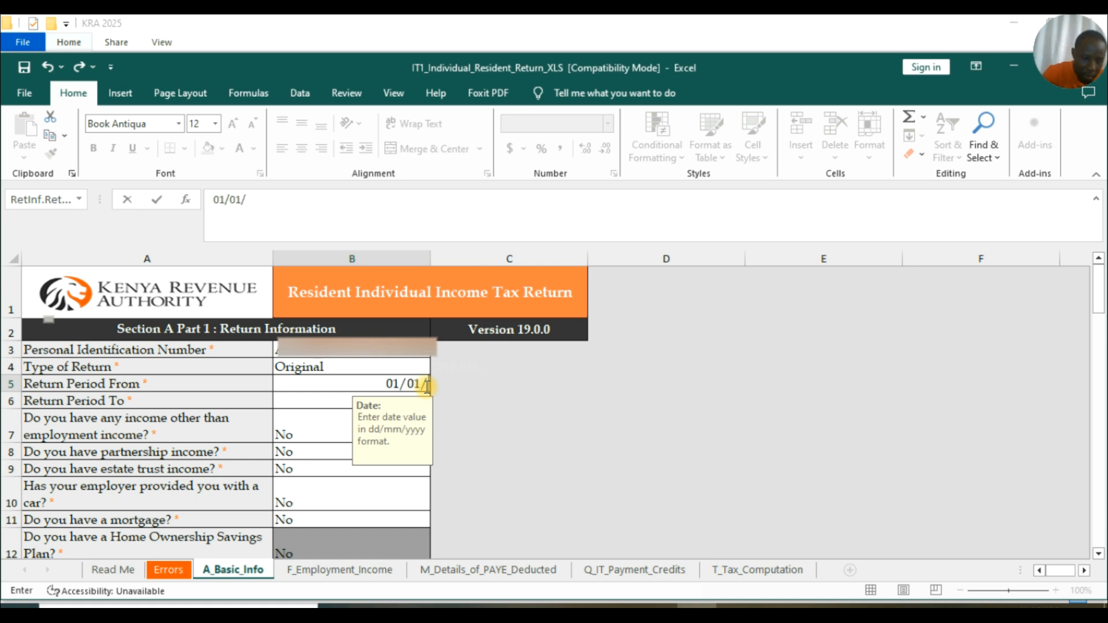
text(2024)
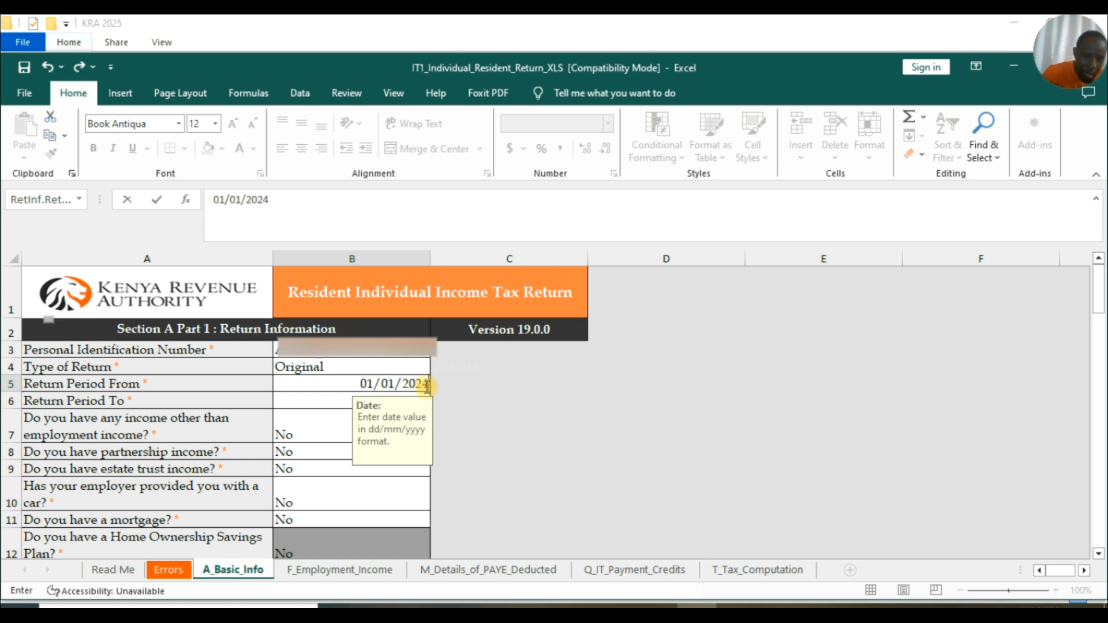
click(485, 417)
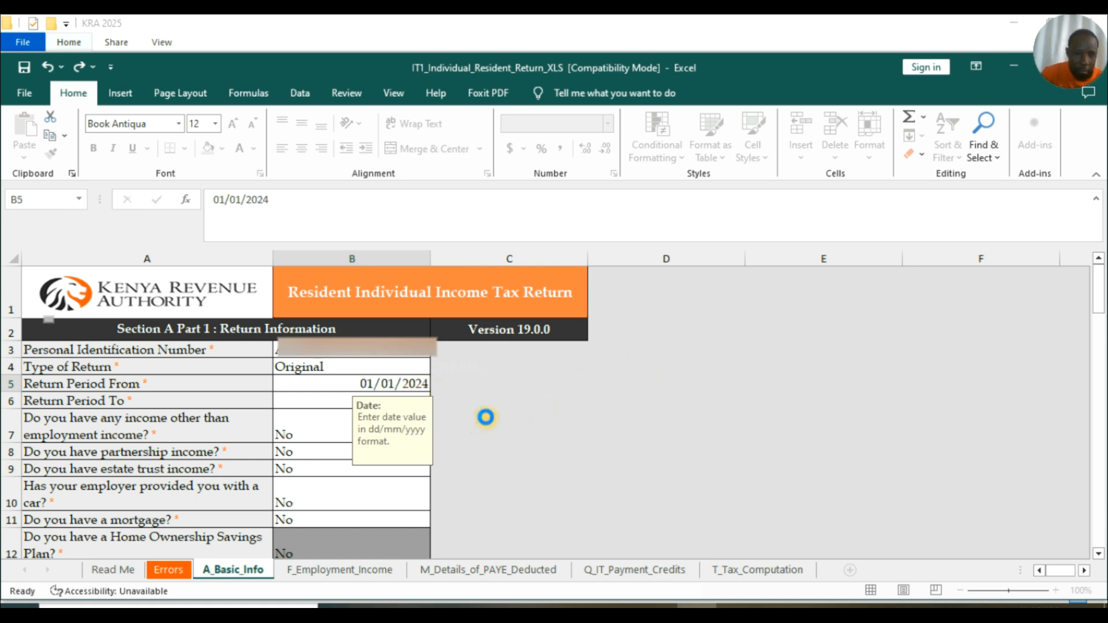
Enter 31/12/2024 as the Return Period To date in B6.
click(341, 398)
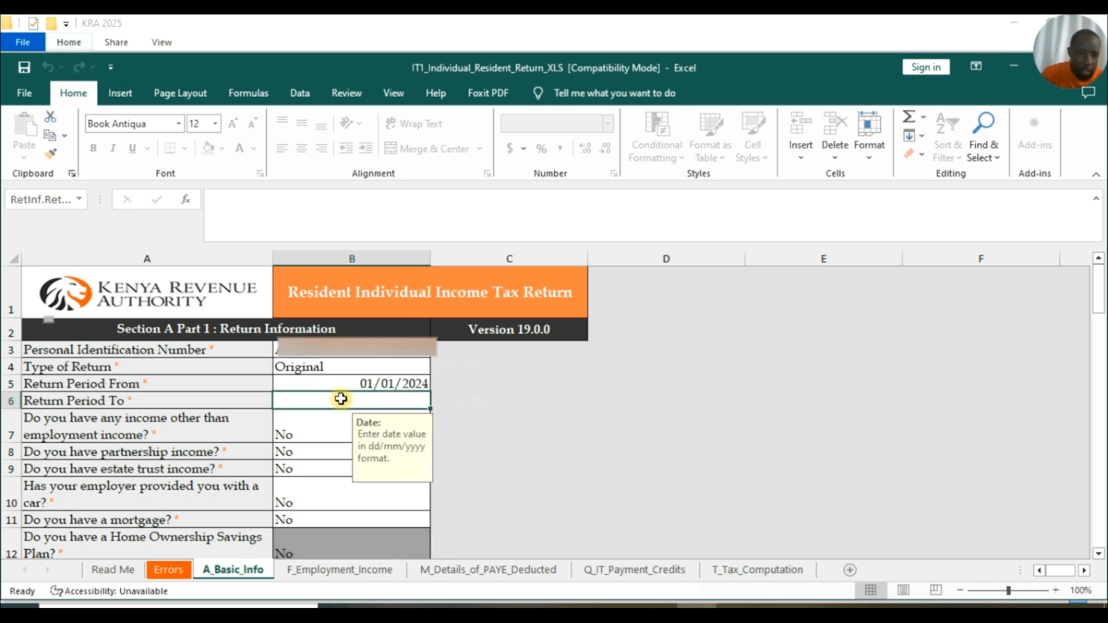
text(31/12)
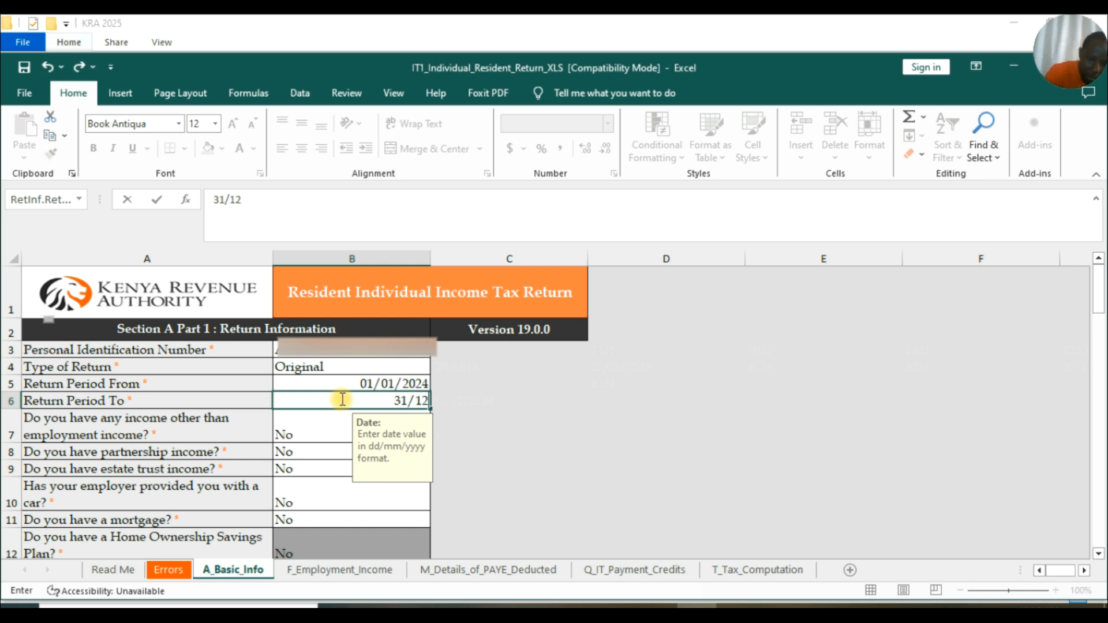
text(/2024)
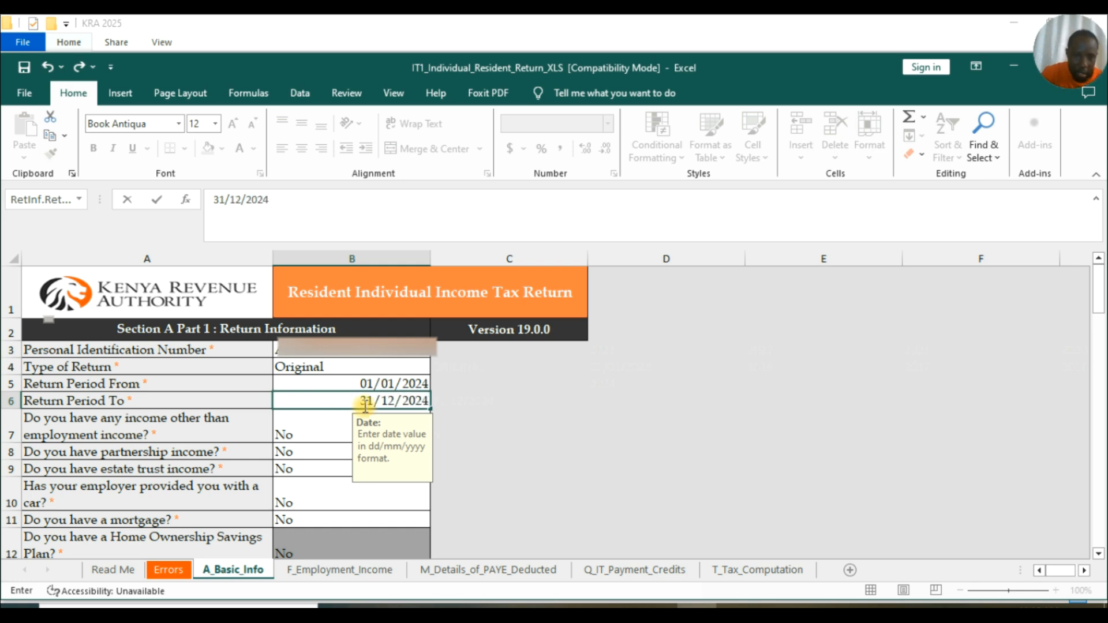
click(486, 421)
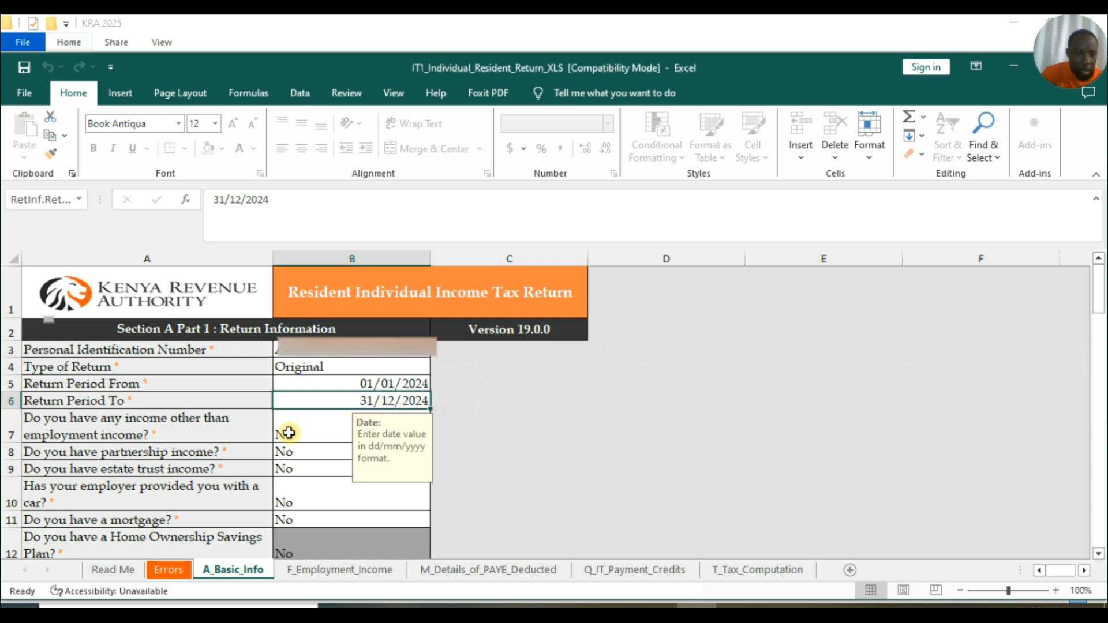
Answer Yes to having other income in B7 and scroll down to NEXT.
scroll(354, 421, down, 1)
click(386, 337)
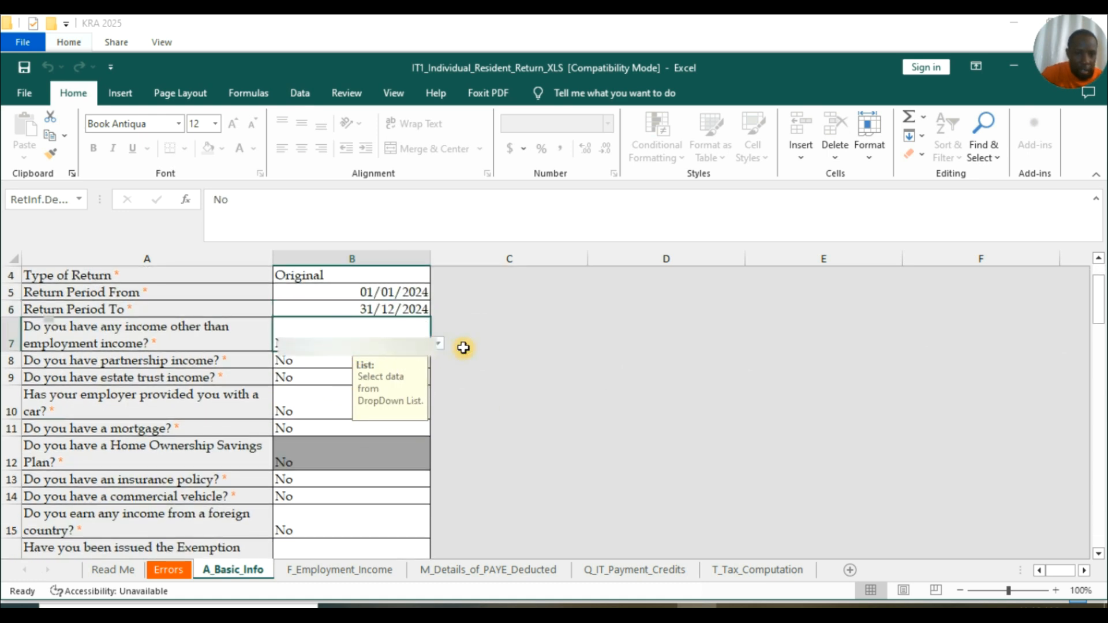
click(438, 343)
click(306, 358)
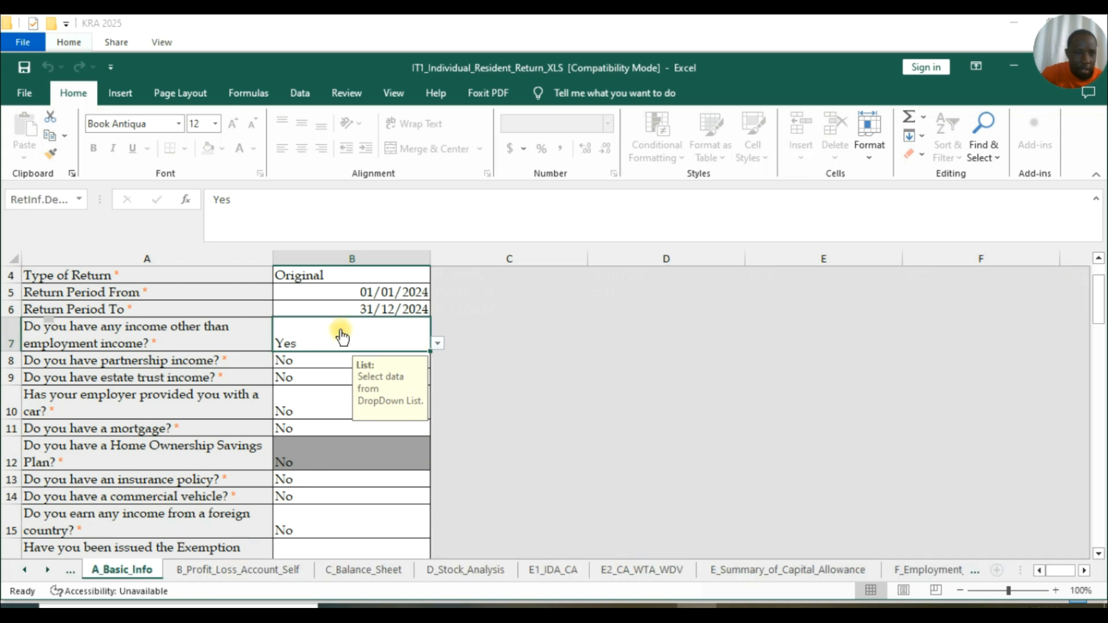
scroll(332, 331, down, 2)
scroll(332, 330, down, 3)
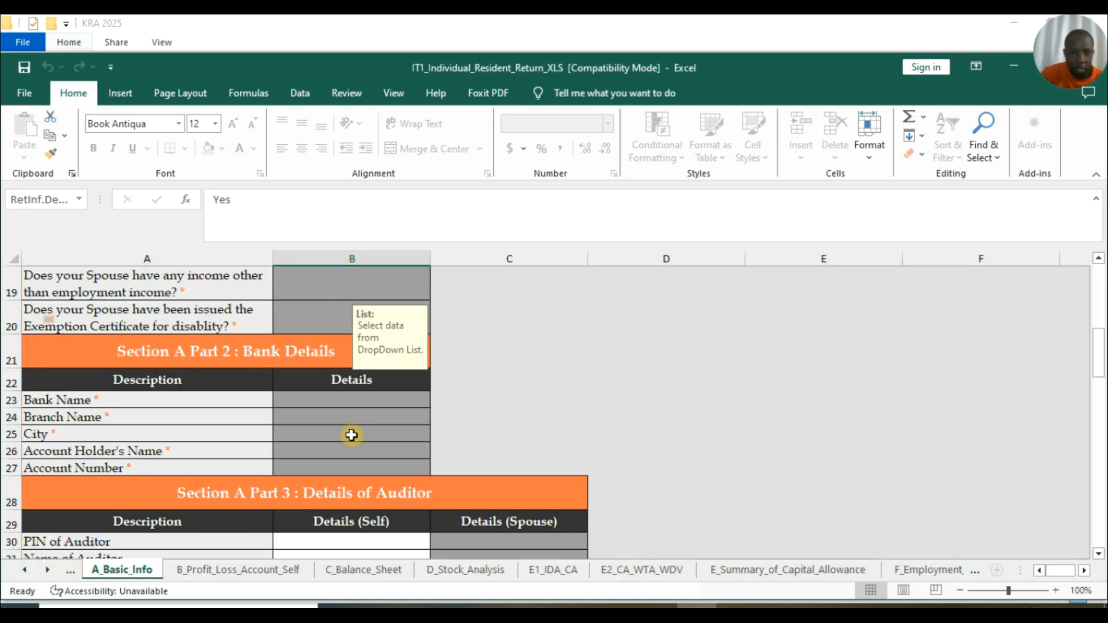
scroll(353, 435, down, 13)
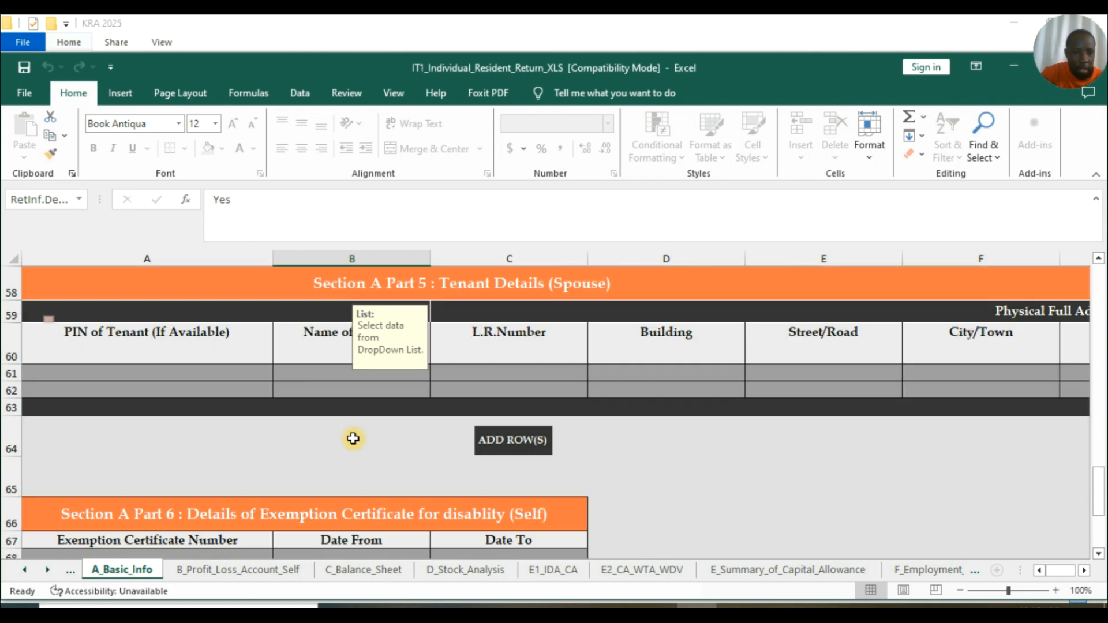
scroll(353, 439, down, 4)
Go to the B_Profit_Loss_Account_Self sheet and scroll across to the Rental, Interest and Commission columns.
click(321, 344)
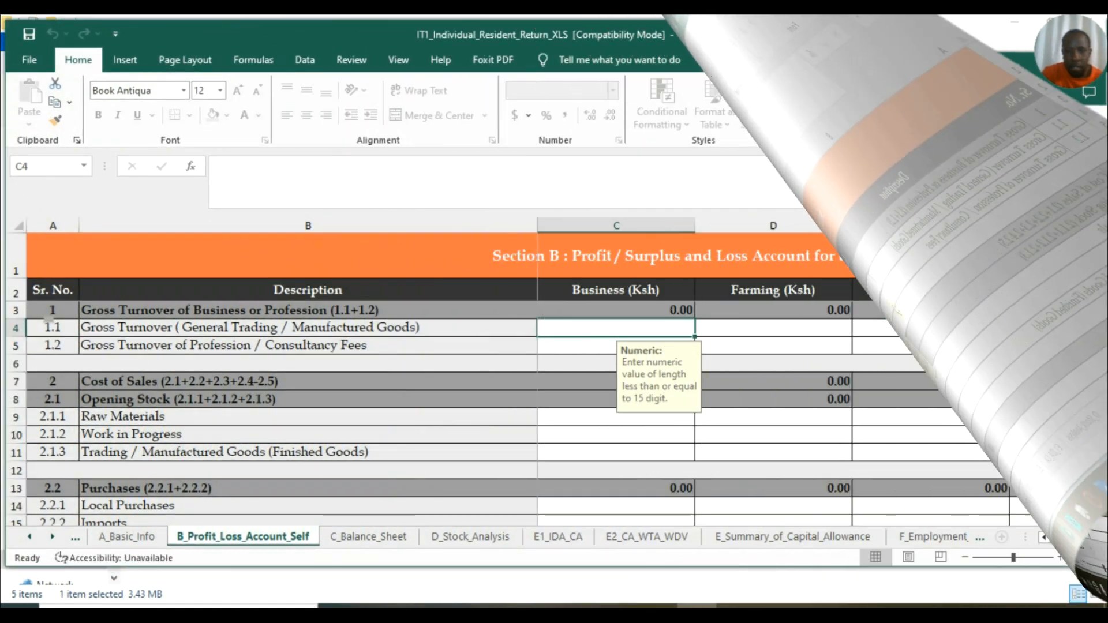
drag(836, 37, 829, 37)
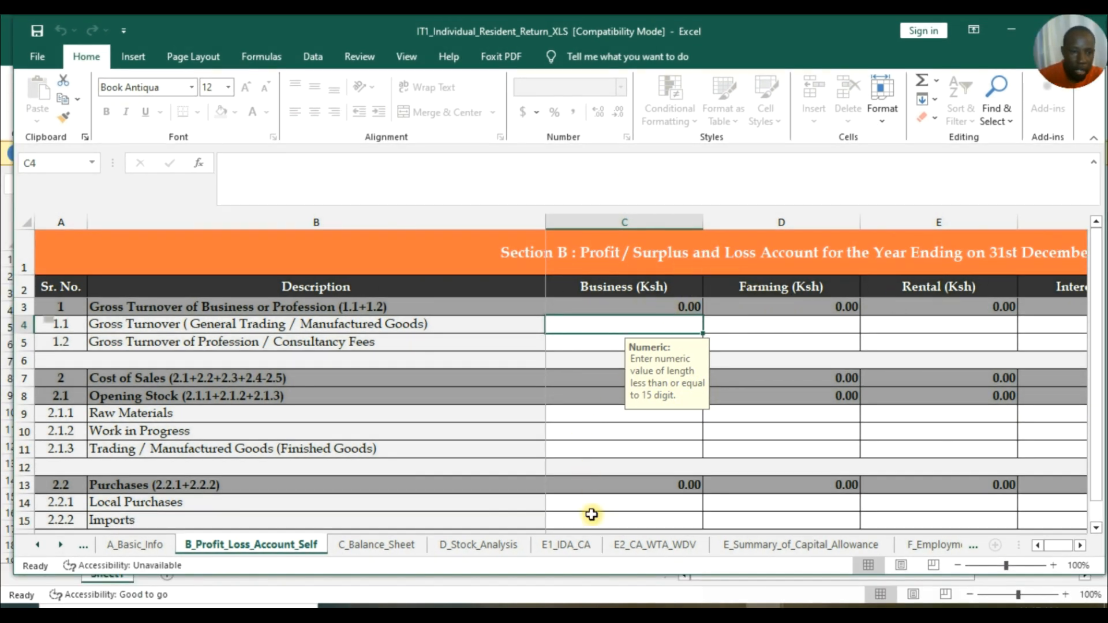
click(1081, 546)
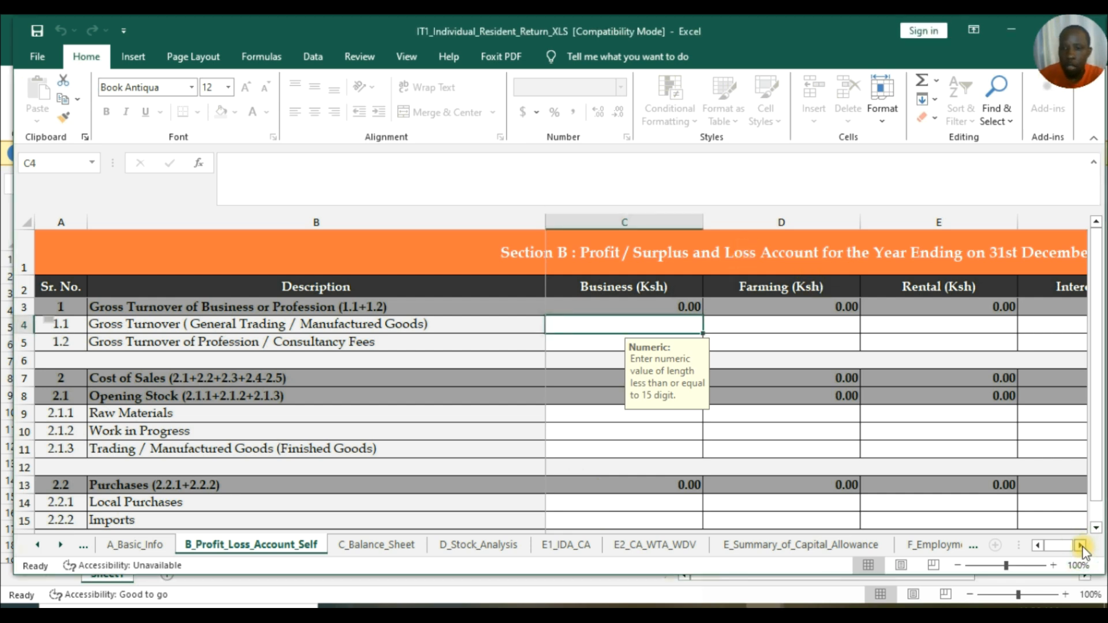
click(1080, 546)
click(1080, 546)
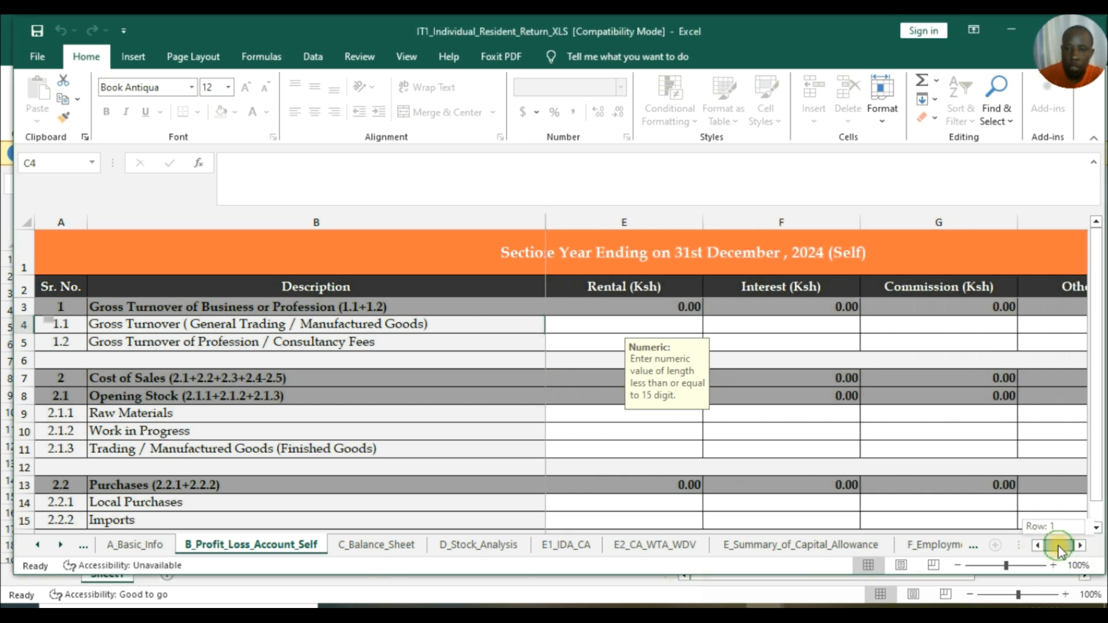
double_click(1036, 546)
Survey the income columns through Other and Consolidated, then select the Commission cell G5.
scroll(747, 348, down, 3)
scroll(634, 346, up, 3)
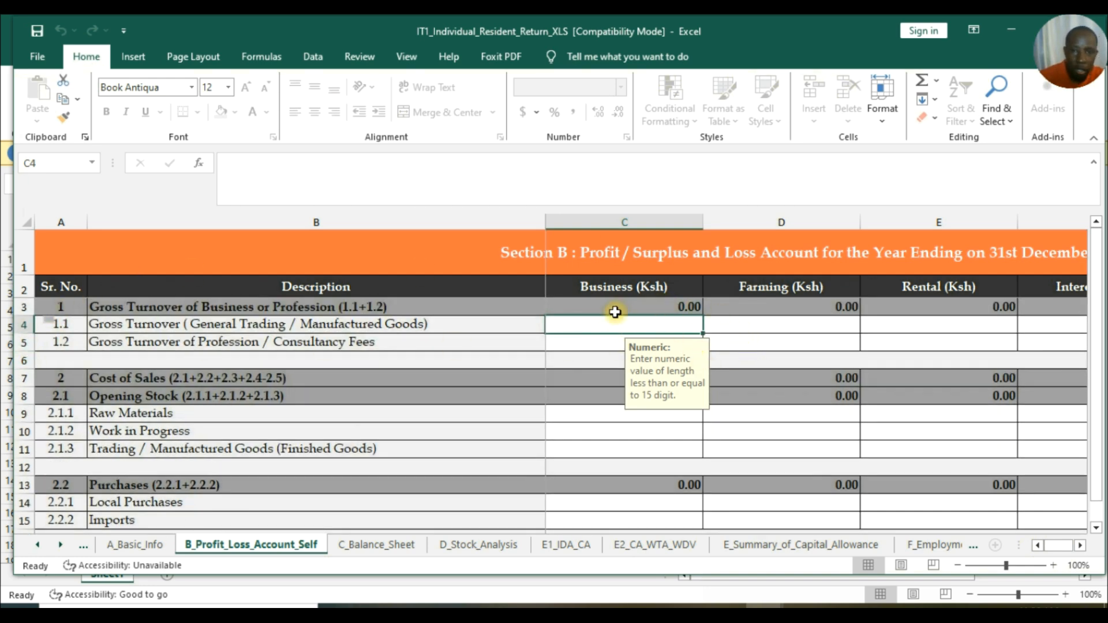
click(1079, 545)
click(1079, 545)
click(1080, 545)
click(1080, 545)
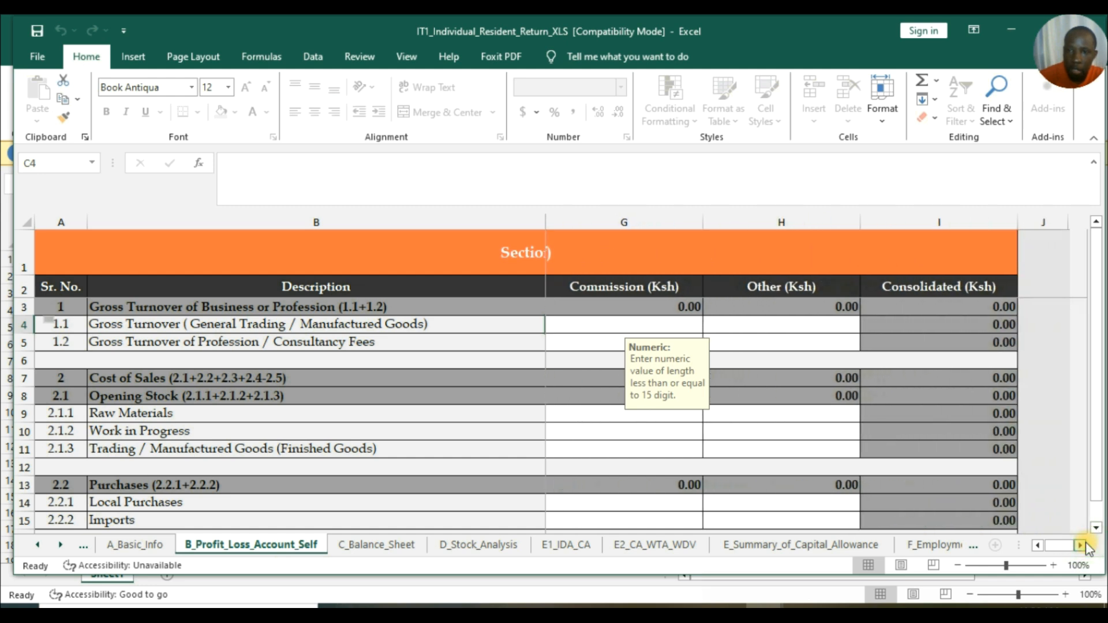
click(1037, 546)
click(1037, 546)
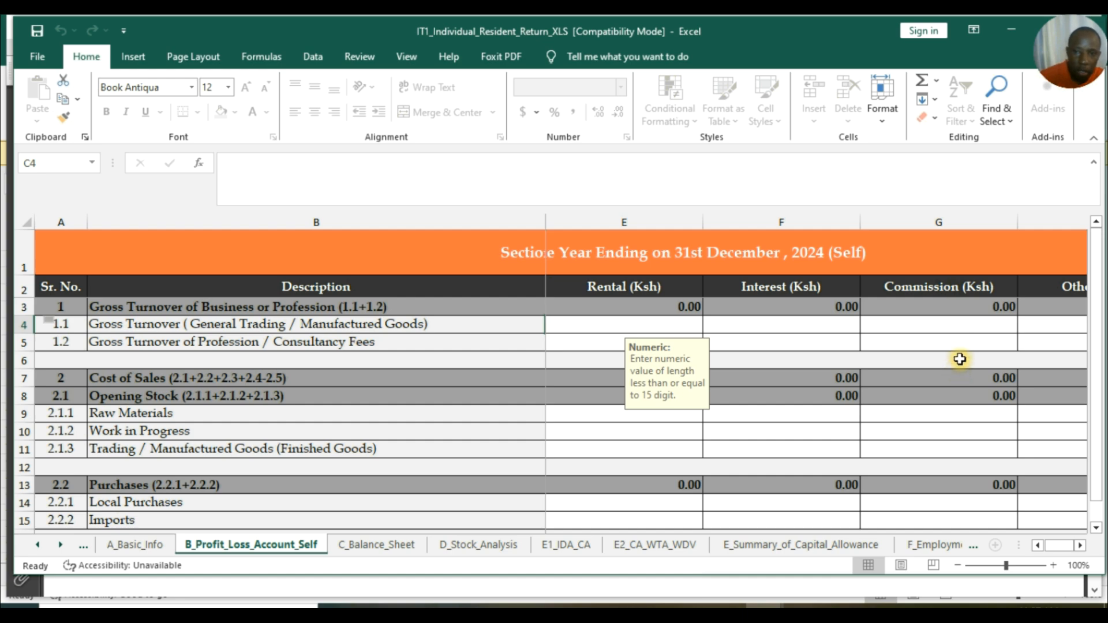
scroll(955, 332, down, 5)
scroll(954, 329, down, 9)
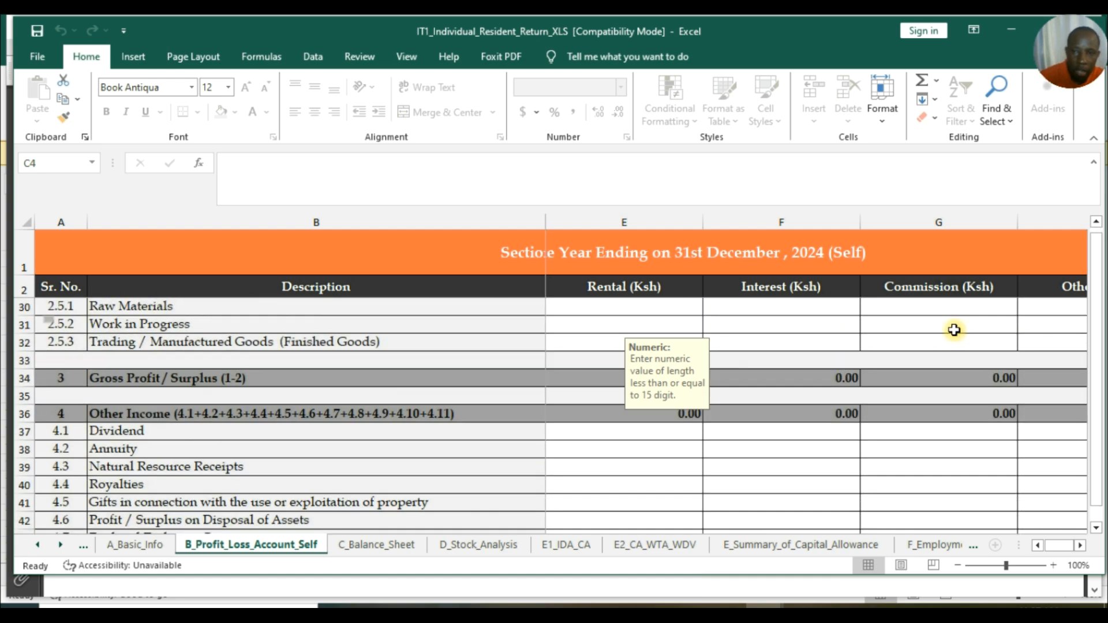
scroll(954, 329, up, 9)
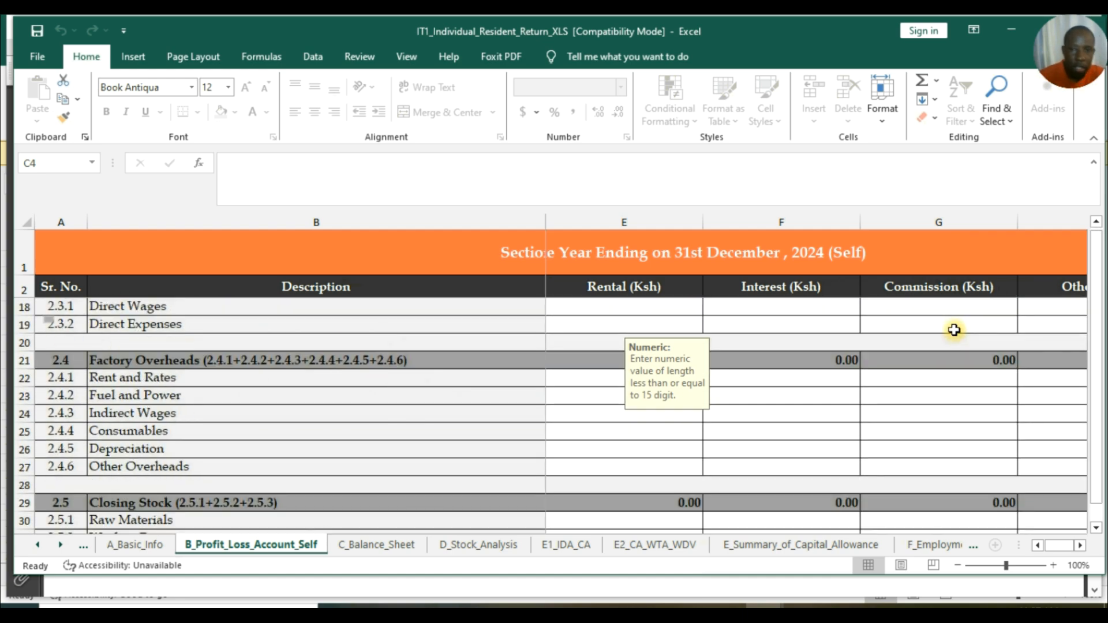
scroll(954, 330, up, 5)
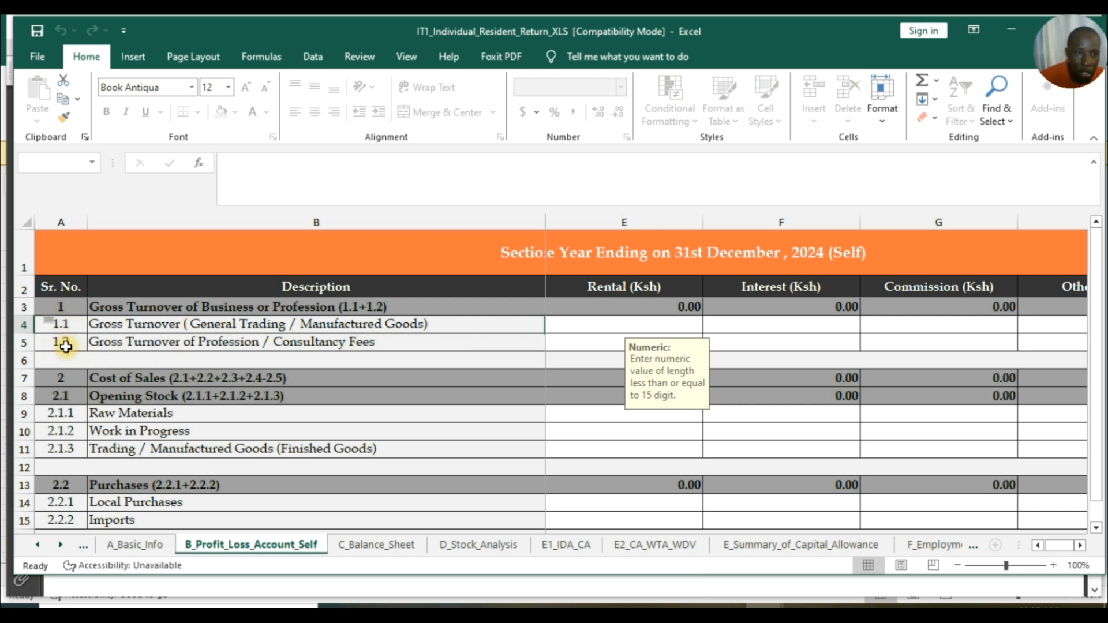
click(944, 343)
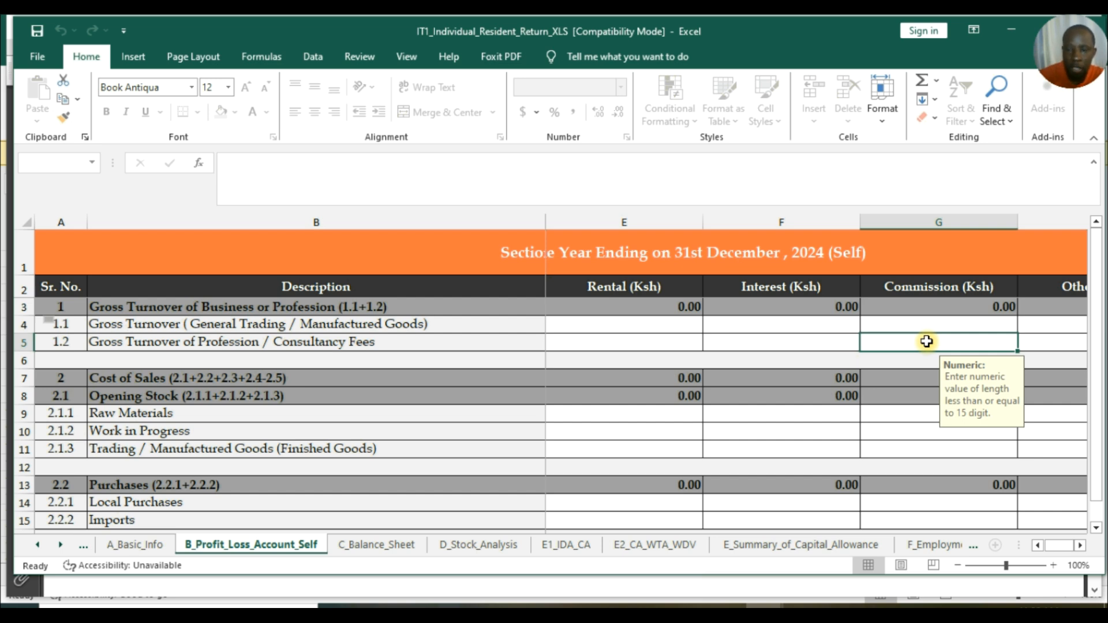
Bring up WHT Certificate (9).pdf in Adobe Reader, showing gross Ksh 34,598.00.
click(724, 608)
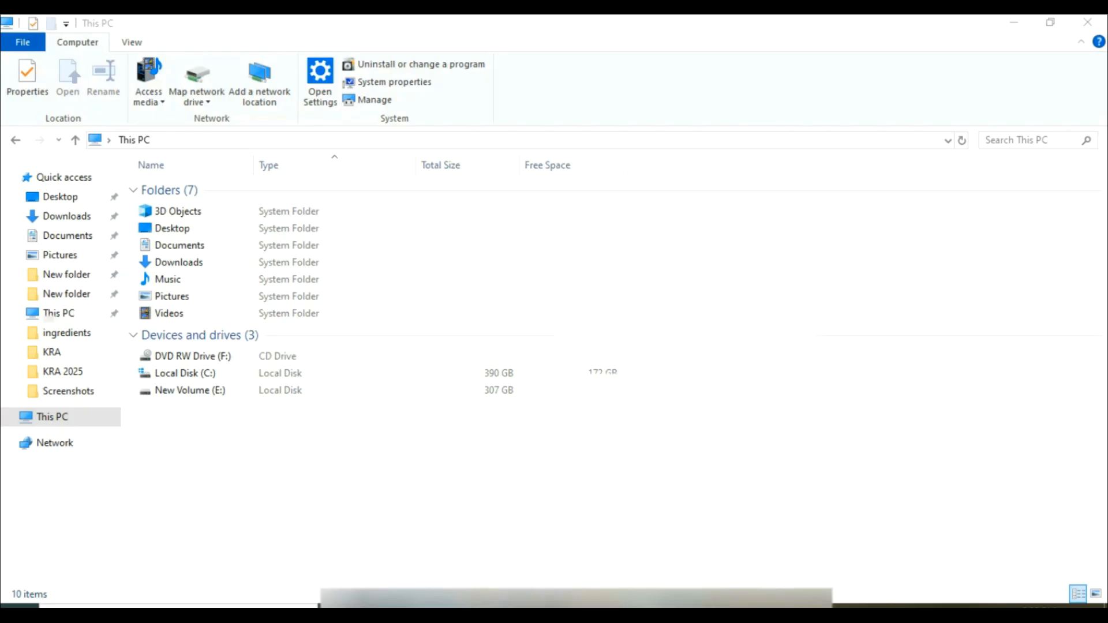
click(617, 607)
click(441, 562)
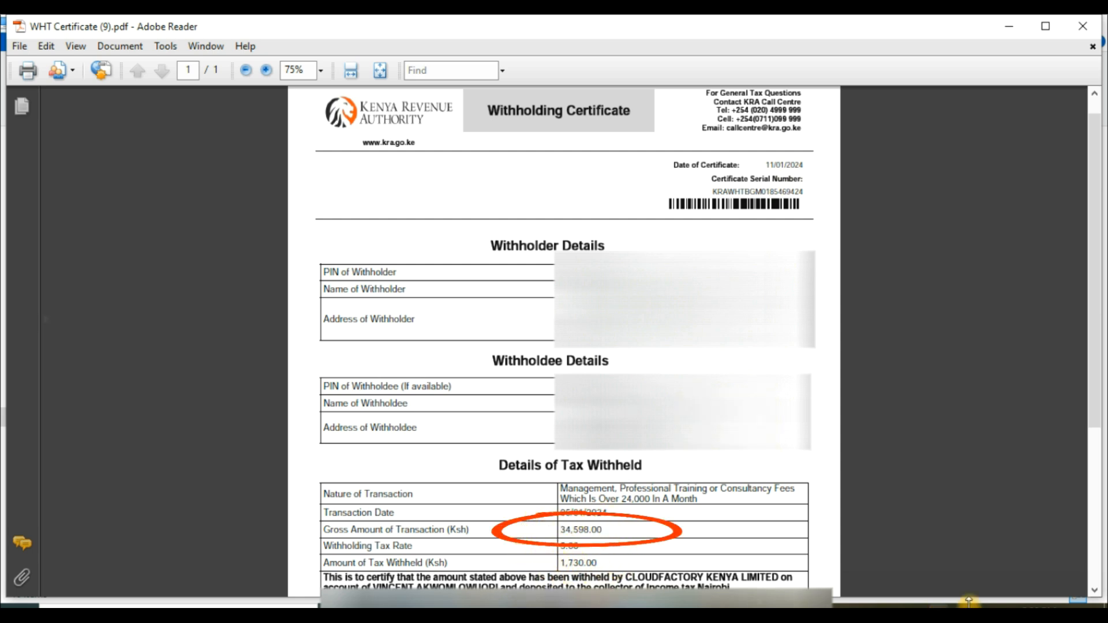
Bring up WHT Certificate (10).pdf in Adobe Reader.
mouse_move(615, 605)
click(610, 569)
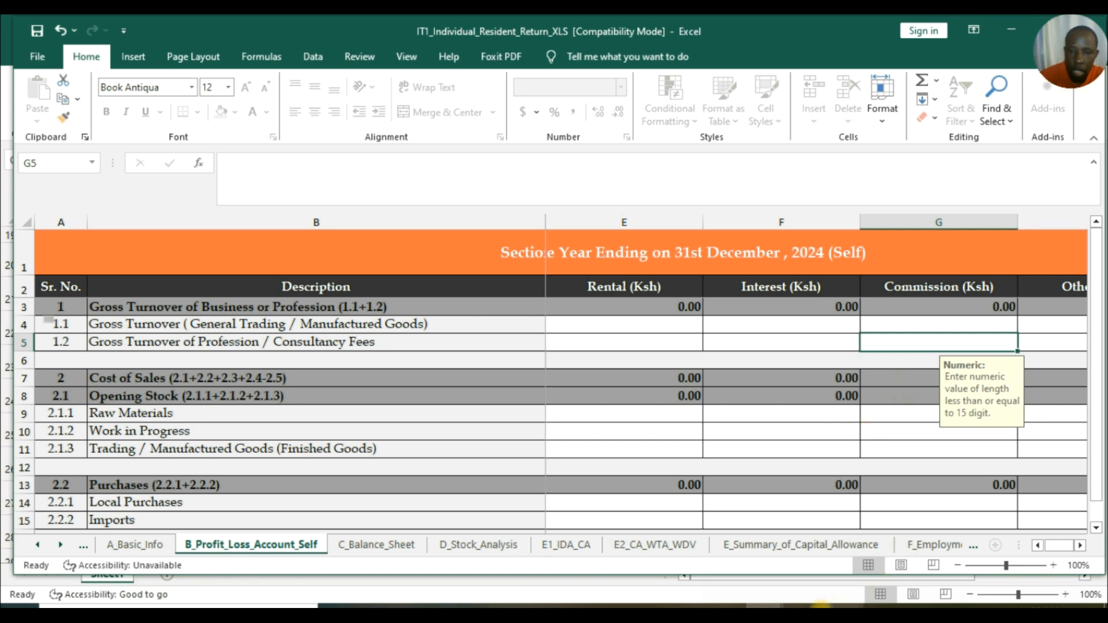
Check the KRA 2025 withheld total of 85737 in E24, then return to the IT1 return's B_Profit_Loss_Account_Self sheet.
click(712, 563)
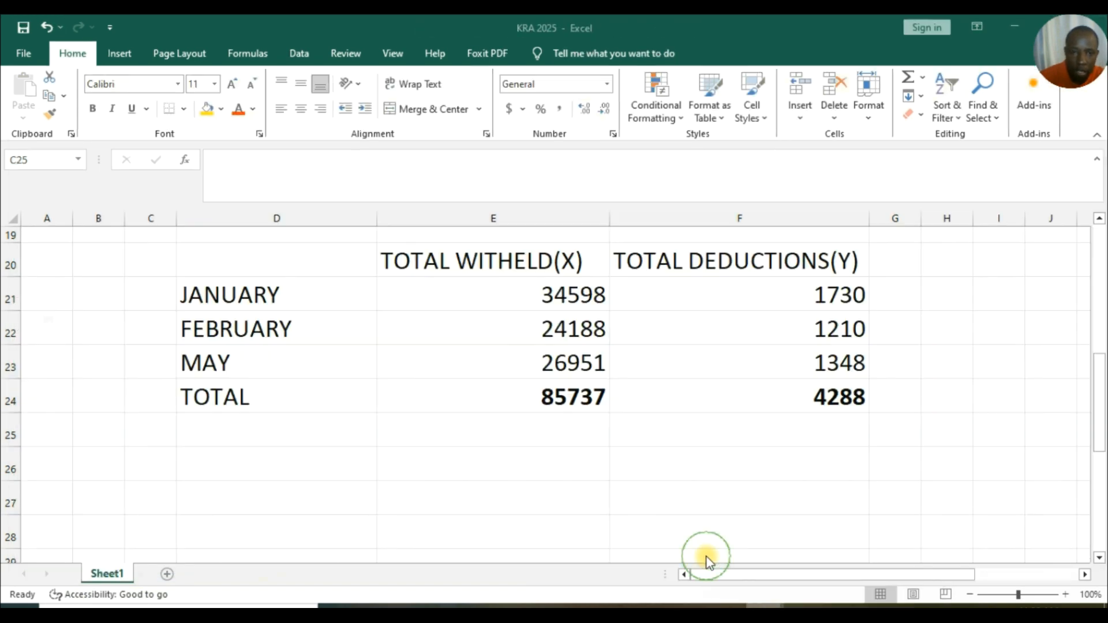
click(561, 372)
click(559, 398)
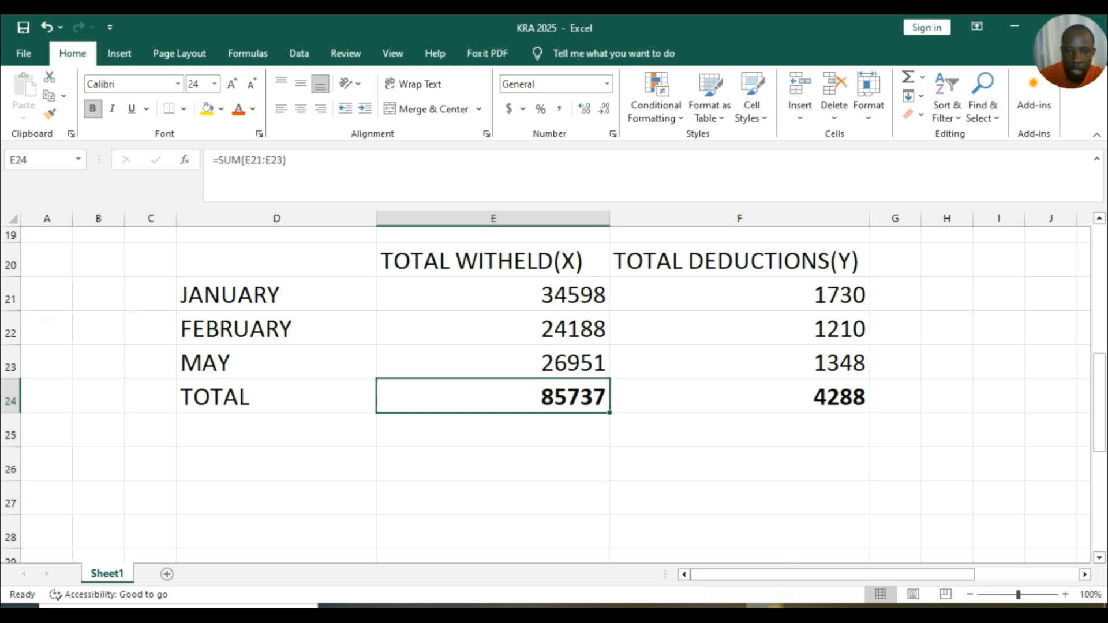
key(alt+Tab)
click(253, 544)
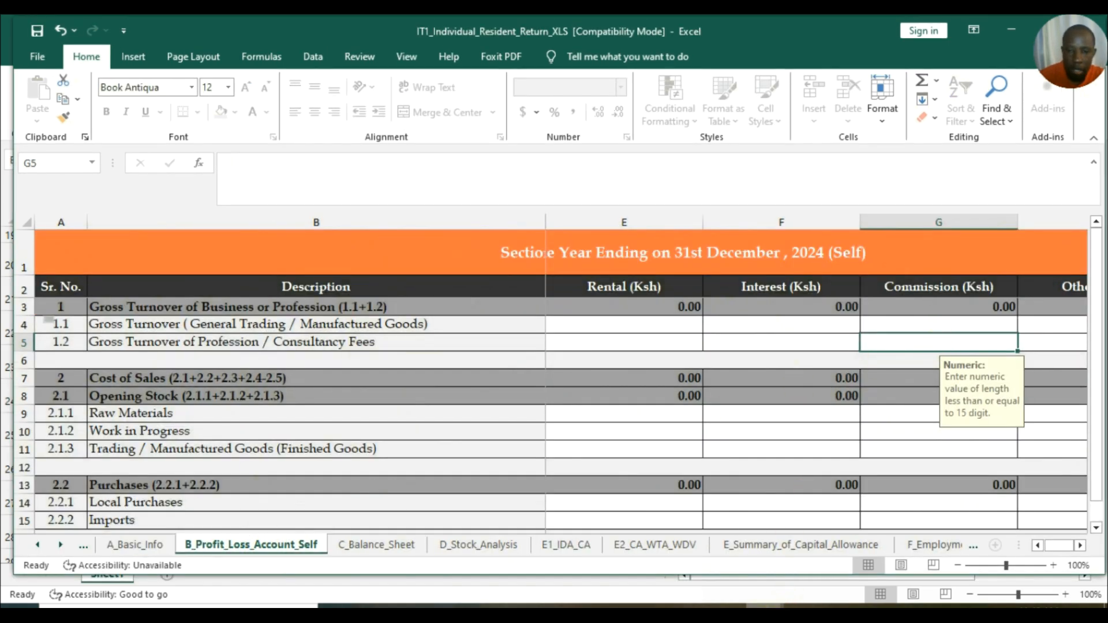
mouse_move(765, 613)
mouse_move(680, 569)
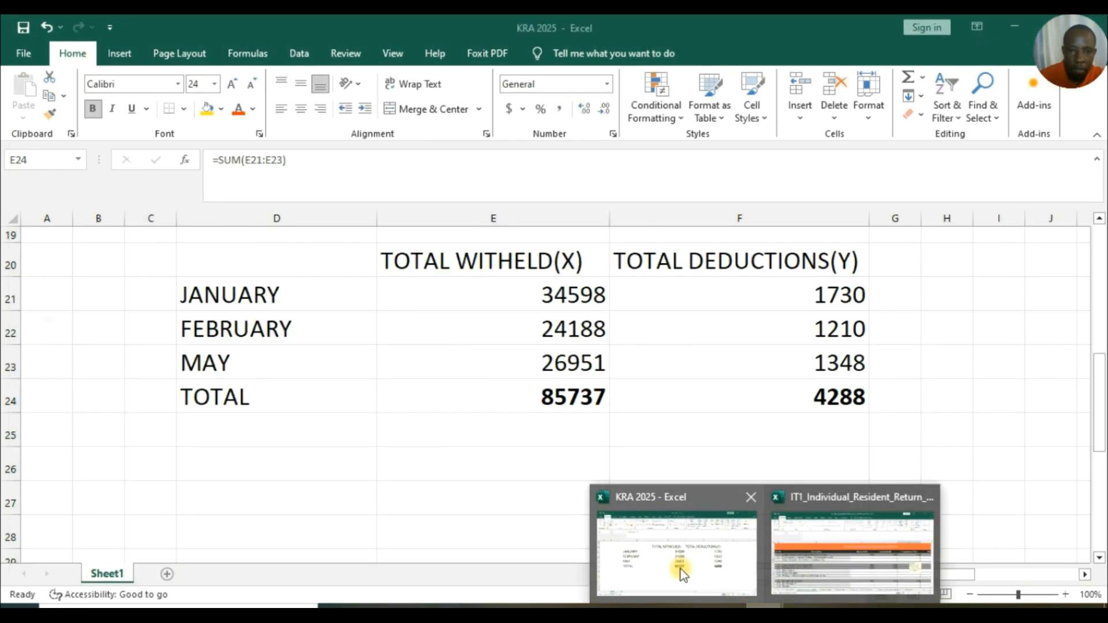
click(851, 553)
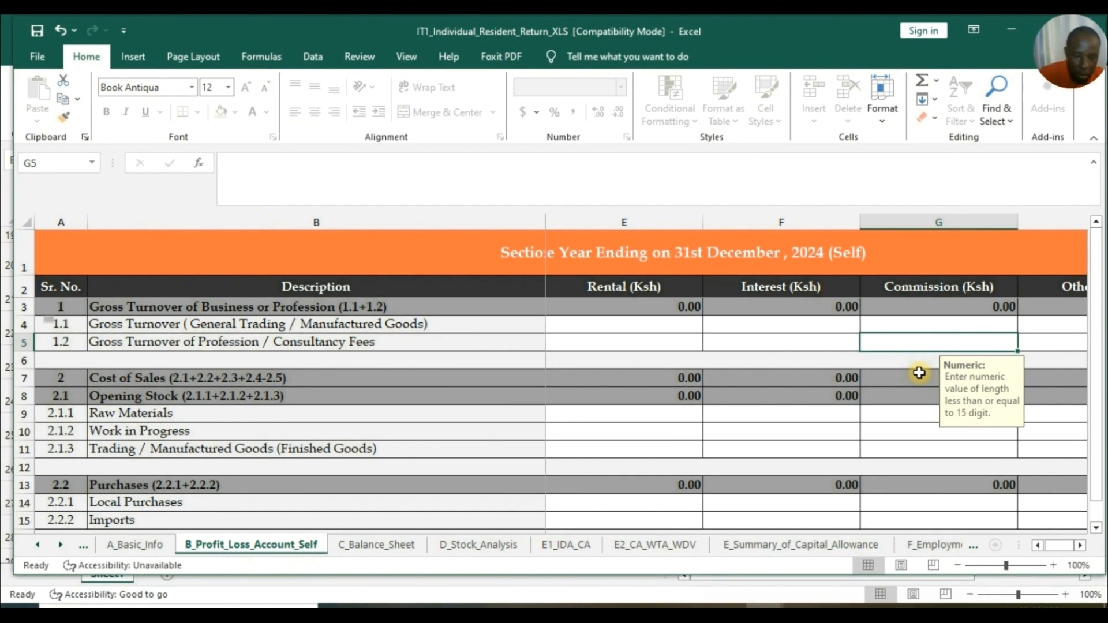
Enter 85737 as the commission consultancy income on the profit and loss sheet.
text(85737)
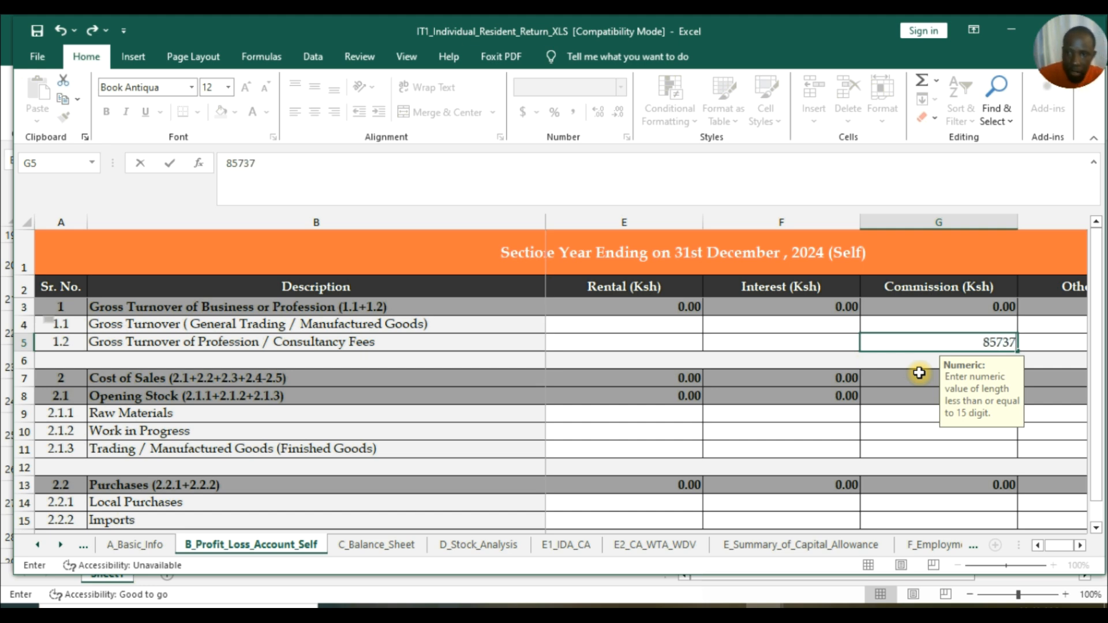
click(822, 343)
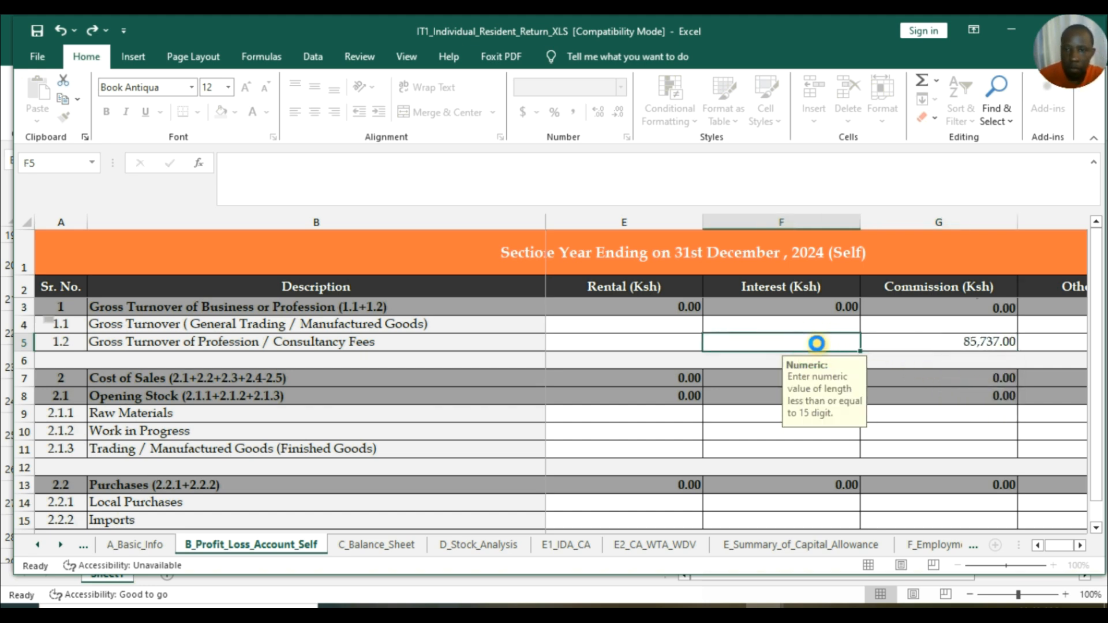
mouse_move(764, 606)
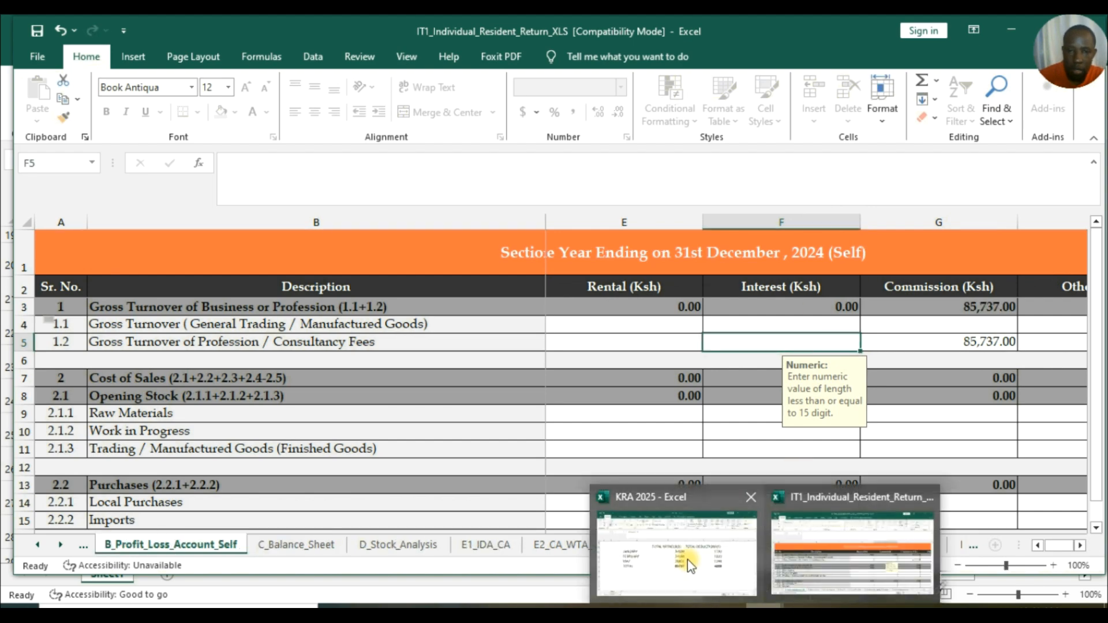
mouse_move(691, 566)
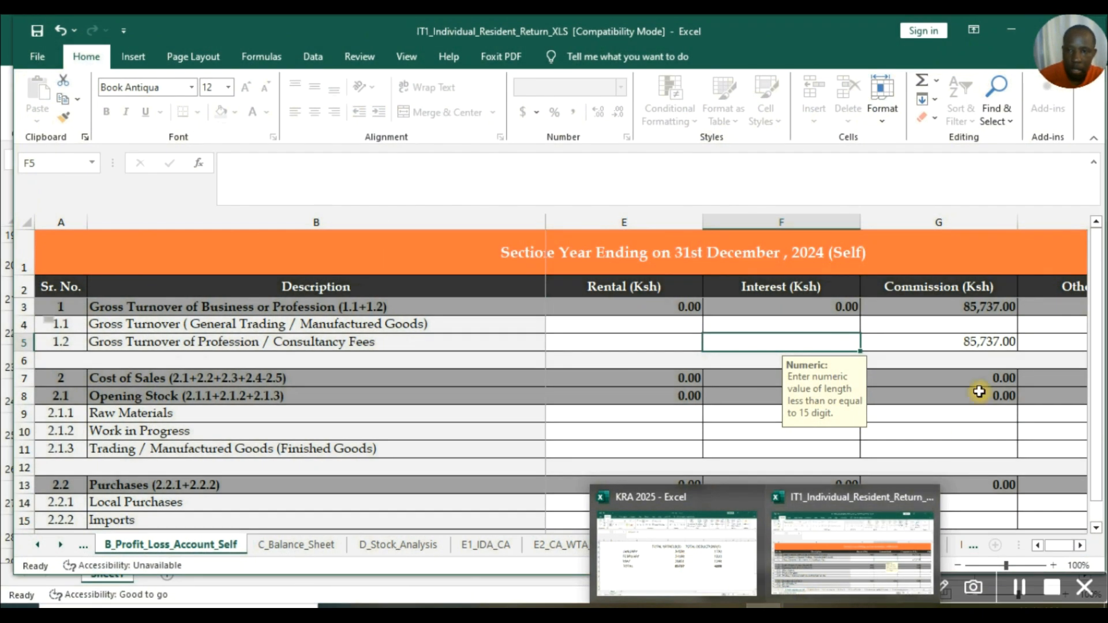
click(984, 374)
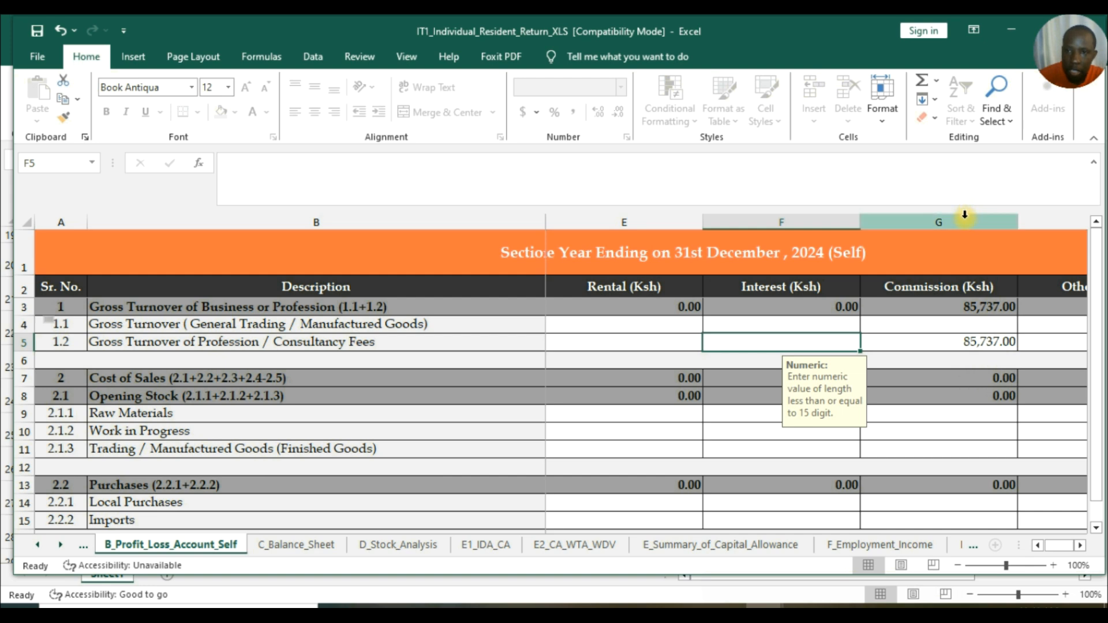
Scroll down to the Operating Expenses rows, from line 5.1 onward.
scroll(964, 237, down, 9)
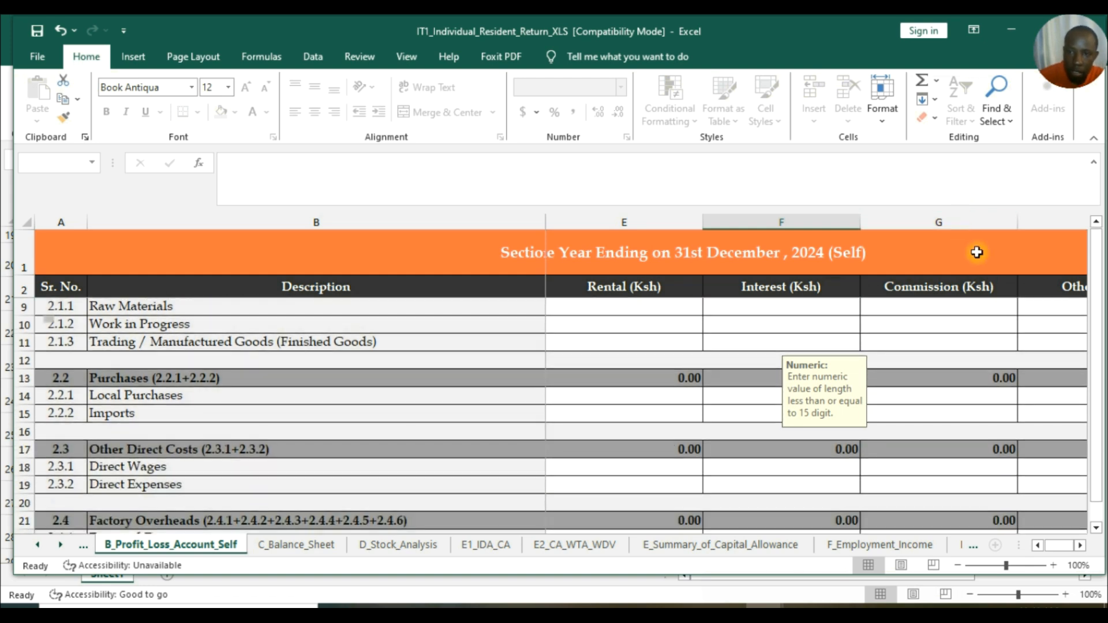
scroll(937, 313, down, 4)
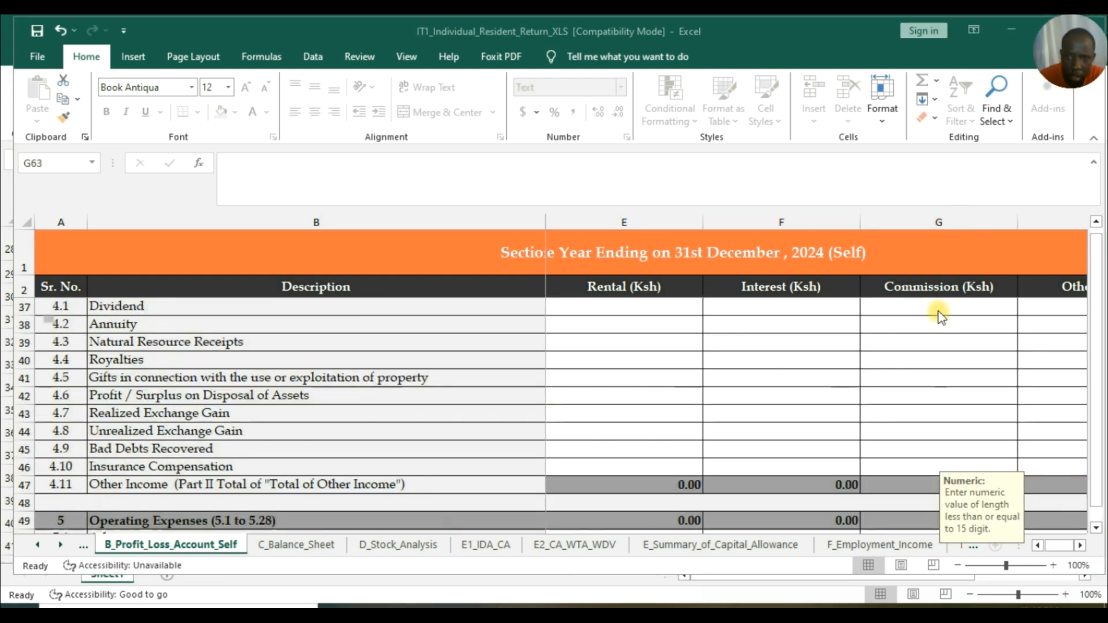
scroll(940, 314, down, 5)
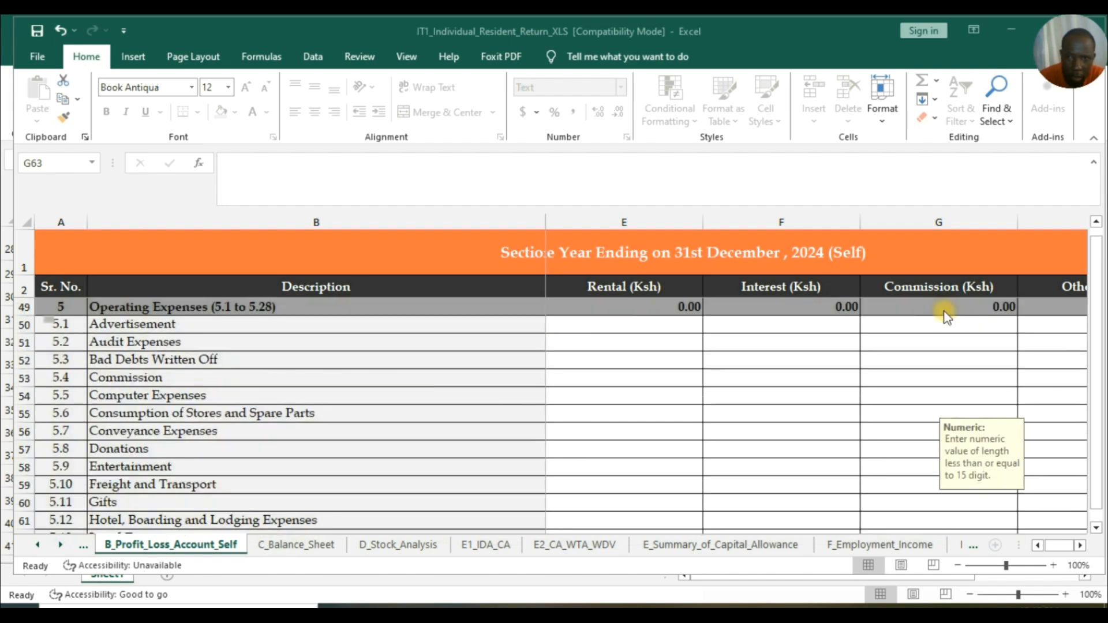
scroll(946, 316, up, 4)
scroll(946, 316, up, 2)
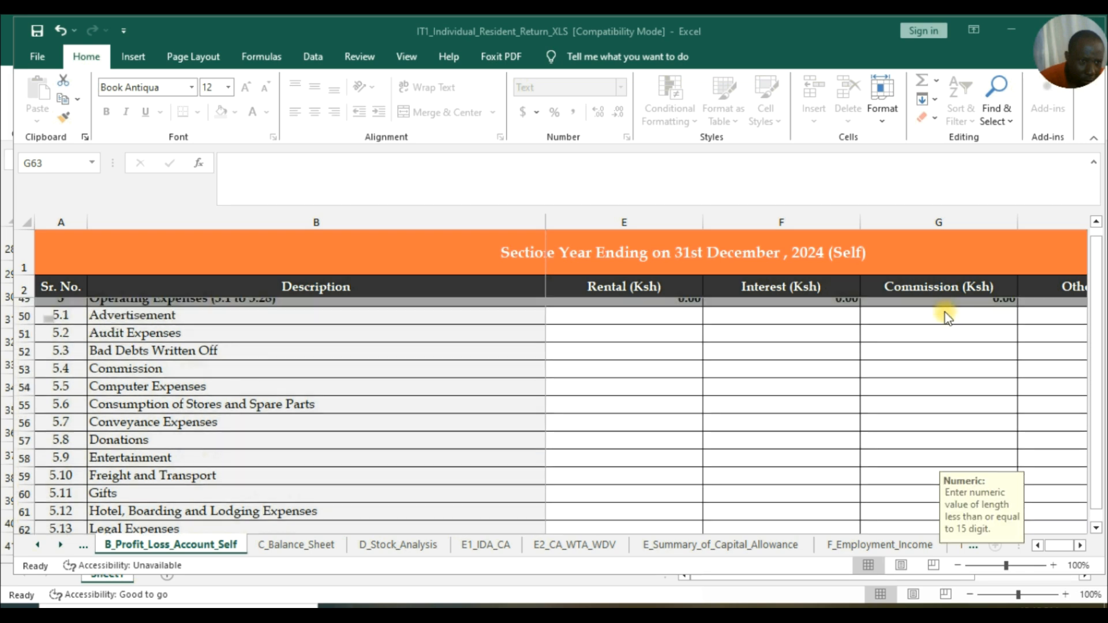
scroll(946, 316, down, 1)
scroll(946, 316, down, 2)
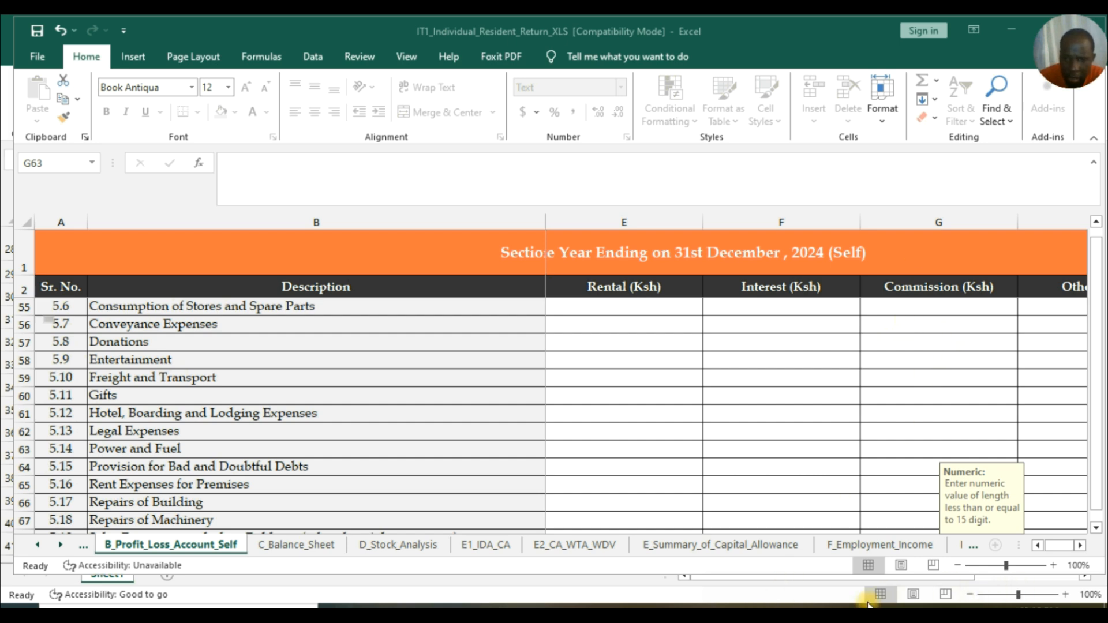
Enter 5000 for Power and Fuel in the Commission column (G63).
click(760, 610)
click(760, 610)
click(760, 610)
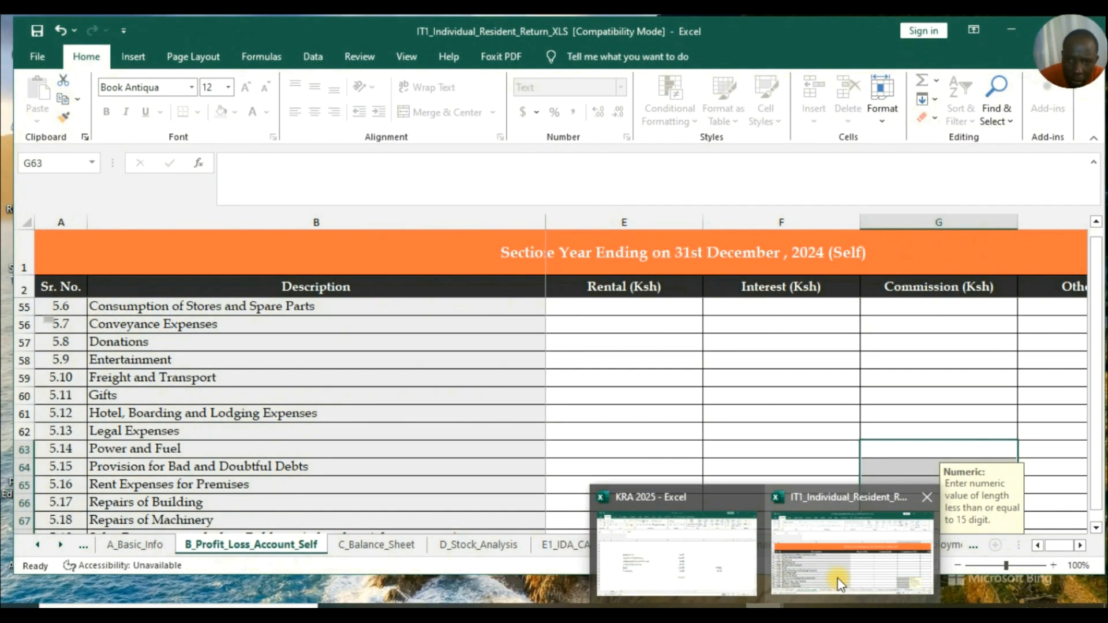
scroll(141, 356, up, 3)
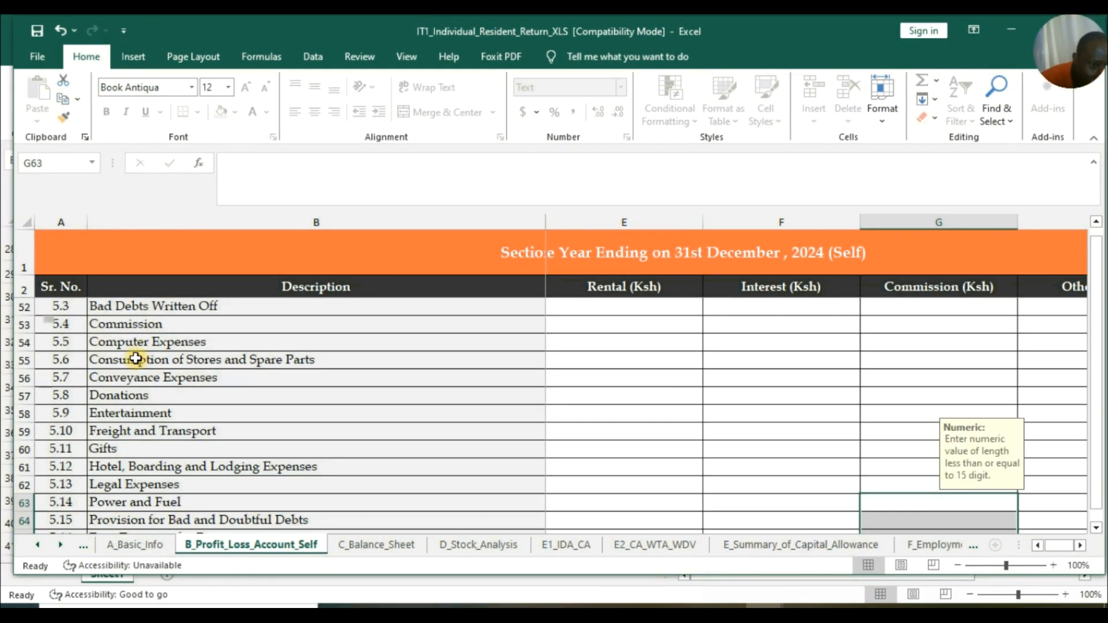
scroll(135, 358, down, 3)
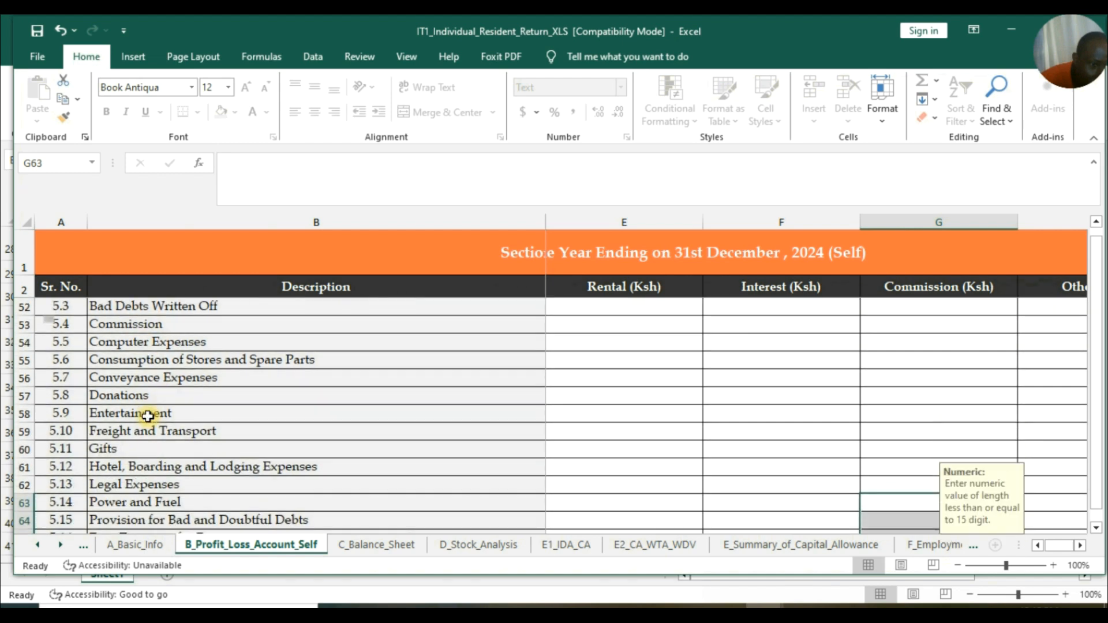
scroll(148, 417, down, 1)
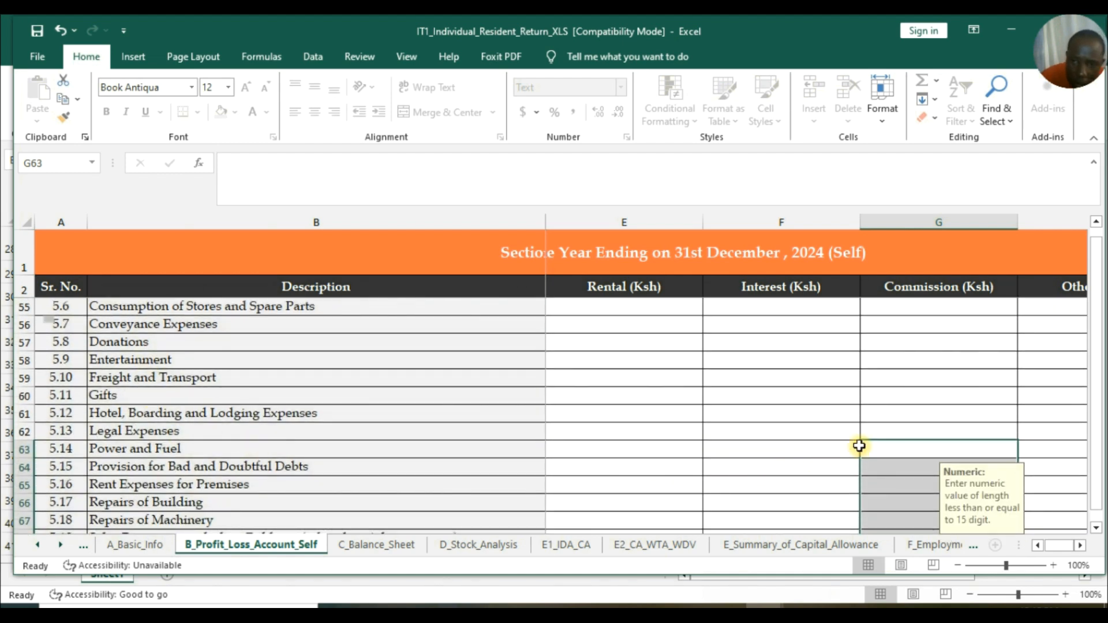
click(881, 446)
text(5000)
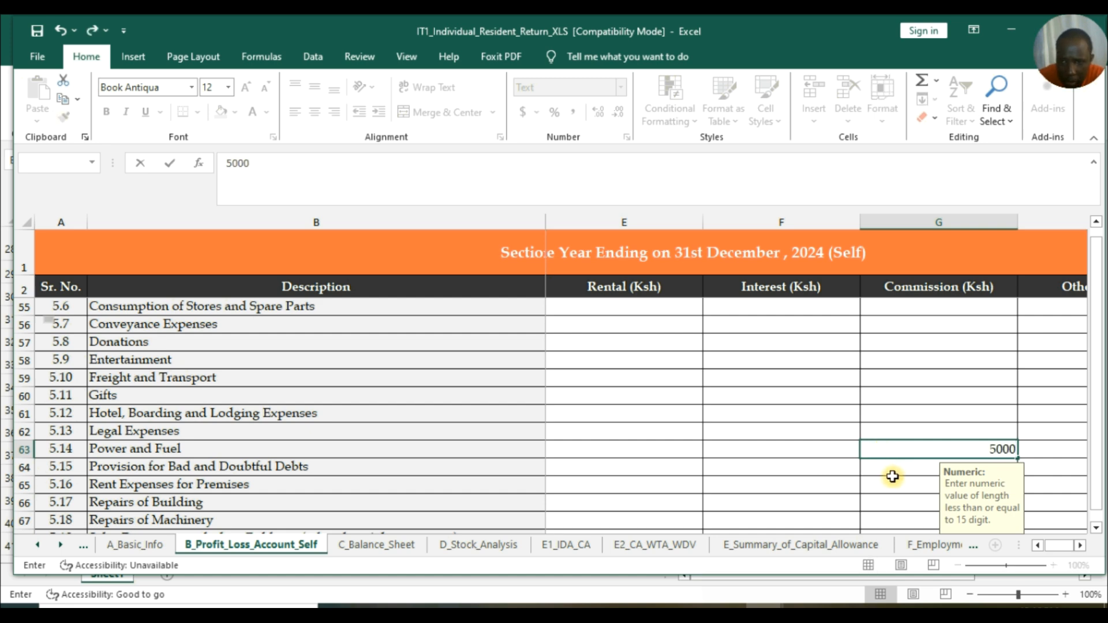
key(Return)
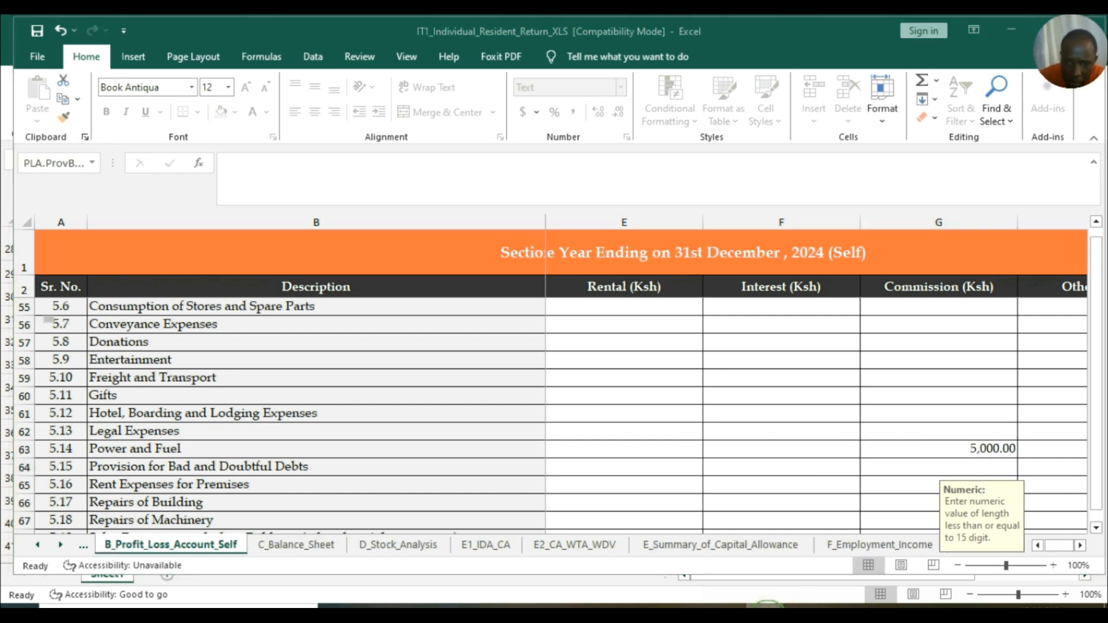
Enter 10,000 for Repairs of Machinery (G67), cross-checking figures in the KRA 2025 workbook.
click(708, 559)
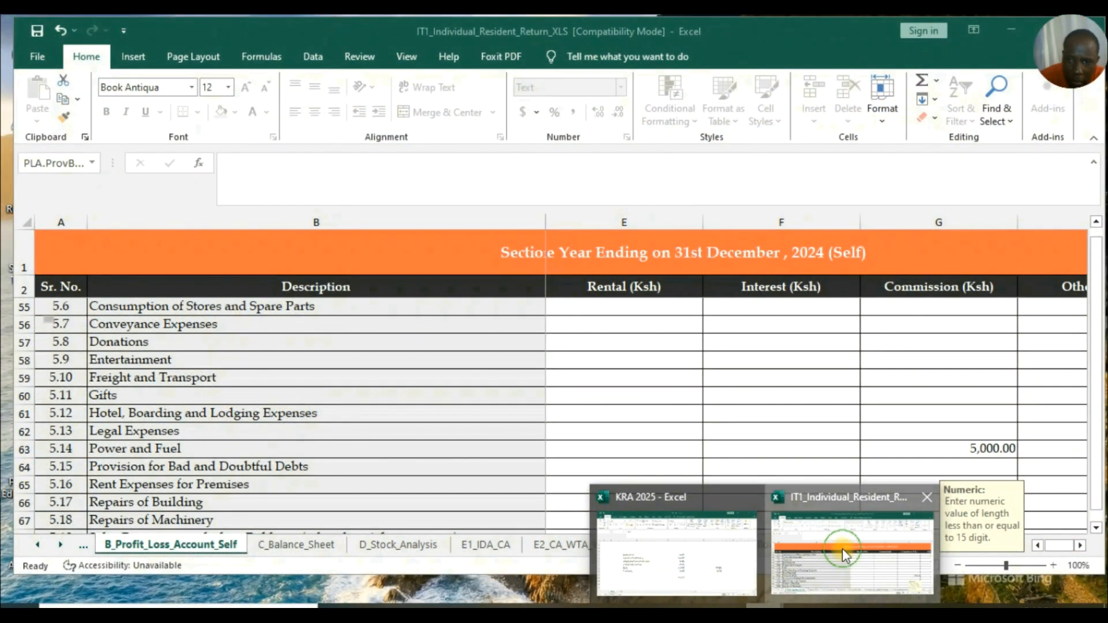
click(842, 548)
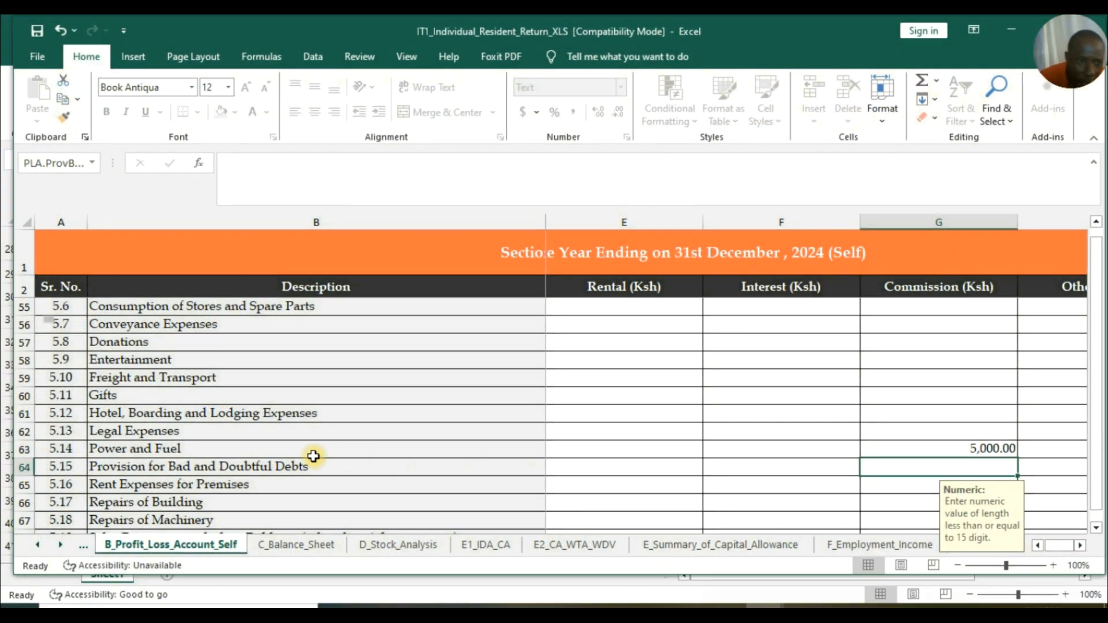
scroll(139, 438, down, 2)
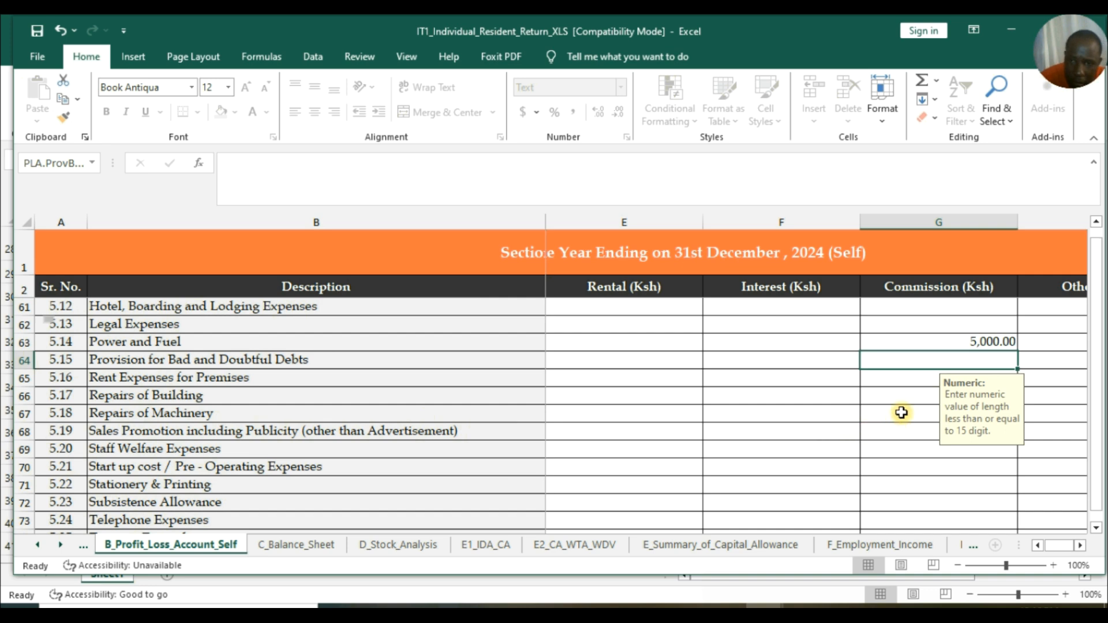
click(901, 413)
text(10000)
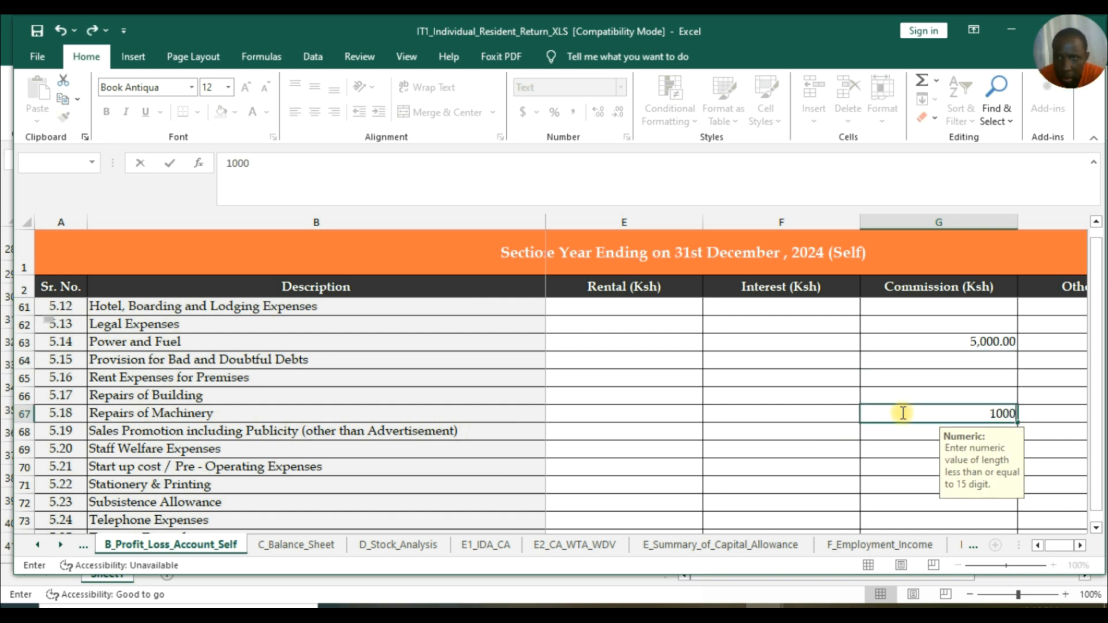
text(,000)
click(903, 446)
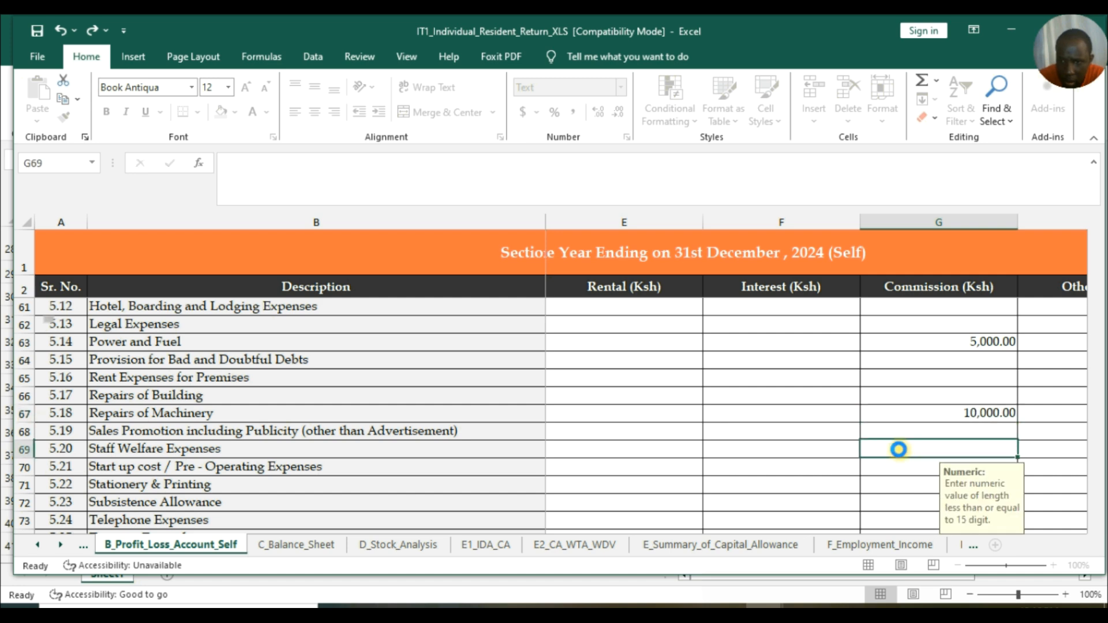
mouse_move(770, 606)
click(701, 560)
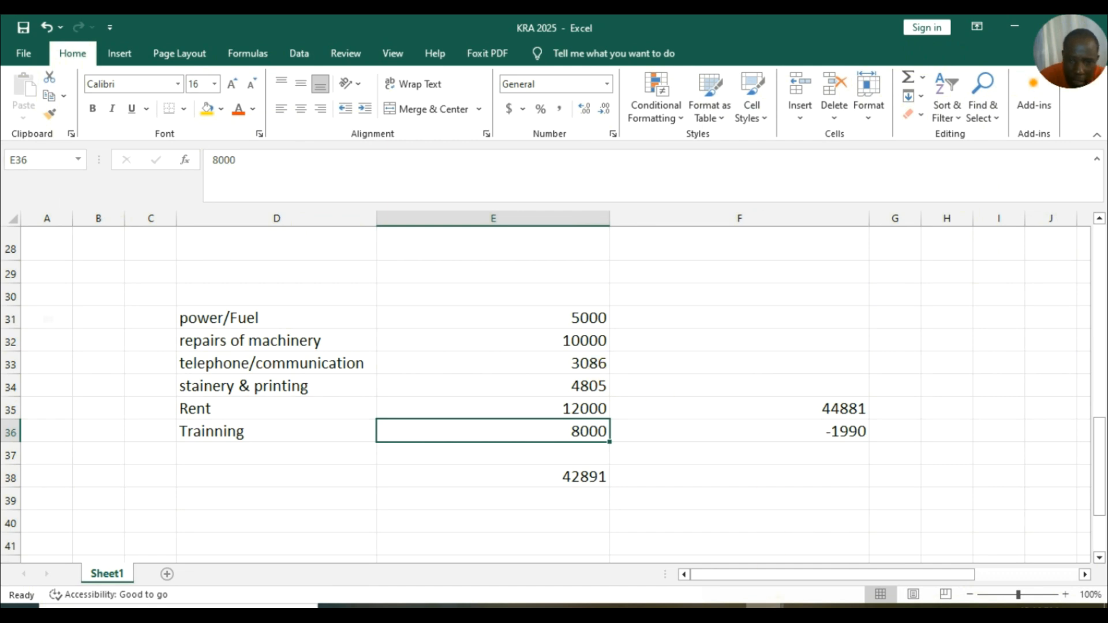
mouse_move(770, 606)
click(865, 537)
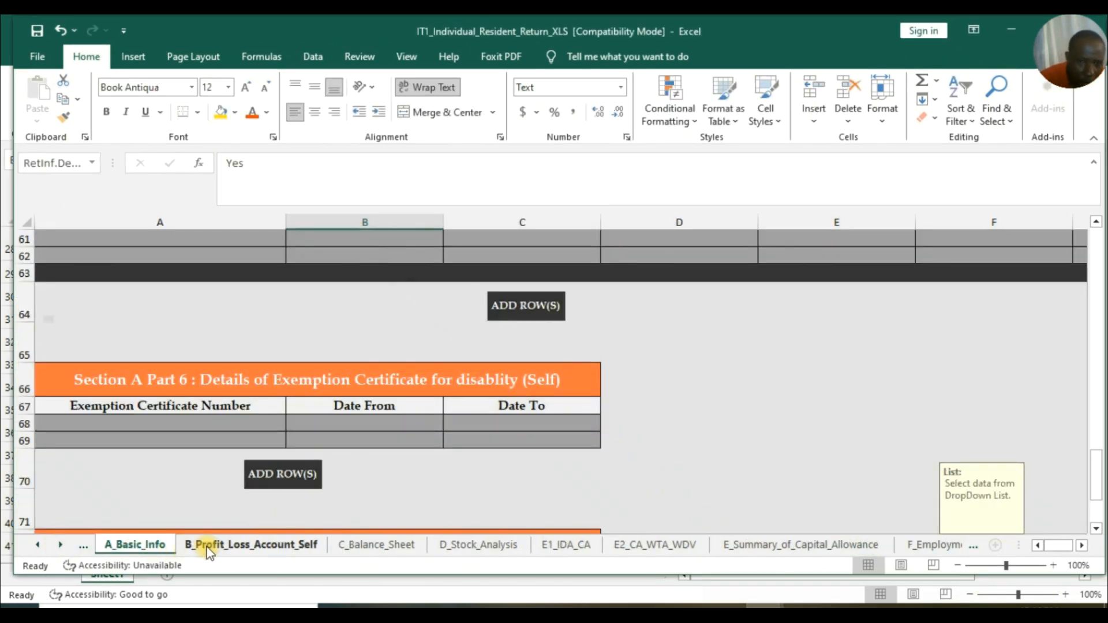
click(207, 545)
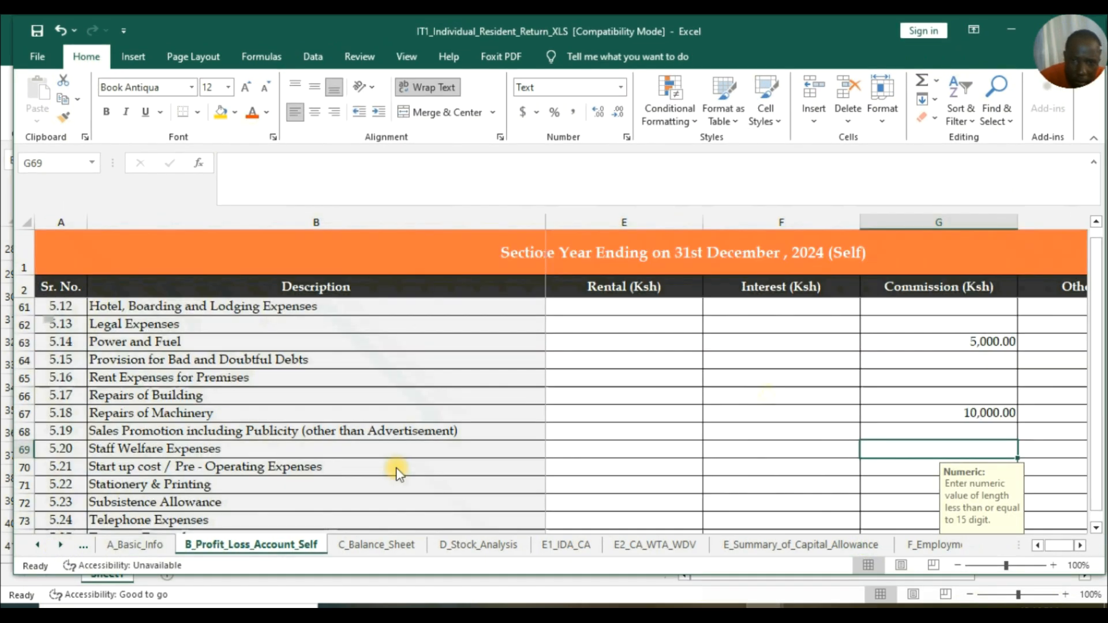
Type 4805 for Stationery & Printing under Commission, checking the figure against the KRA 2025 workbook.
scroll(146, 370, down, 1)
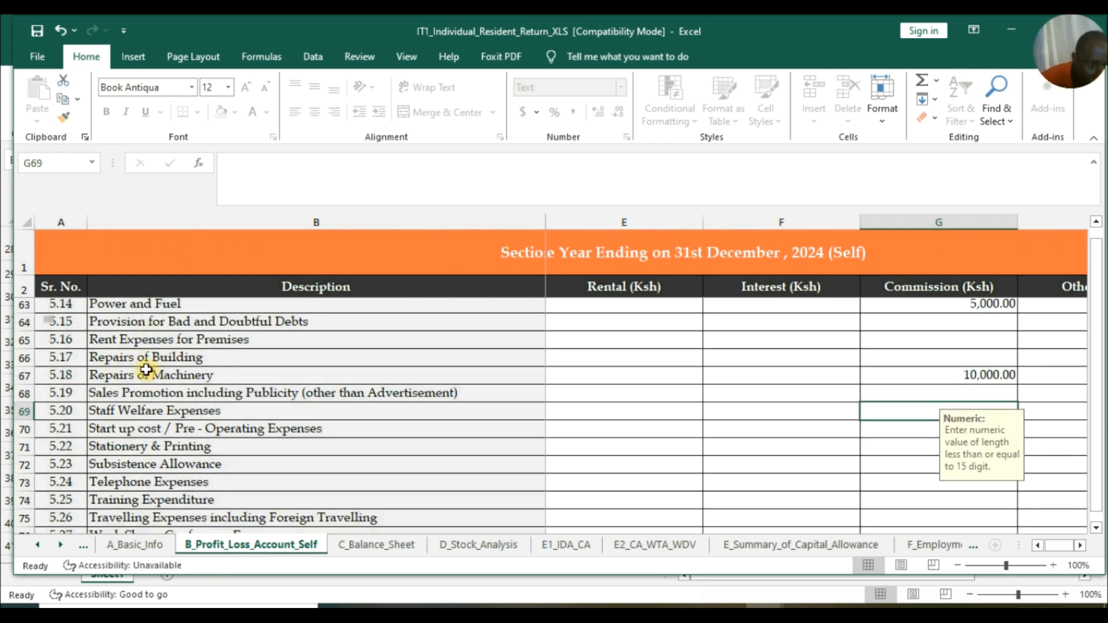
scroll(146, 370, down, 1)
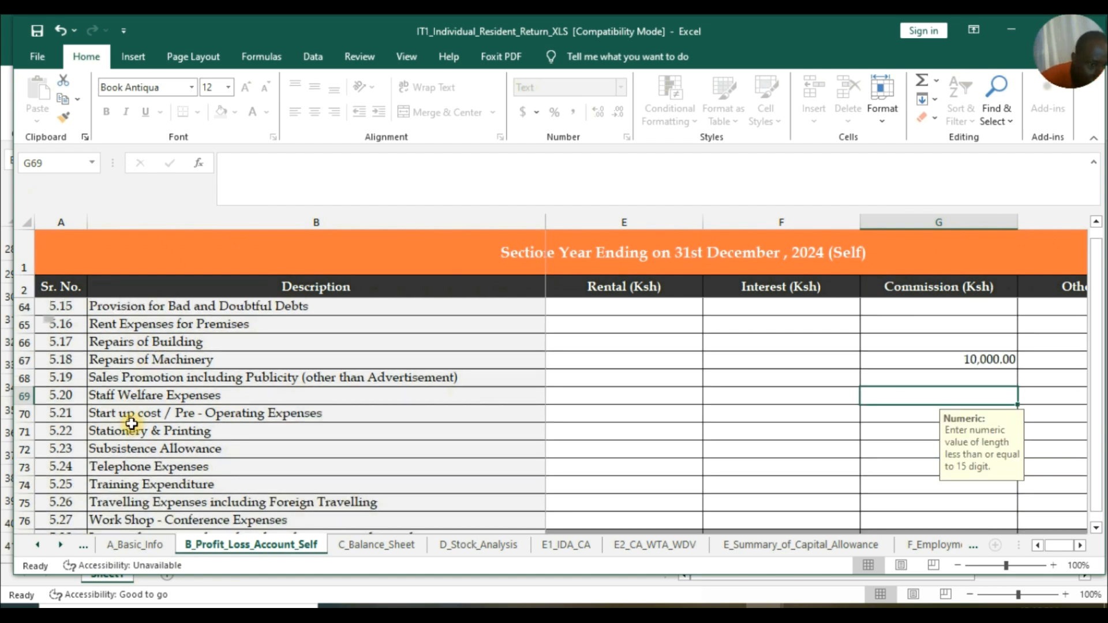
click(899, 467)
text(3086)
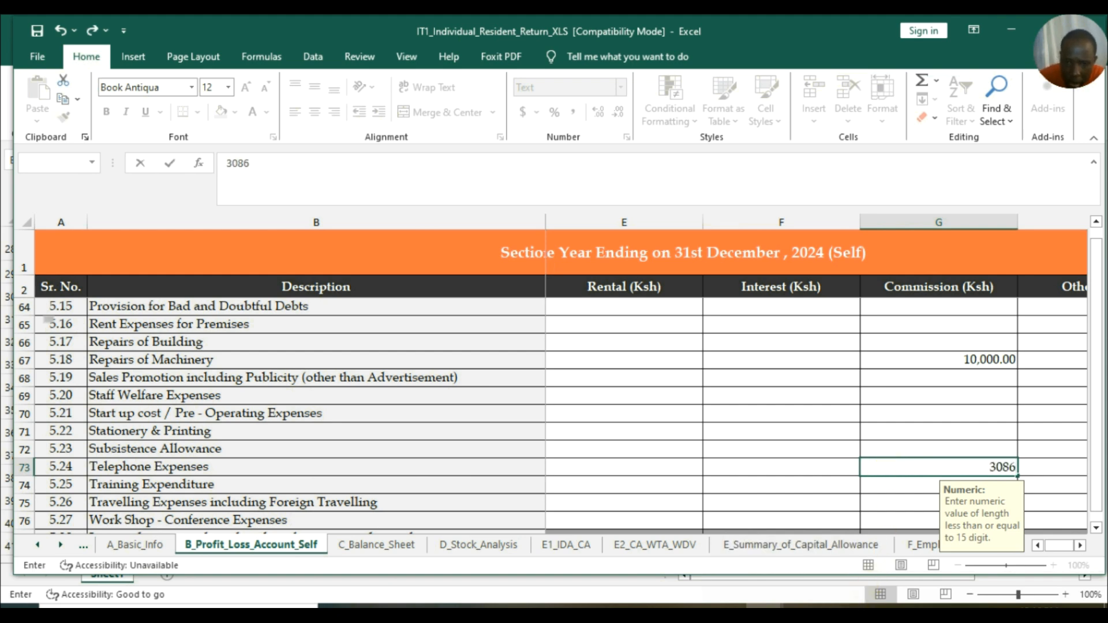
click(693, 519)
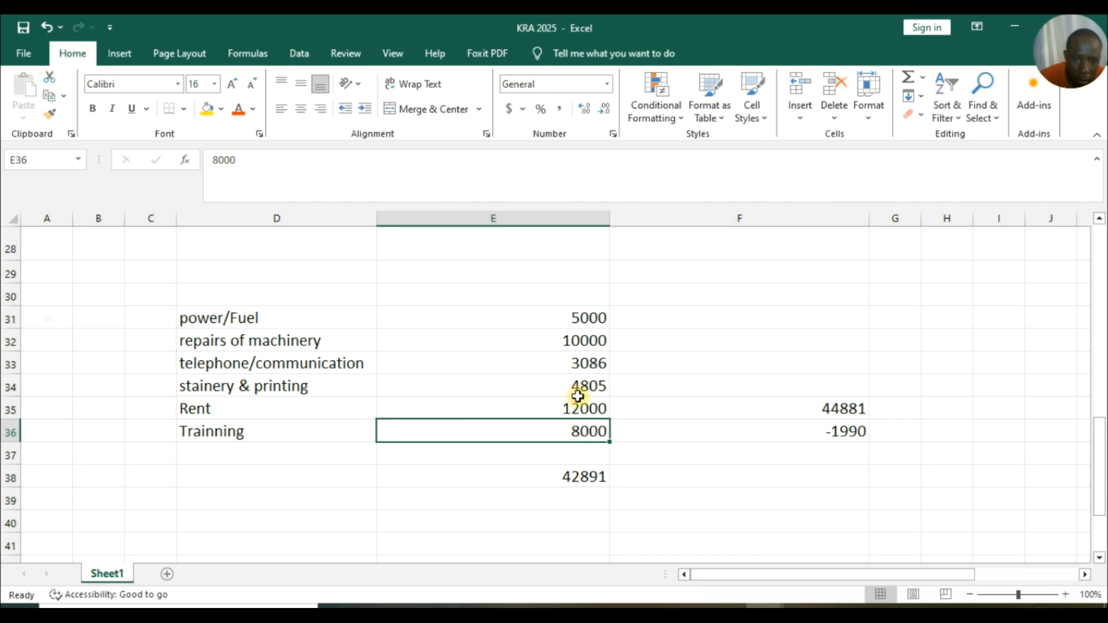
mouse_move(766, 616)
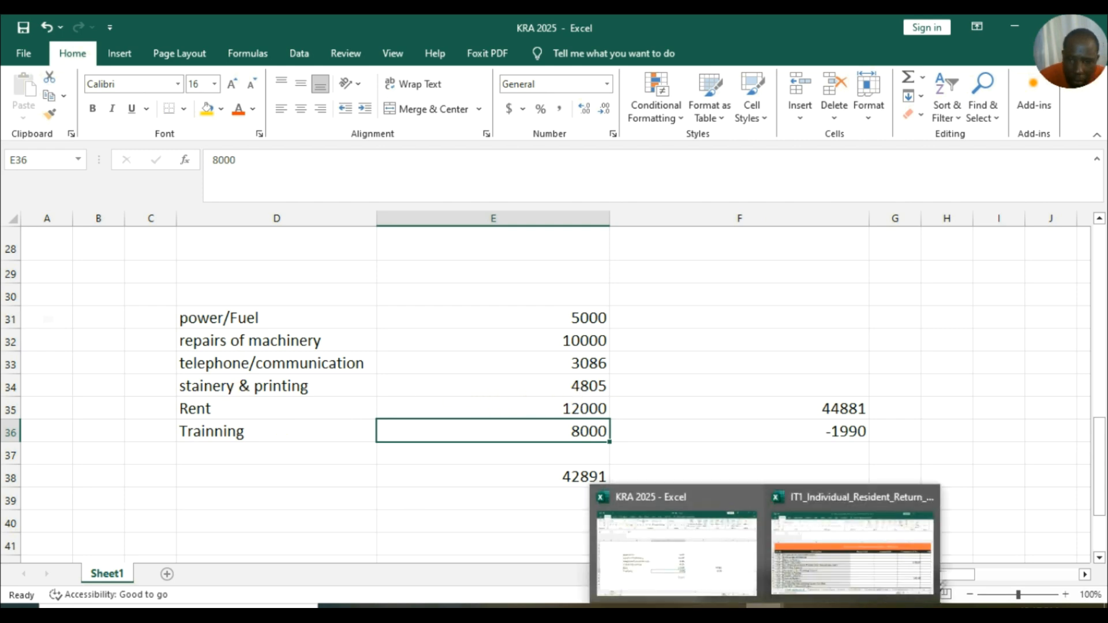
click(883, 538)
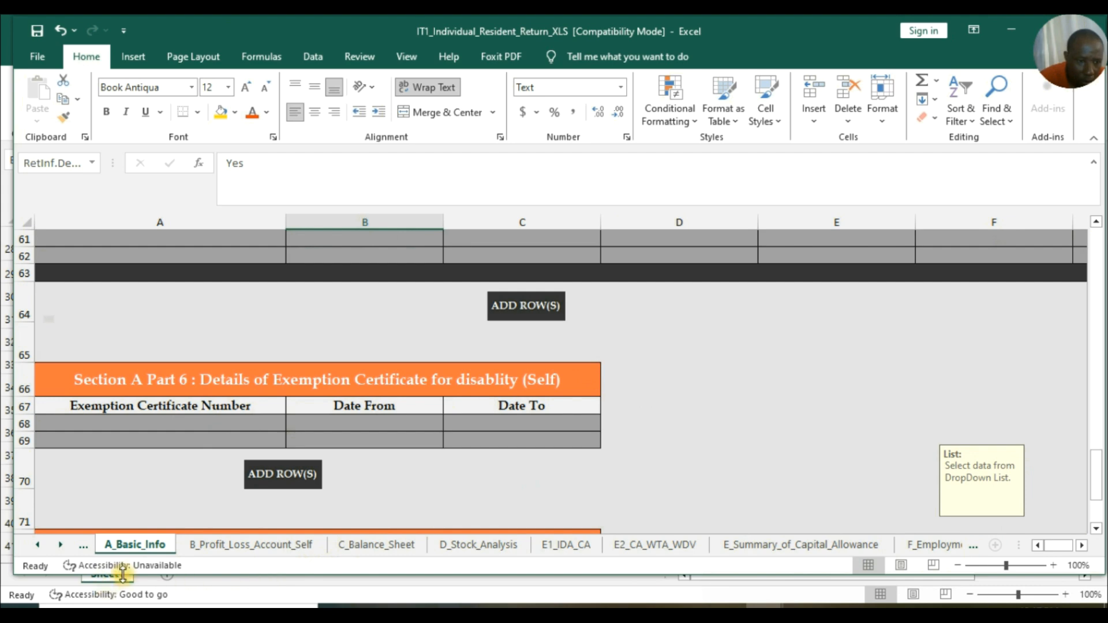
click(243, 544)
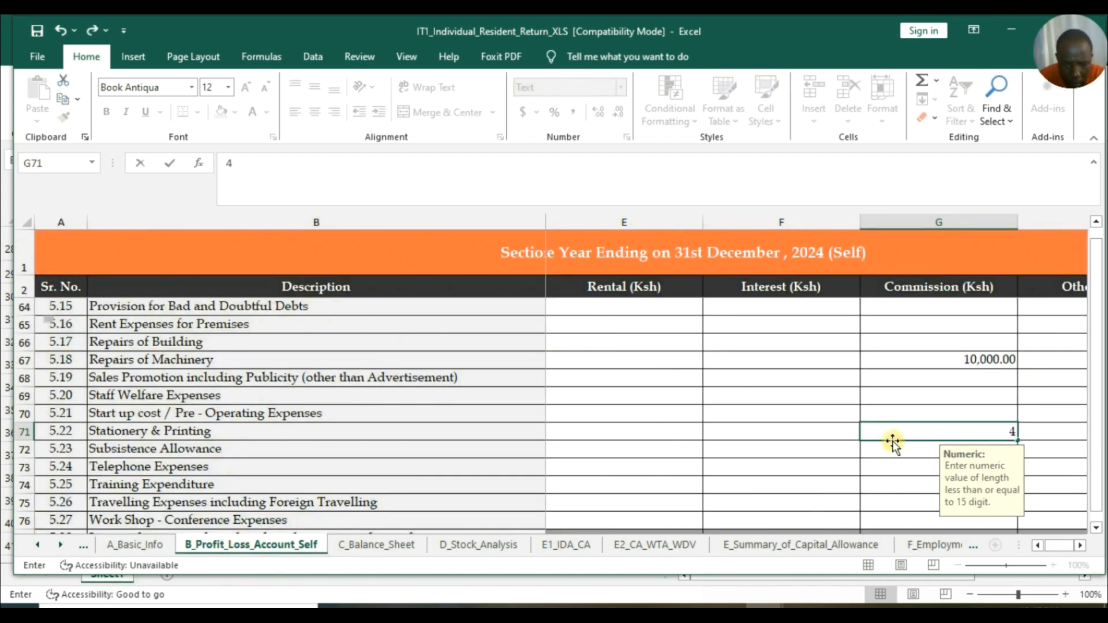
text(805)
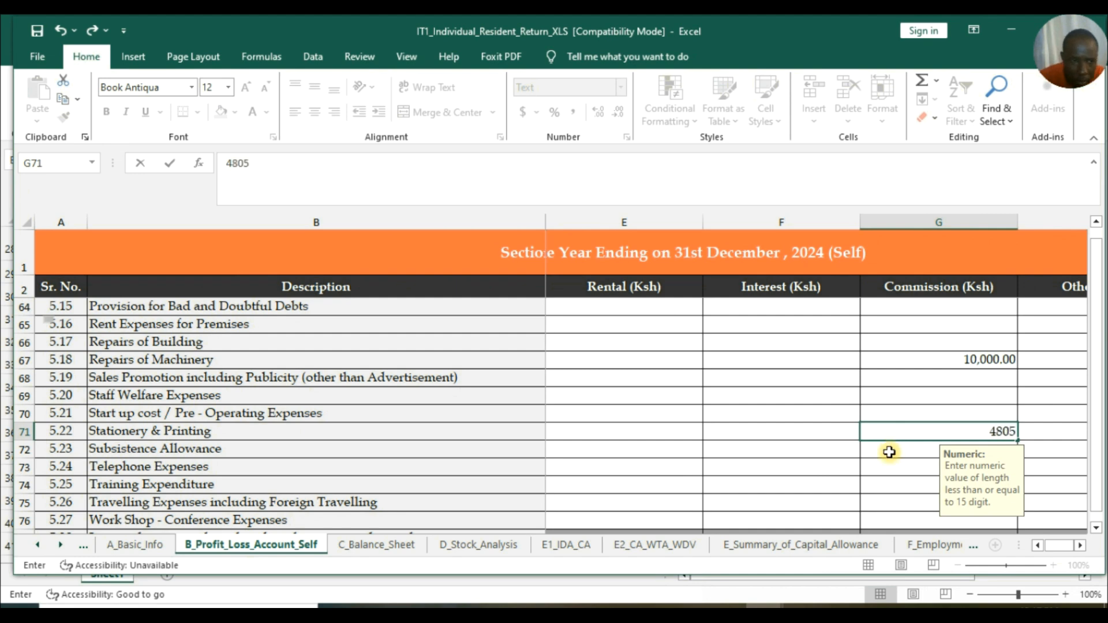
mouse_move(771, 612)
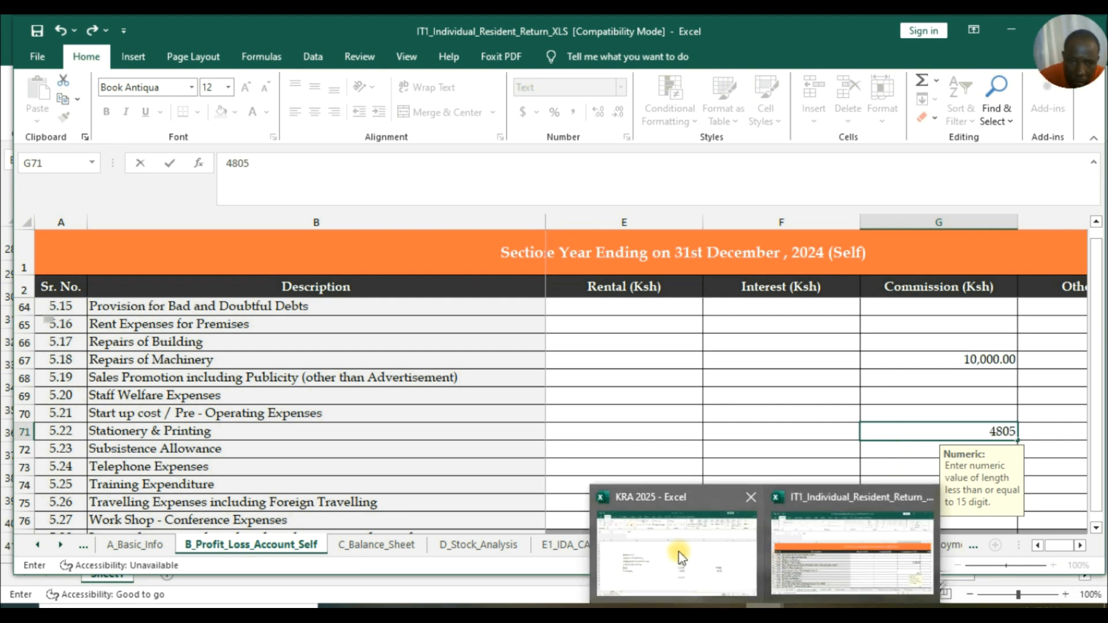
mouse_move(678, 552)
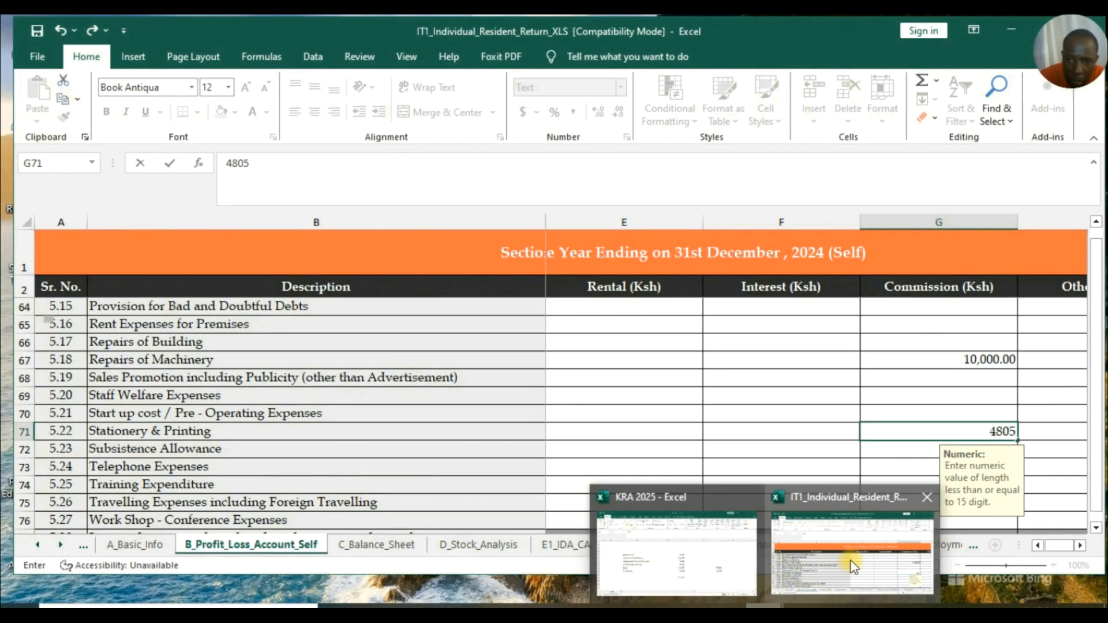
click(786, 563)
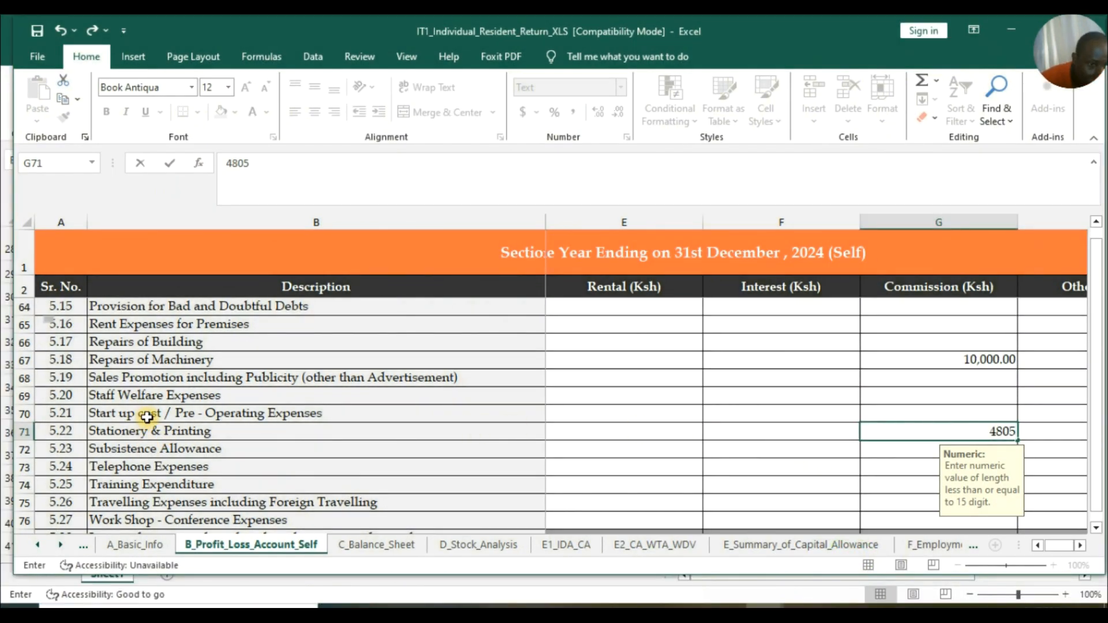
Commit the 4,805 stationery figure and enter 12000 for Rent Expenses (G65).
scroll(147, 416, down, 1)
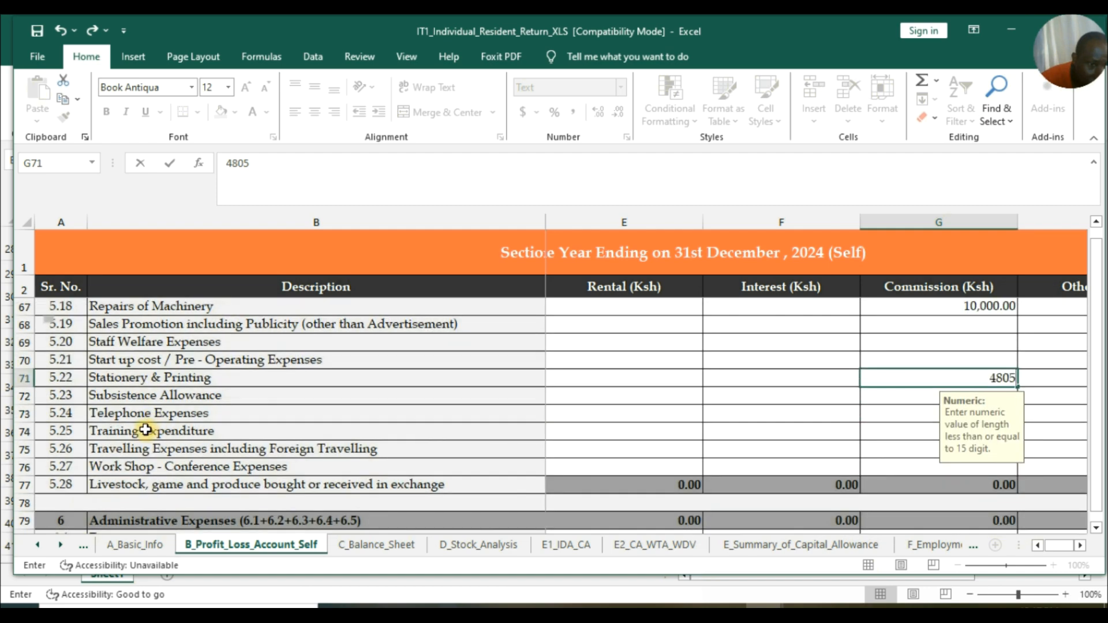
scroll(148, 430, up, 2)
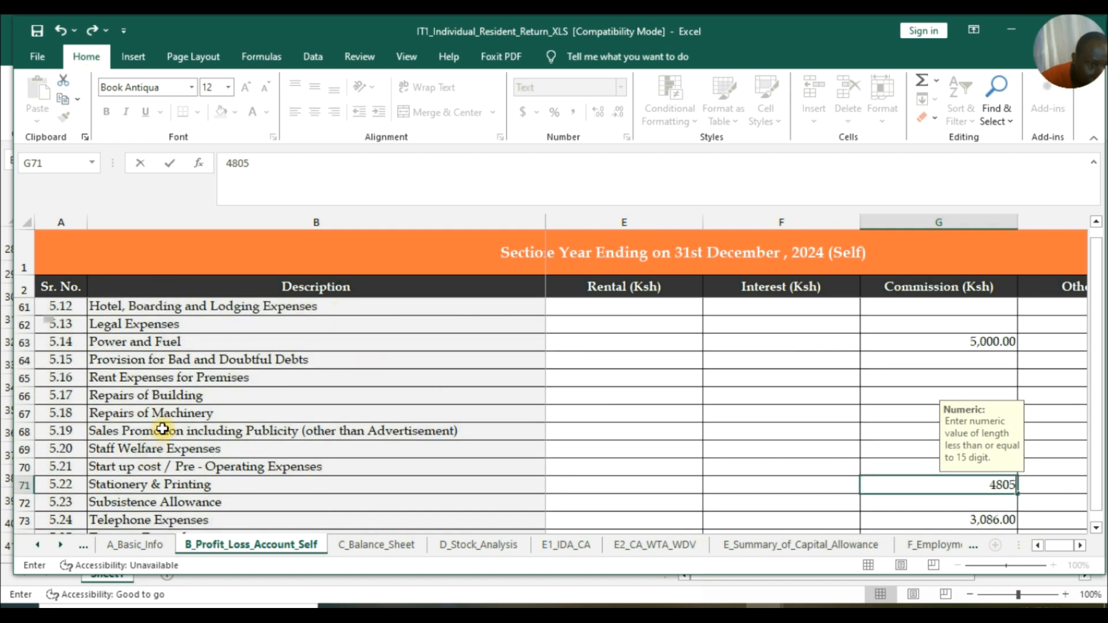
scroll(162, 429, up, 1)
scroll(162, 429, up, 1)
scroll(161, 425, down, 2)
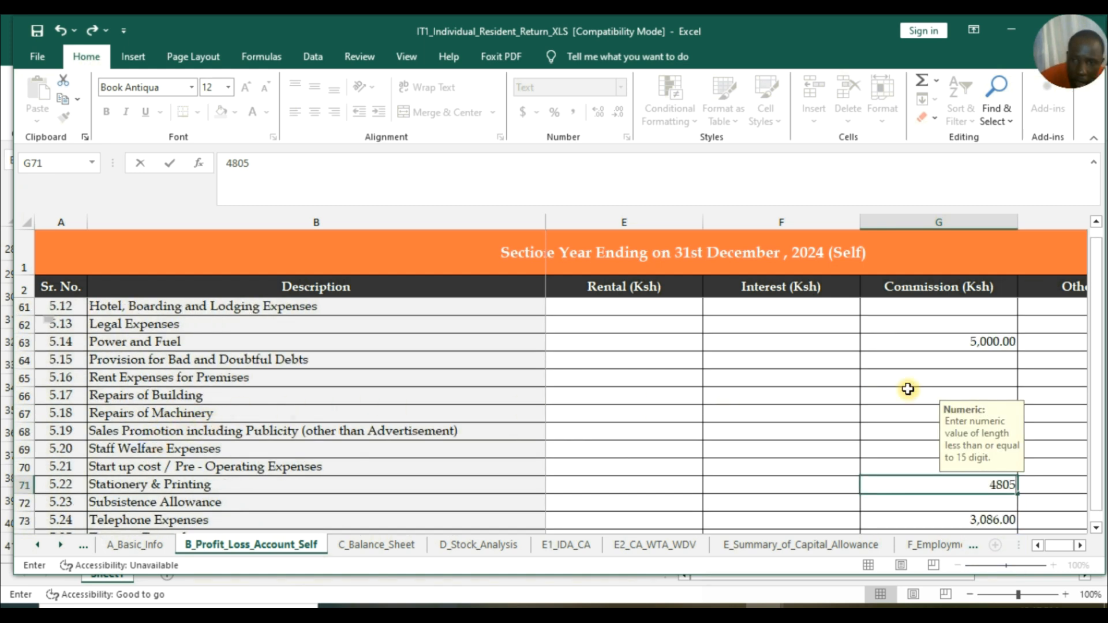
click(927, 380)
text(12000)
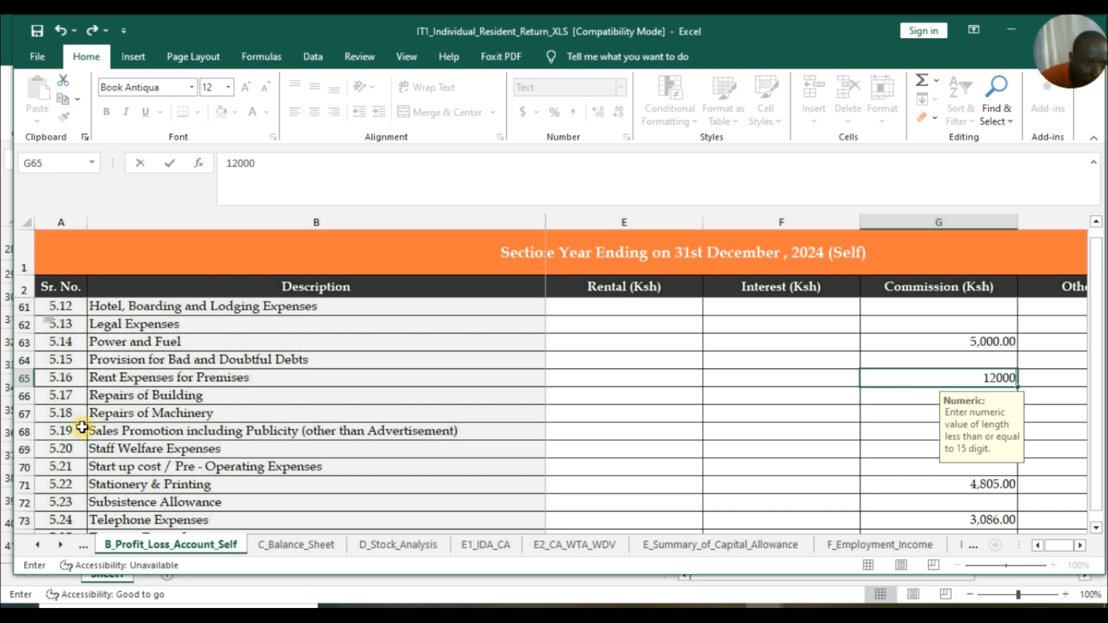
Enter 8,000 for Training Expenditure (G74) and check the expenses against the KRA 2025 workbook.
scroll(152, 462, down, 1)
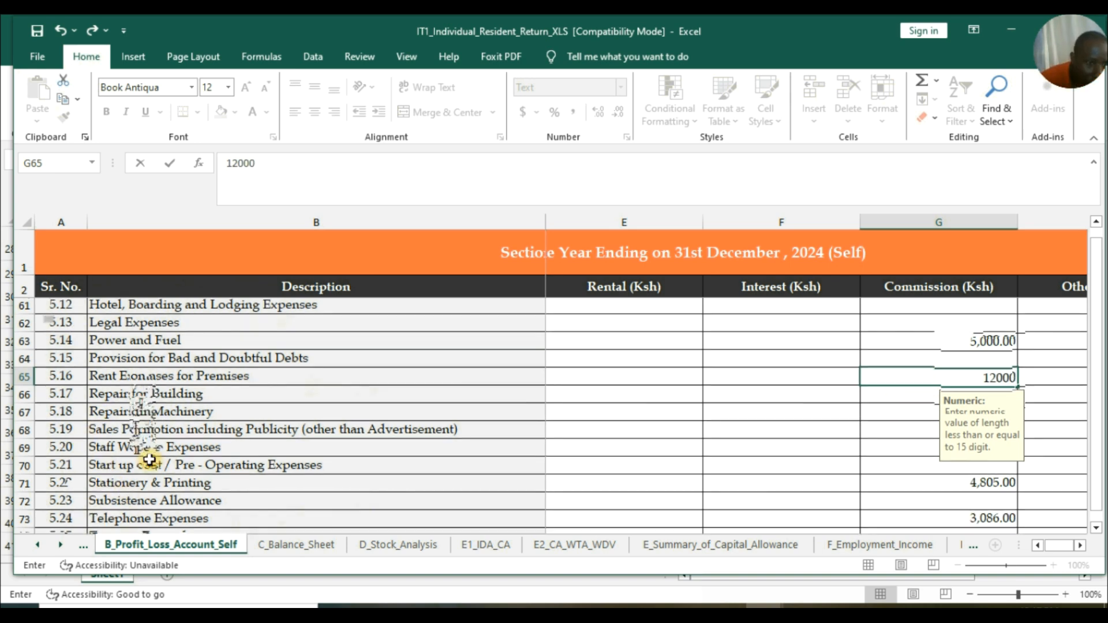
scroll(148, 456, down, 1)
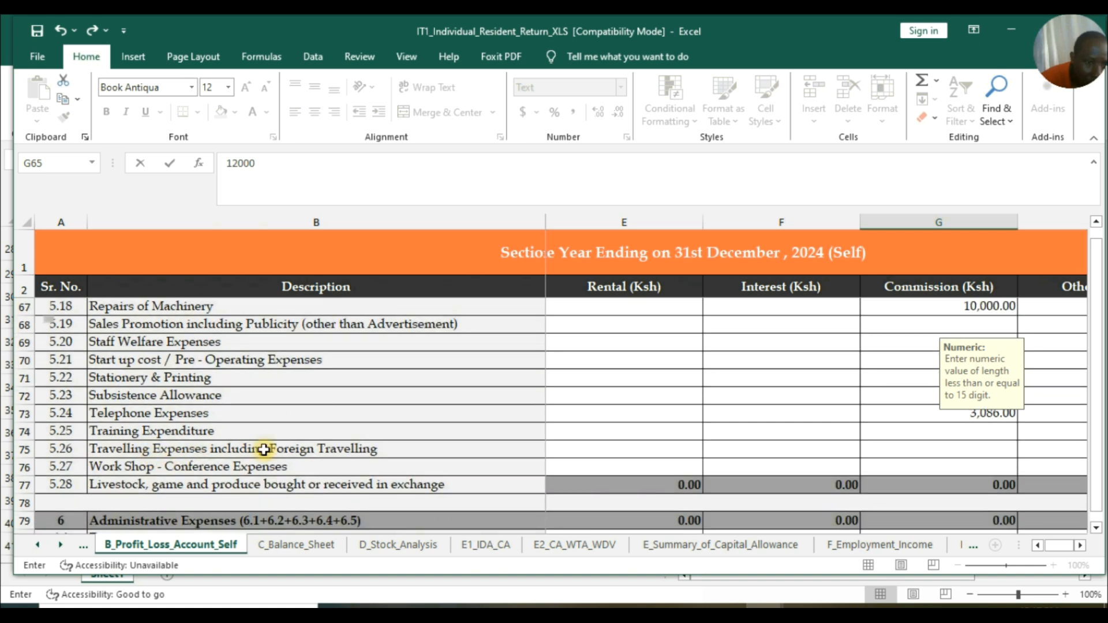
click(901, 431)
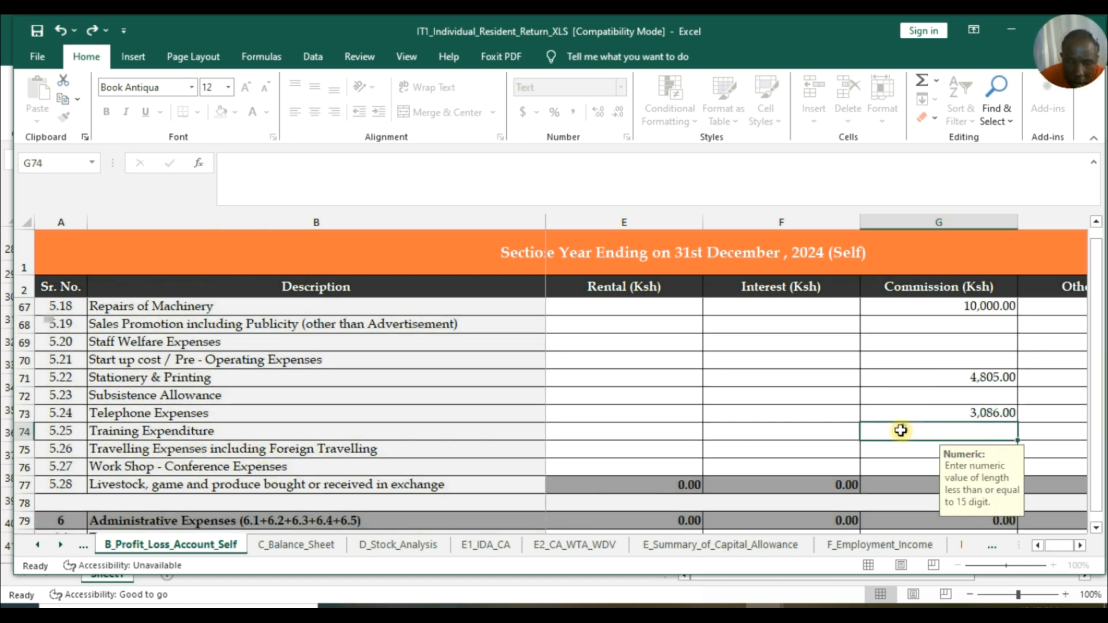
text(8,000)
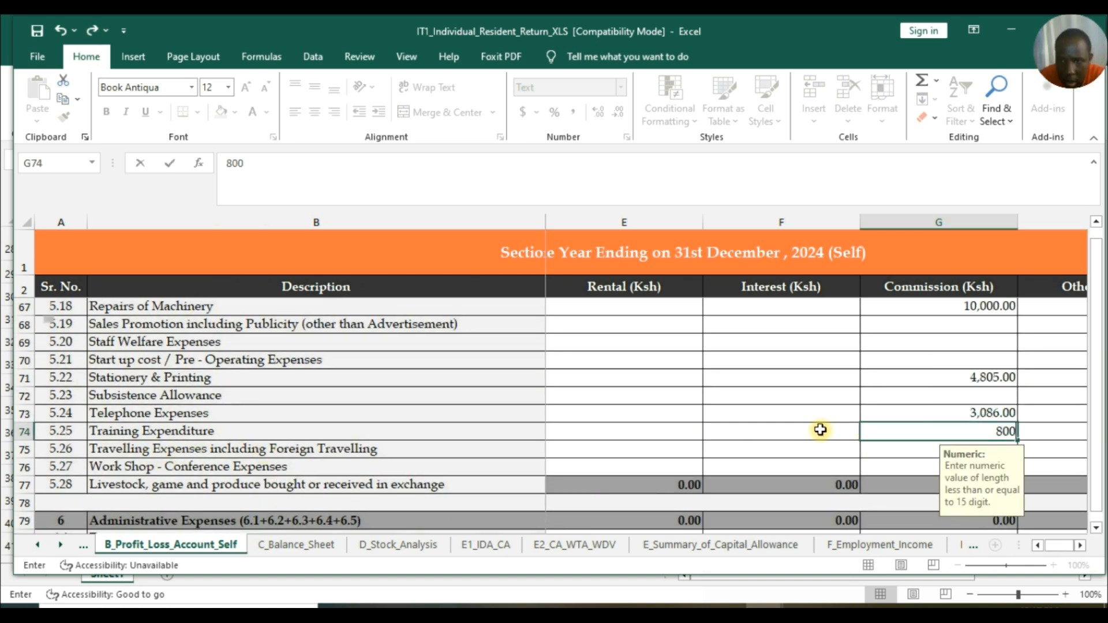
click(790, 413)
scroll(794, 410, down, 2)
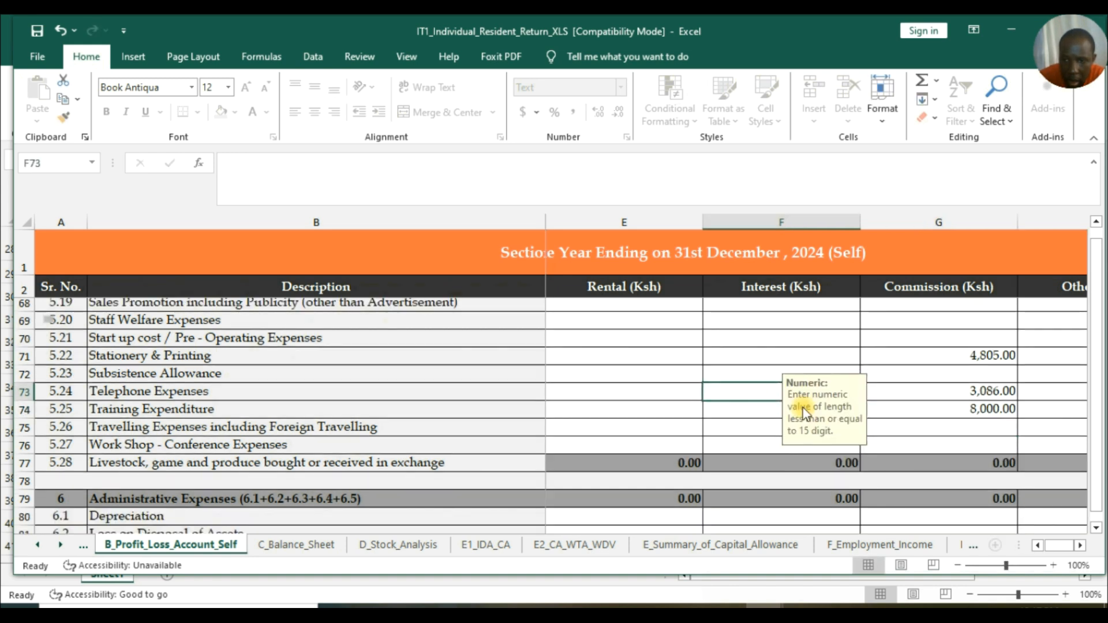
scroll(802, 407, down, 1)
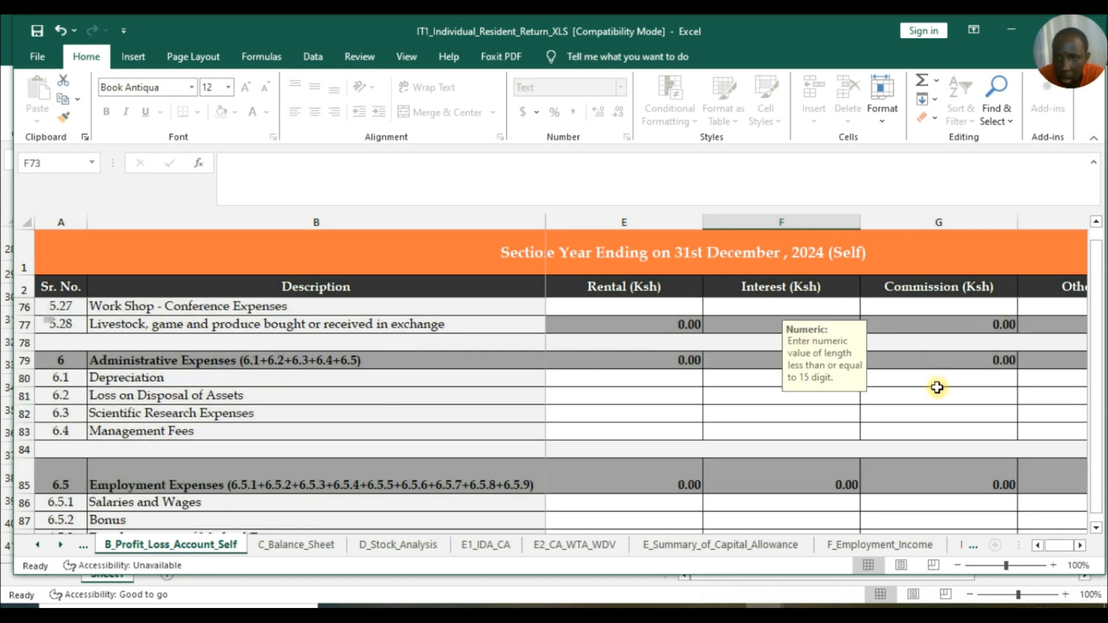
scroll(937, 388, up, 2)
click(770, 613)
mouse_move(689, 565)
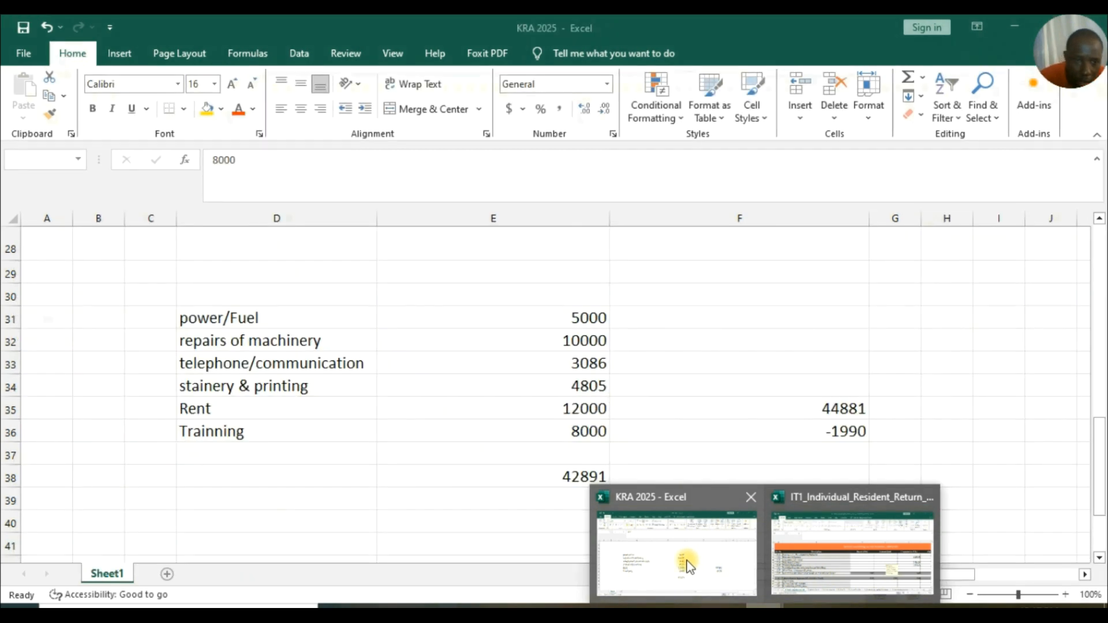
scroll(955, 421, down, 2)
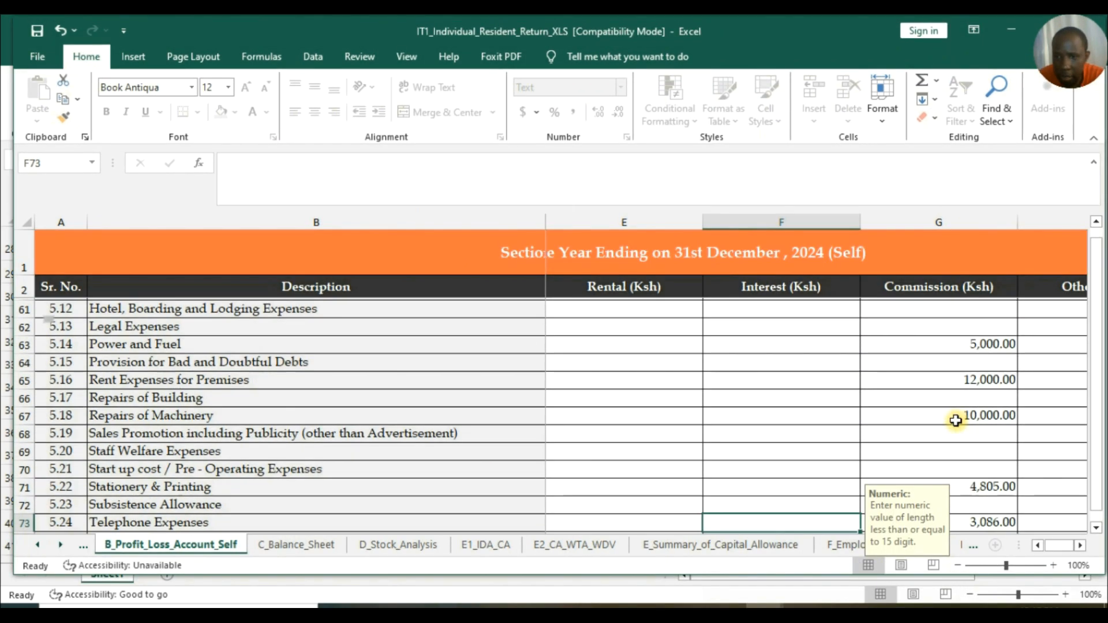
scroll(954, 424, down, 20)
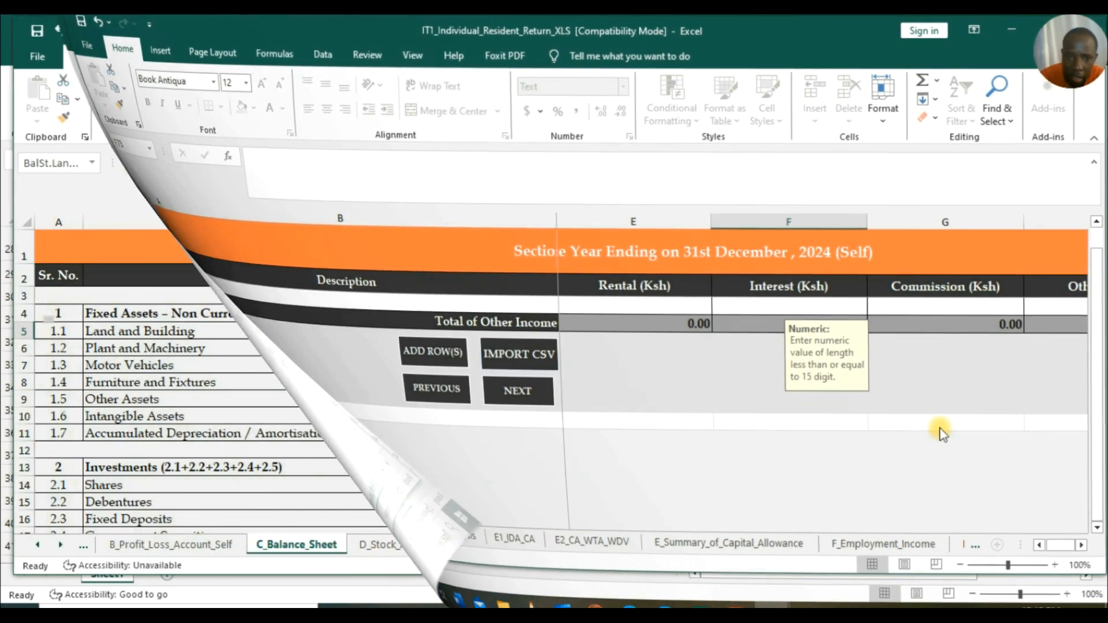
Enter 1 as the Self amount for Other Assets (C9) on C_Balance_Sheet.
scroll(633, 383, up, 16)
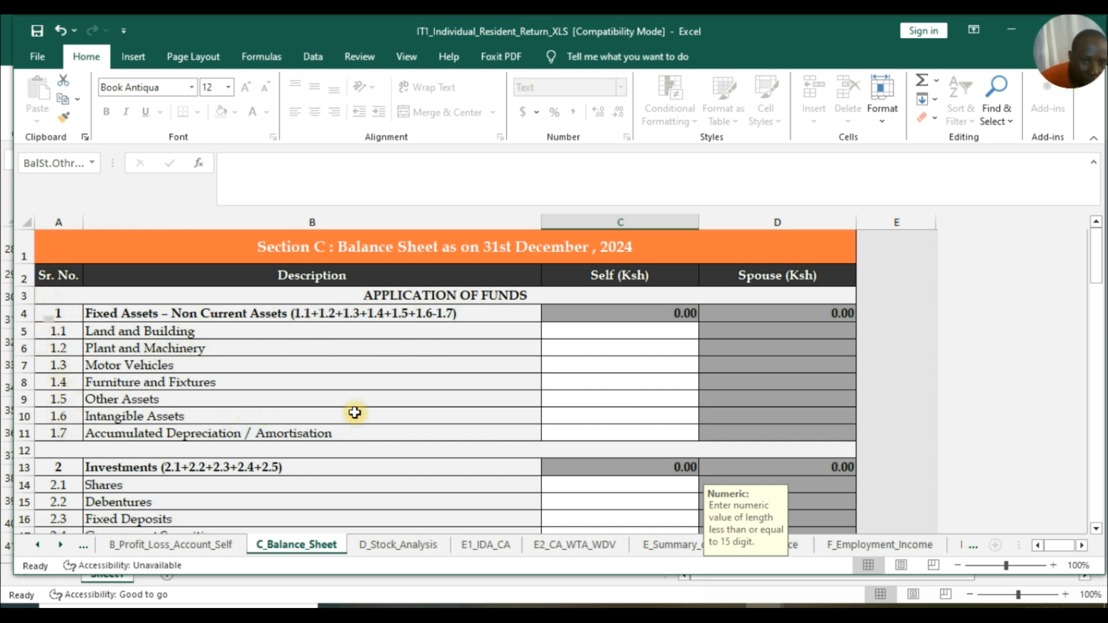
click(596, 398)
text(1)
click(798, 408)
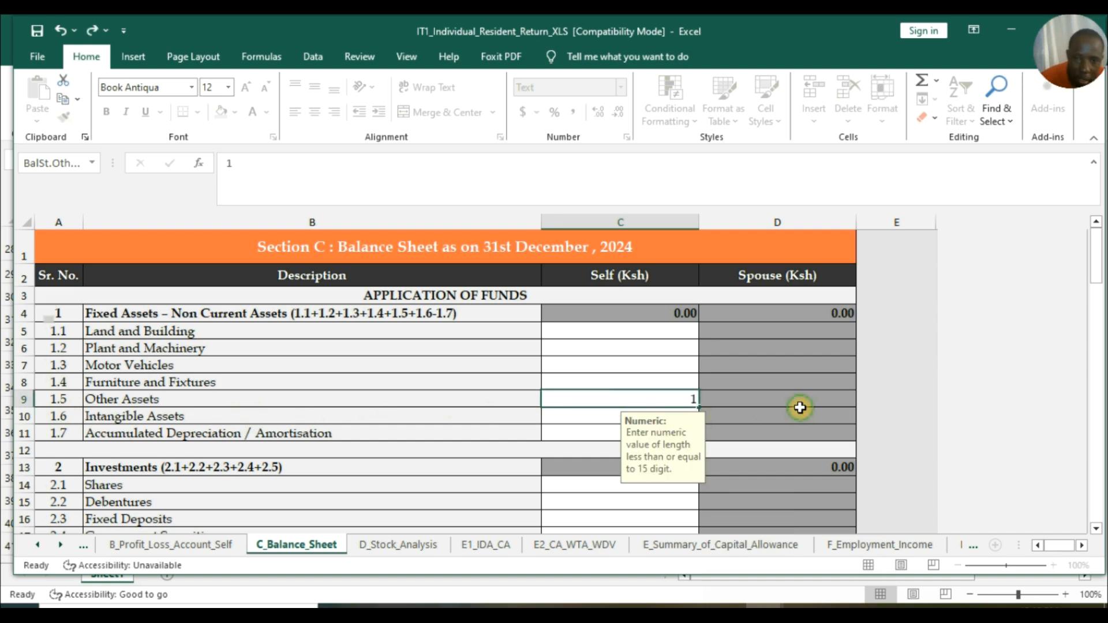
Enter 1 for unsecured Other Loans (C79) and move on to the D_Stock_Analysis sheet.
scroll(648, 334, down, 5)
scroll(642, 381, down, 10)
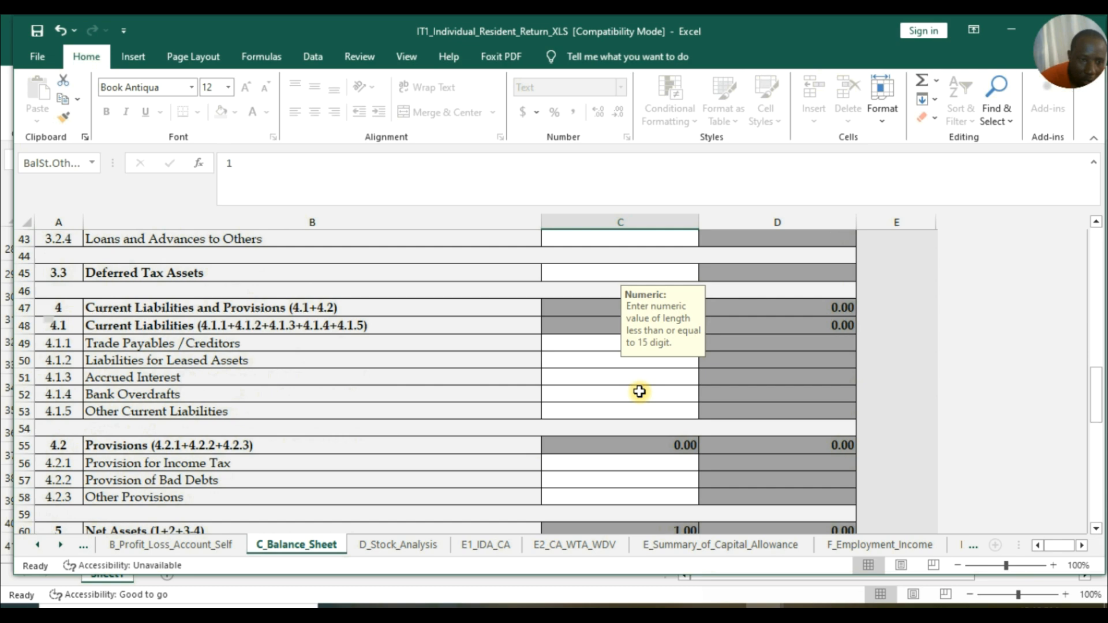
scroll(640, 392, down, 5)
scroll(638, 392, down, 5)
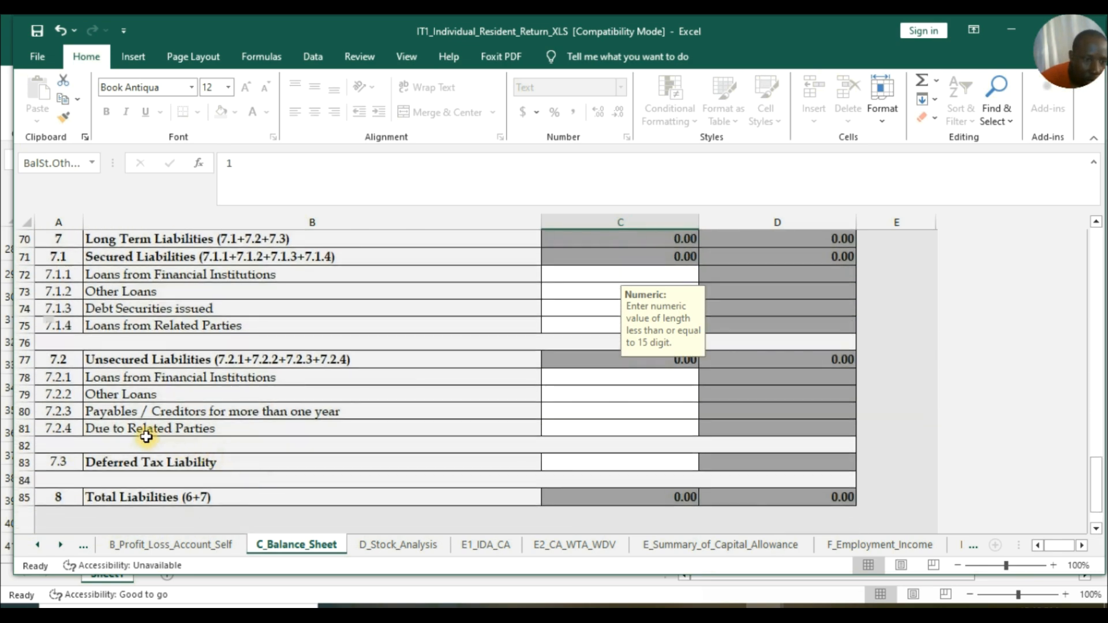
click(660, 393)
text(1)
key(ctrl+Return)
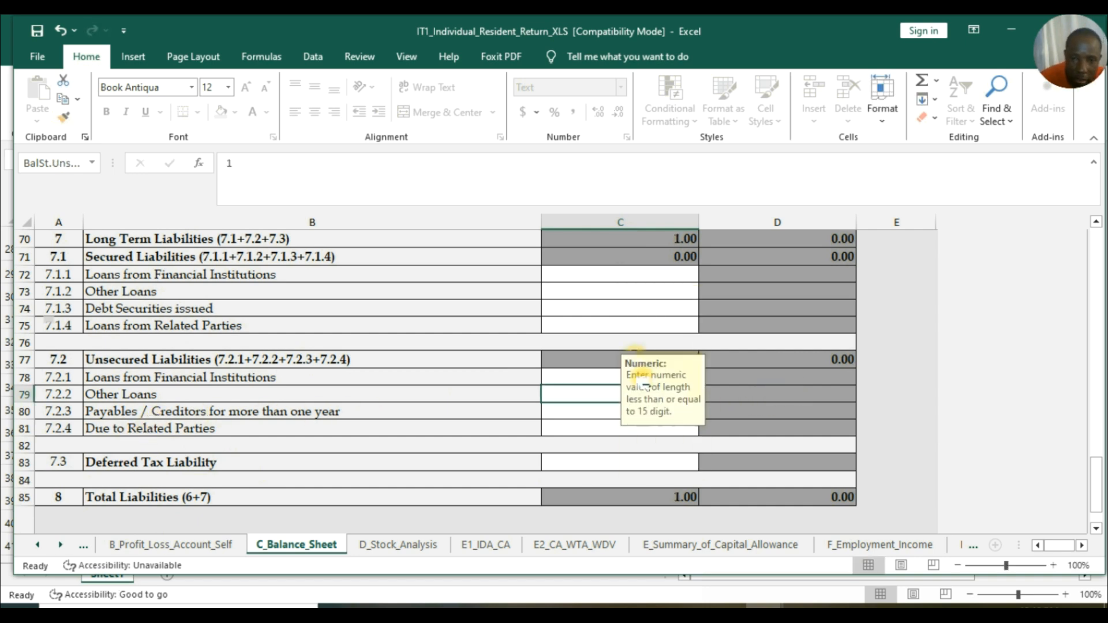
scroll(641, 377, down, 3)
key(ctrl+Page_Down)
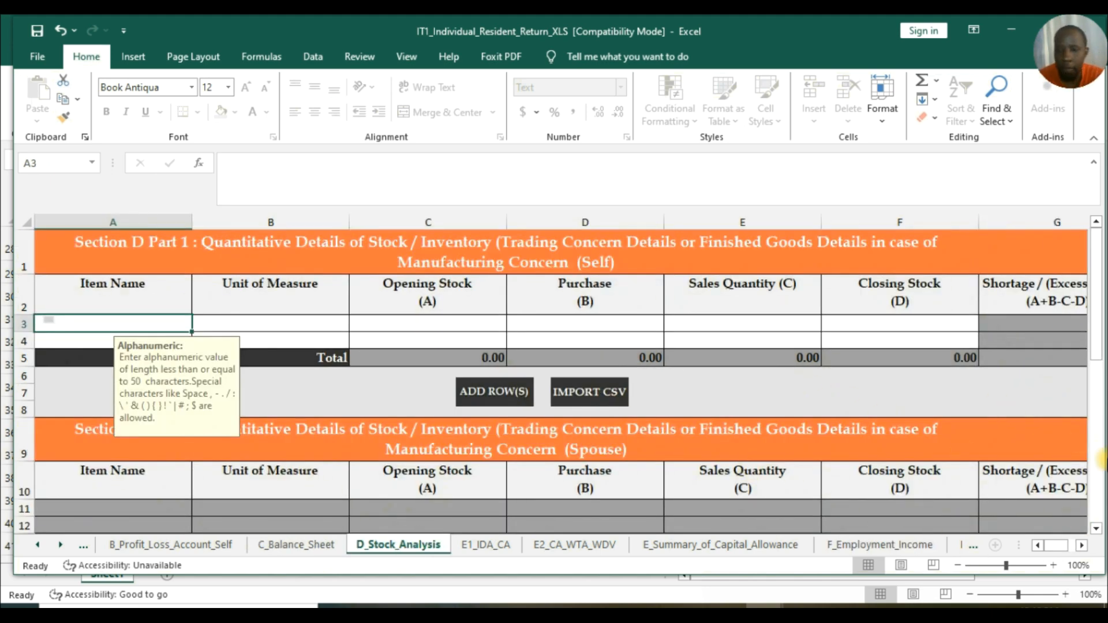
Activate the T_Tax_Computation sheet from the sheet list.
click(1081, 544)
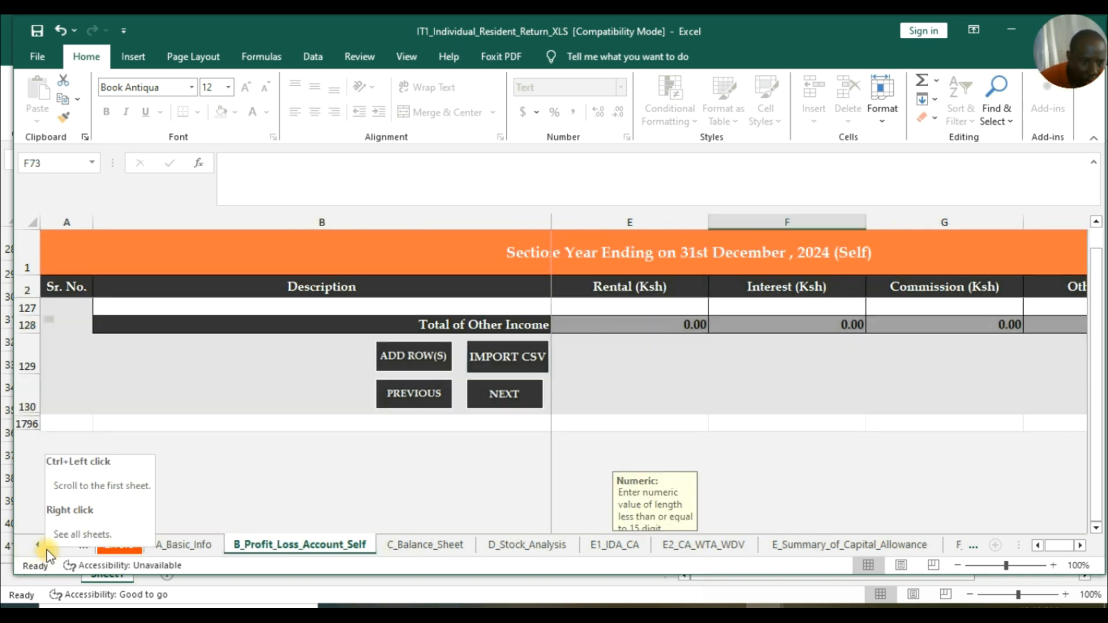
right_click(48, 551)
click(57, 525)
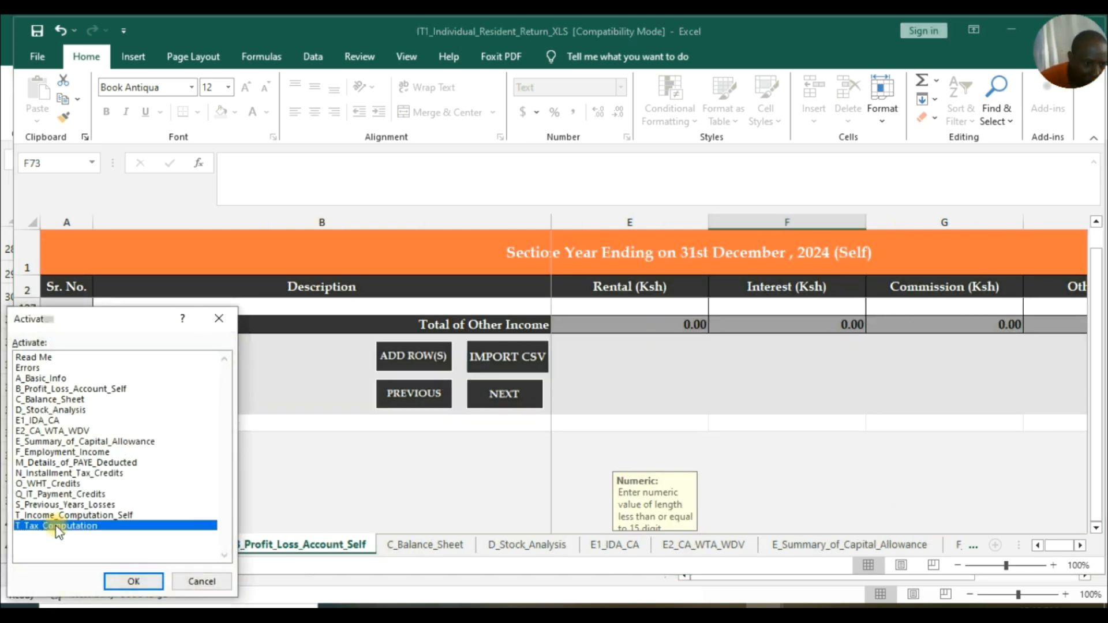
click(135, 581)
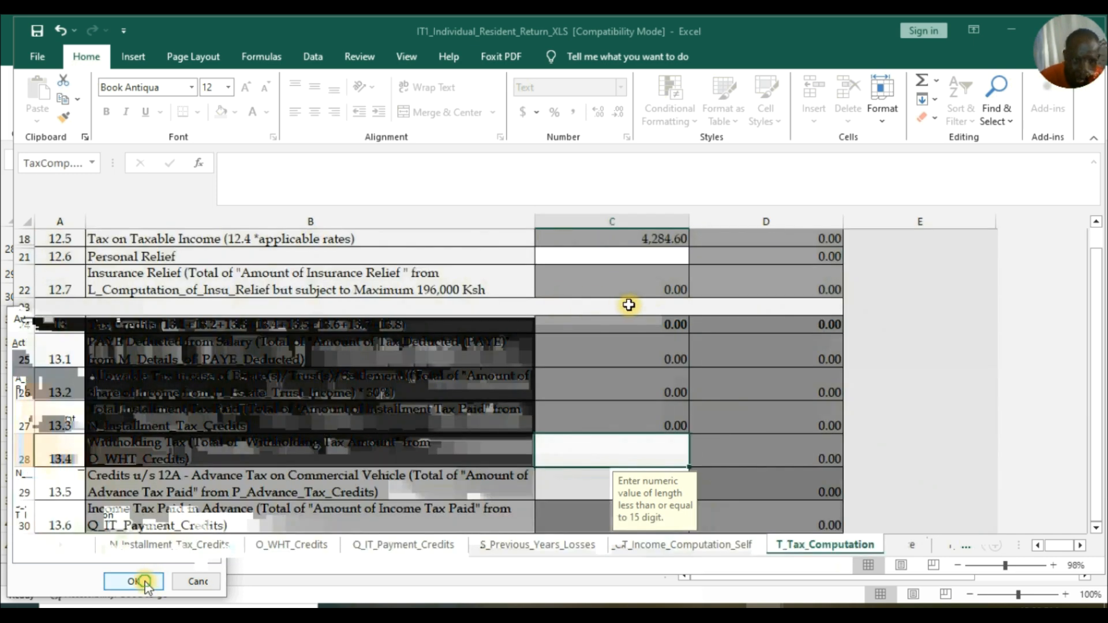
Scroll to the Tax Credits section and select the empty Withholding Tax amount in row 28.
scroll(693, 342, up, 2)
scroll(693, 343, up, 4)
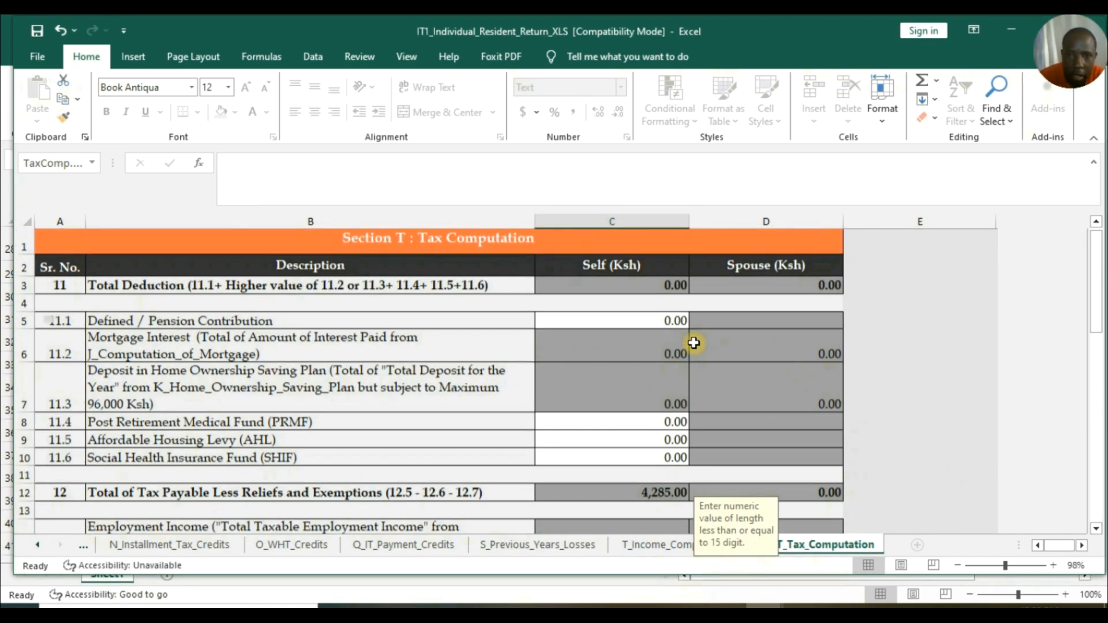
scroll(628, 345, down, 5)
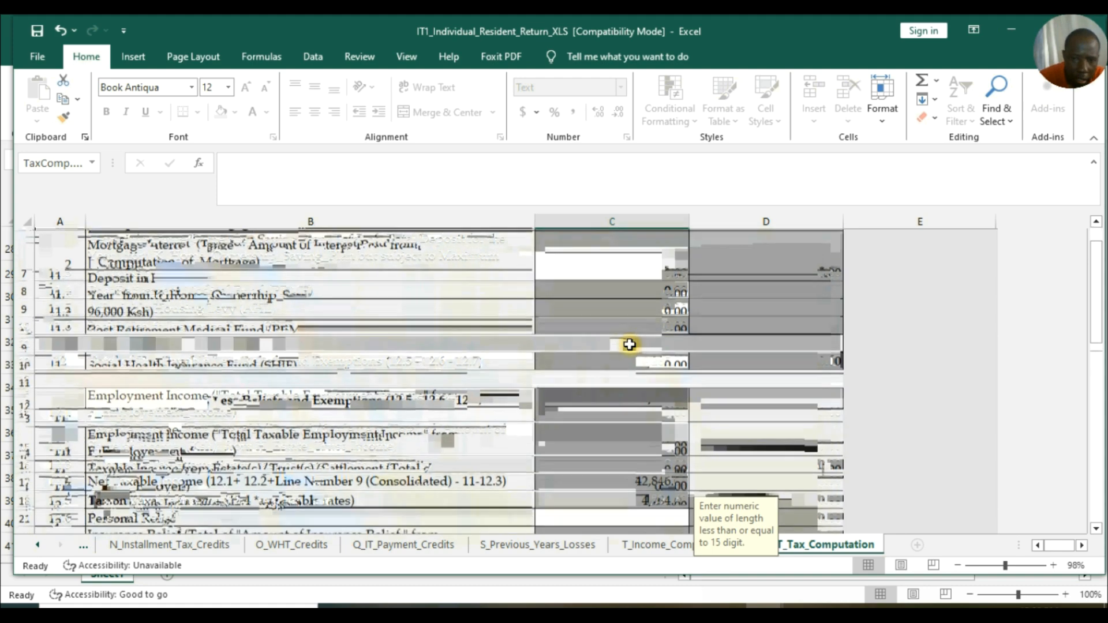
scroll(643, 356, down, 1)
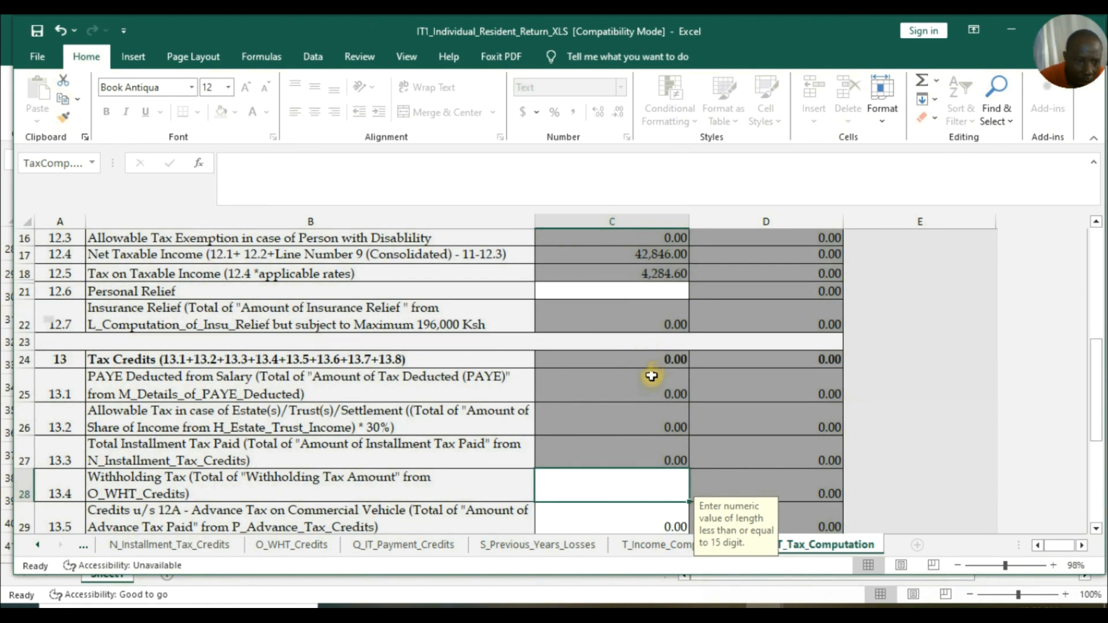
scroll(651, 376, down, 2)
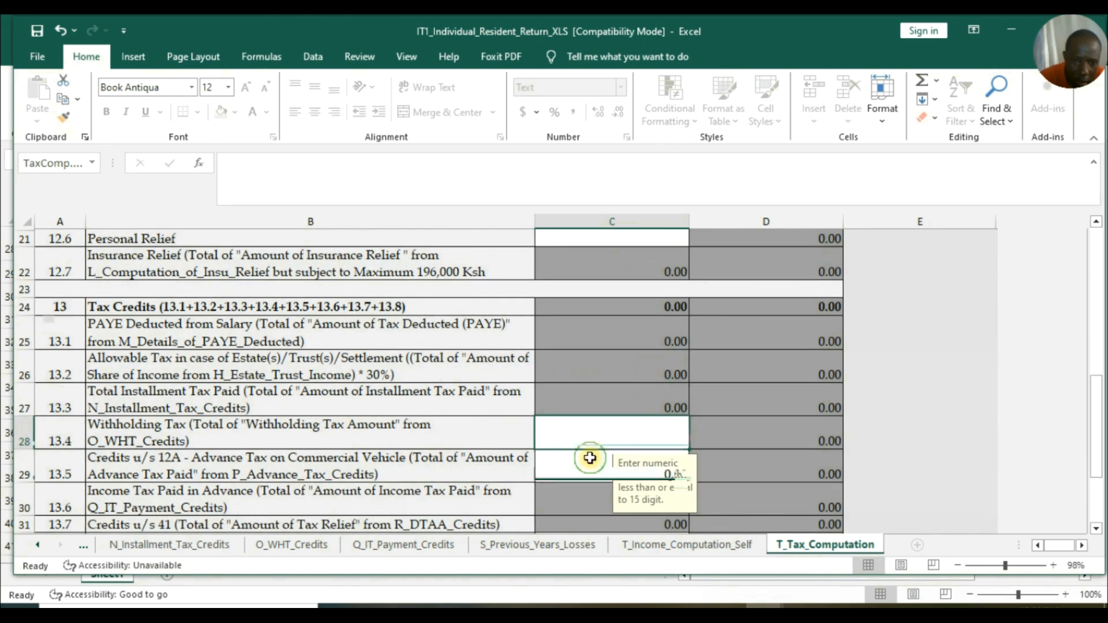
click(590, 458)
click(601, 435)
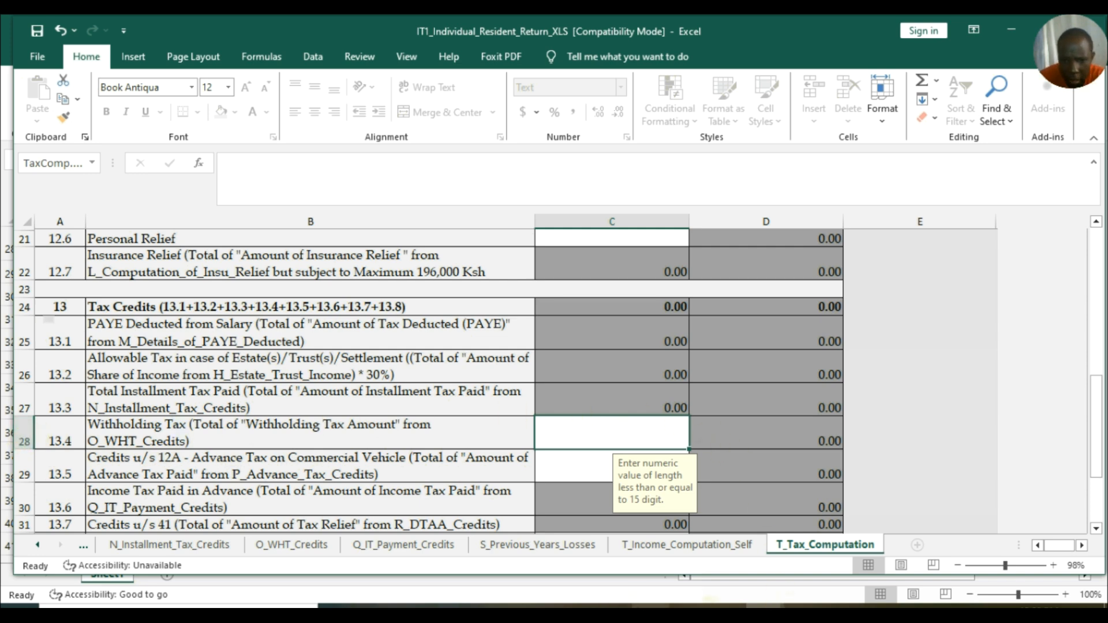
mouse_move(725, 612)
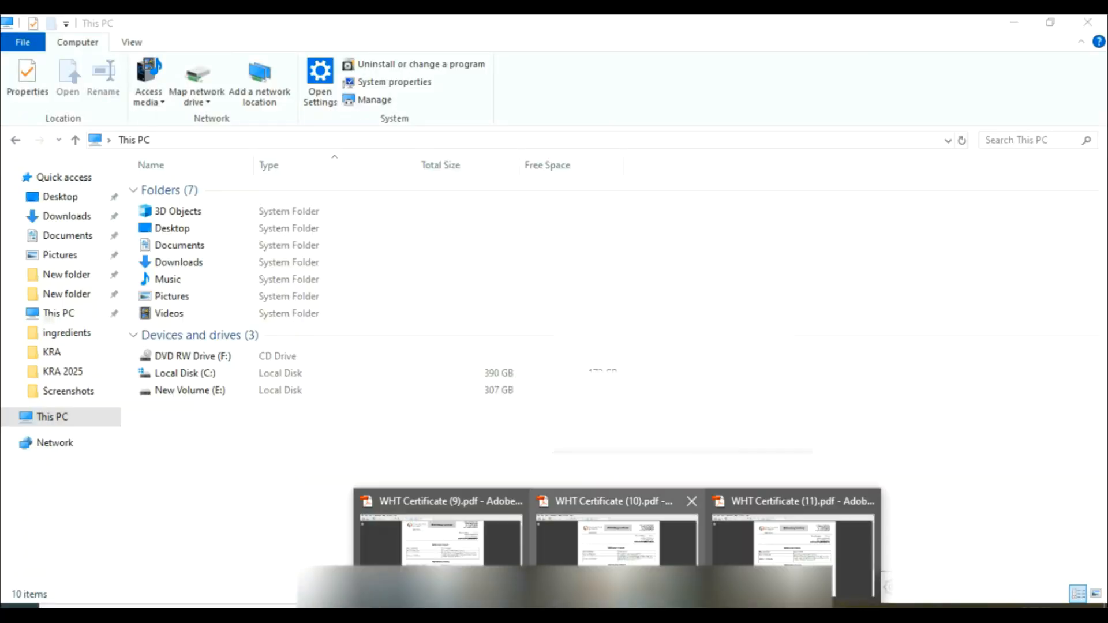
Read tax withheld on WHT Certificates (9), (10), (11): 1,730.00, 1,210.00 and 1,348.00.
click(493, 562)
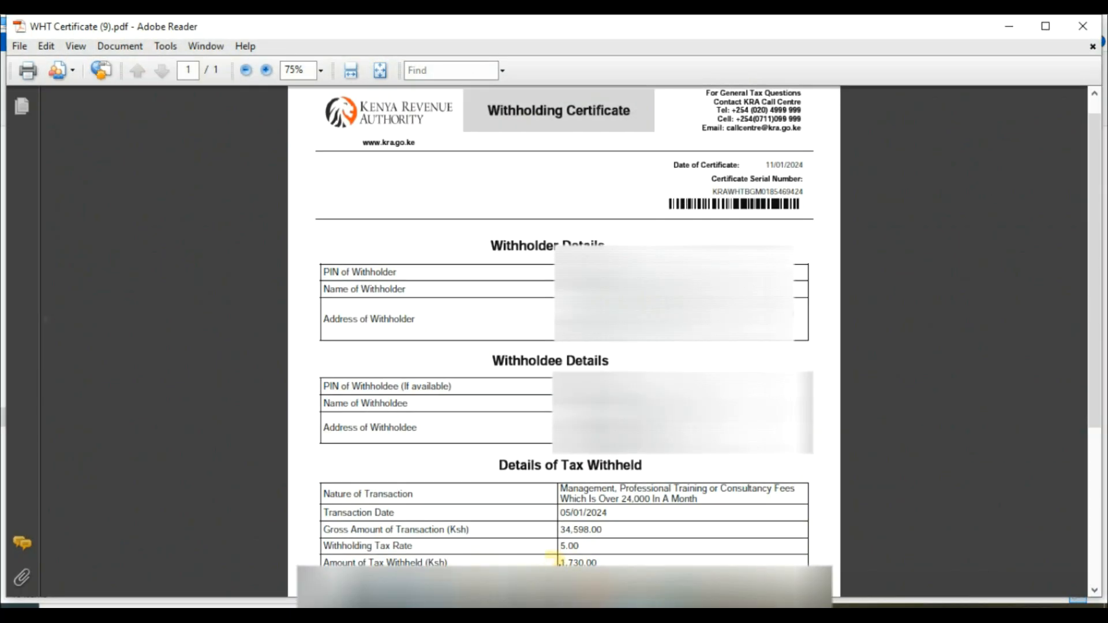
click(551, 562)
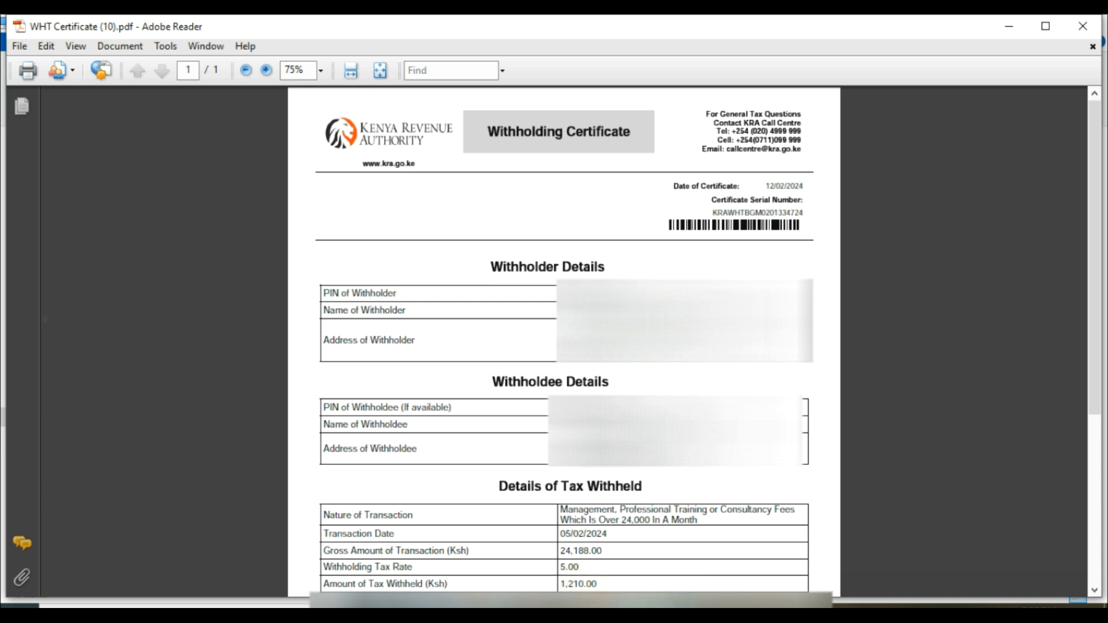
mouse_move(726, 612)
click(769, 576)
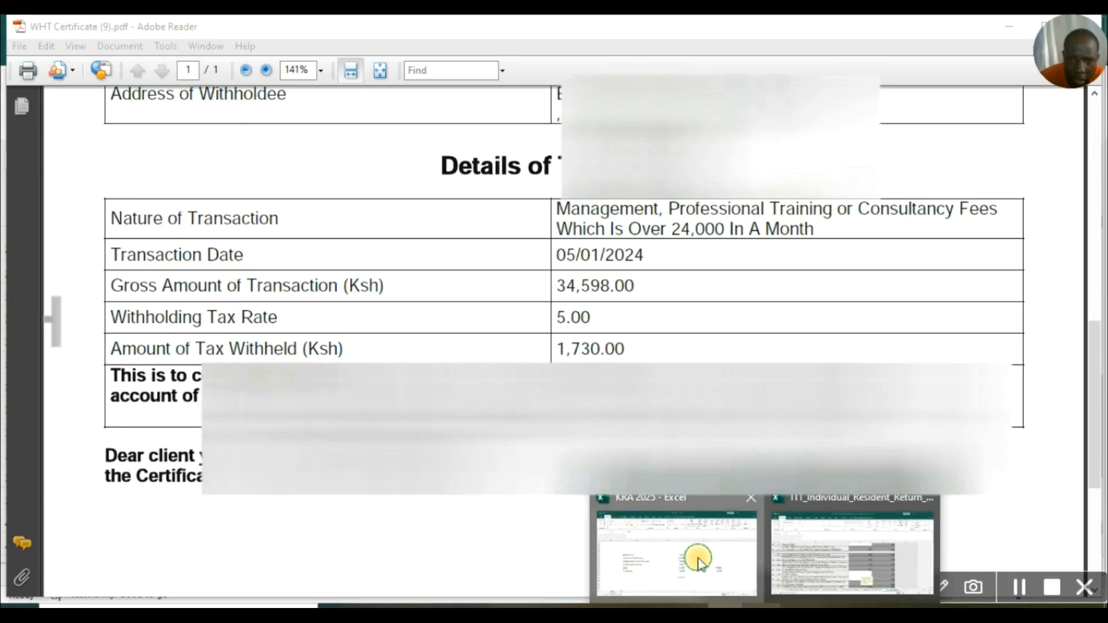
click(699, 557)
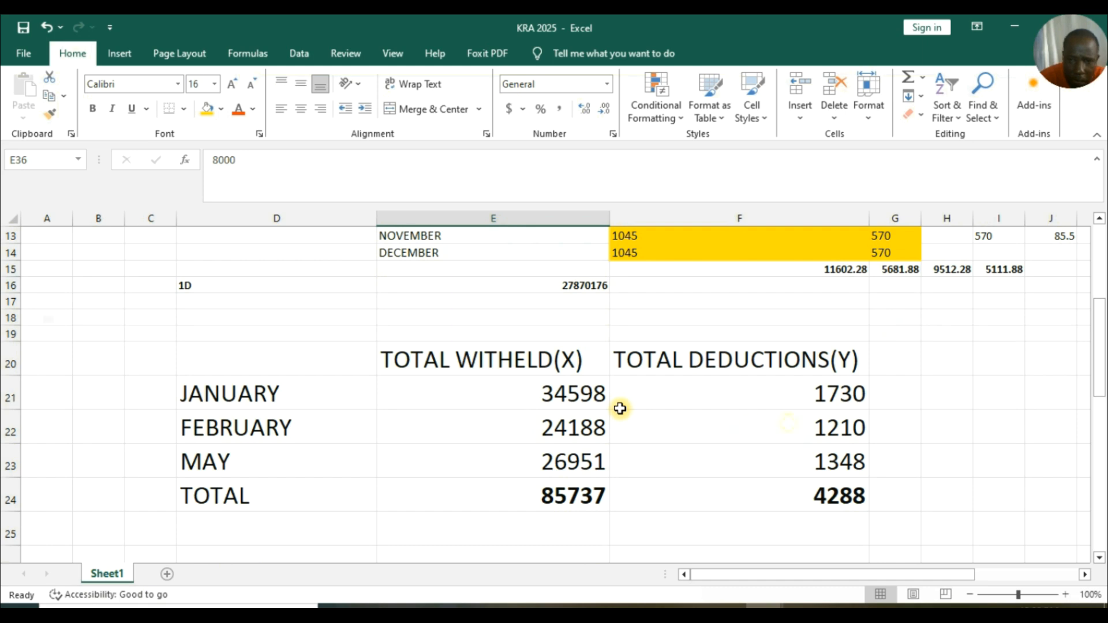
Confirm the =SUM(F21:F23) formula in F24 gives total deductions of 4288.
scroll(762, 381, down, 1)
double_click(836, 444)
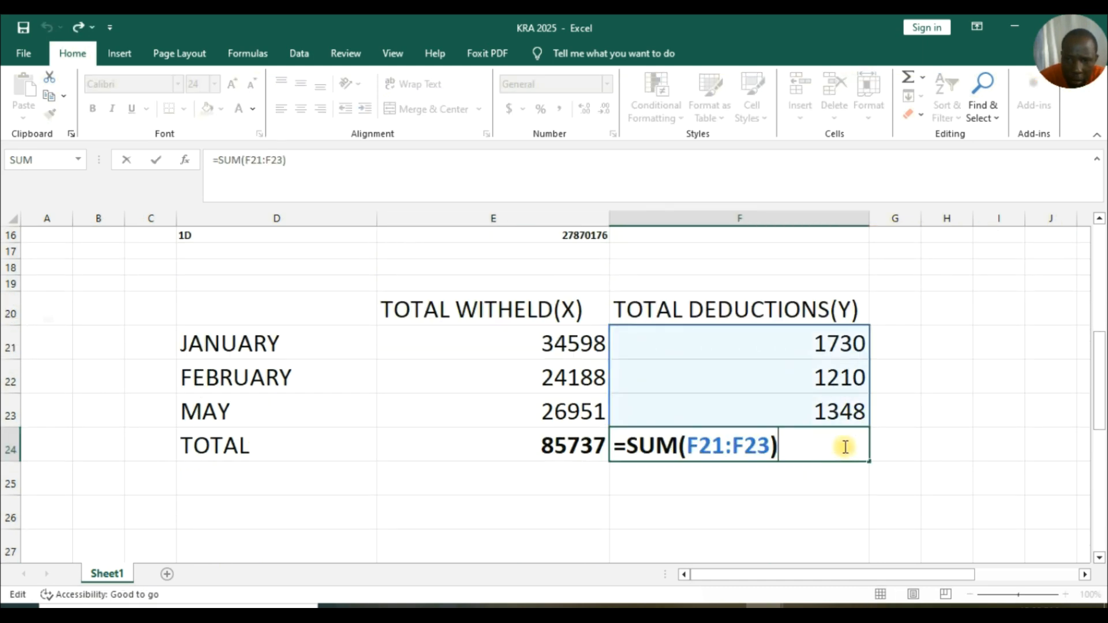
click(757, 489)
click(818, 452)
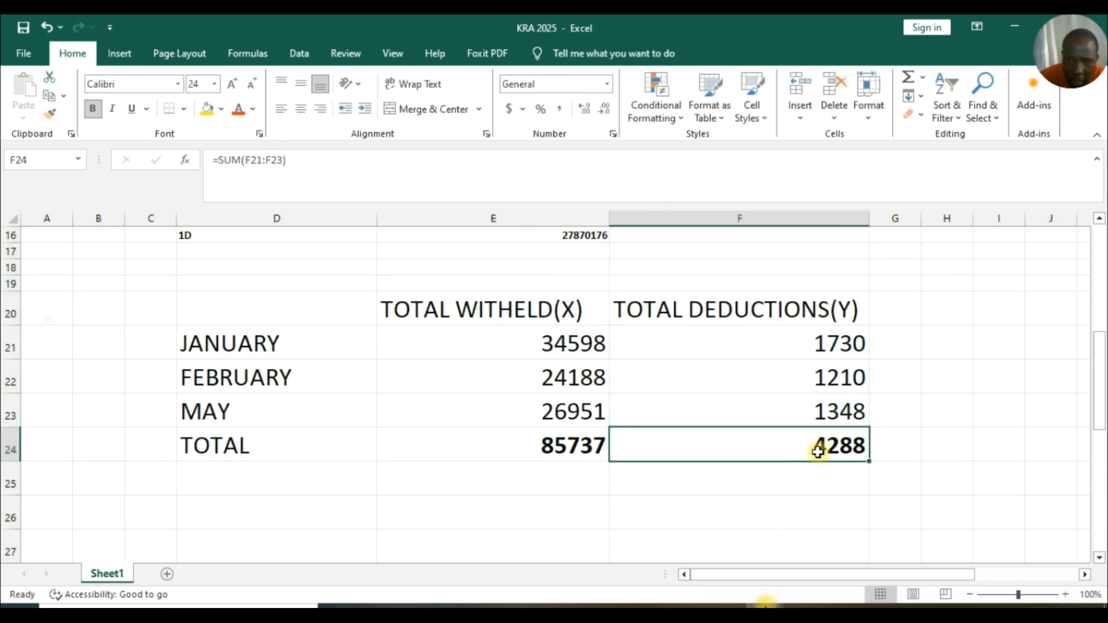
Enter 4288 as the Withholding Tax credit in C28 of T_Tax_Computation.
mouse_move(764, 603)
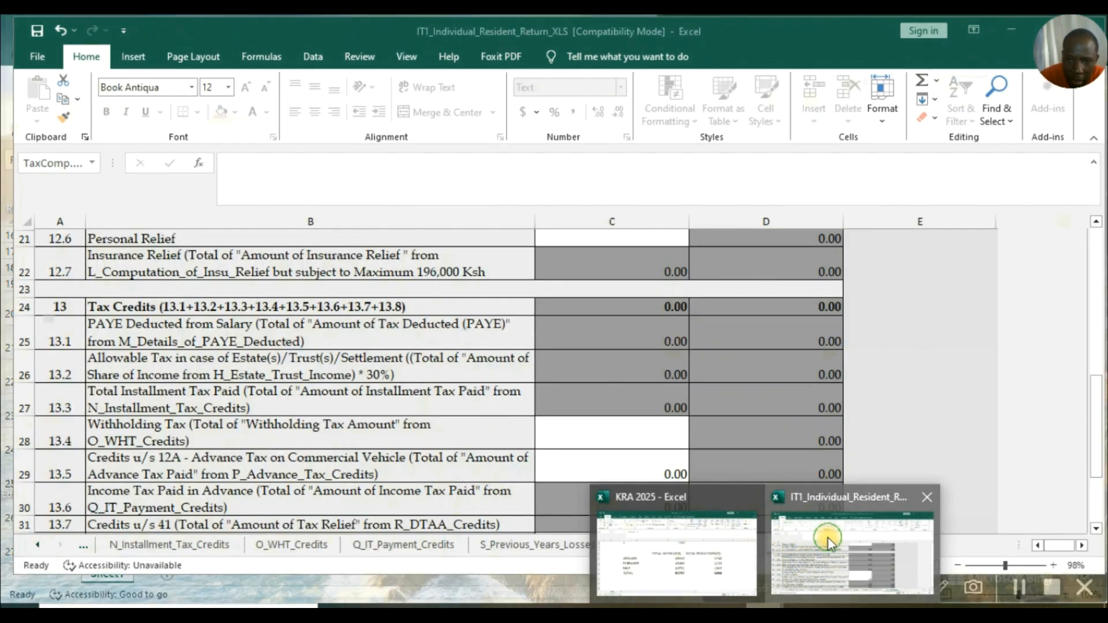
click(828, 538)
text(42)
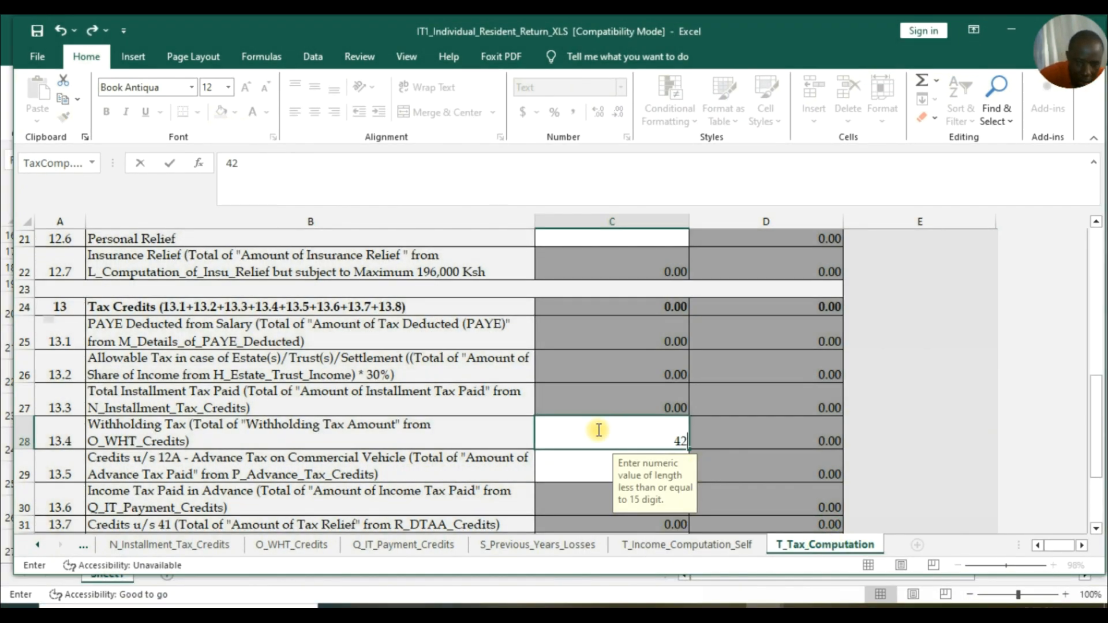
text(88)
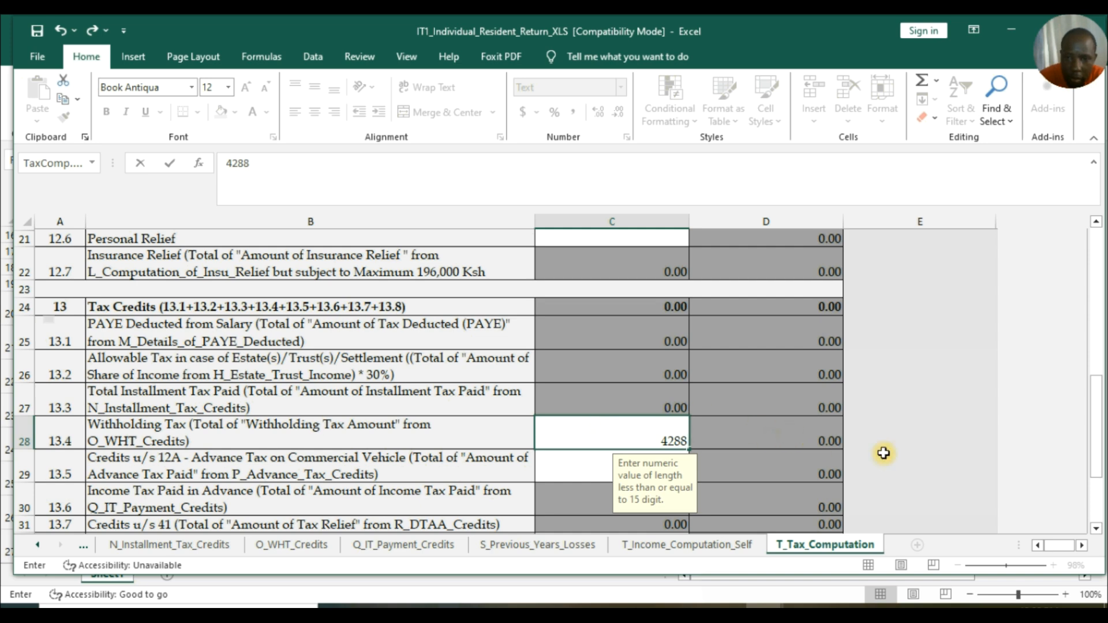
click(671, 420)
Validate the completed return, leaving Tax Due/(Refund Due) at -3.00.
scroll(593, 380, down, 2)
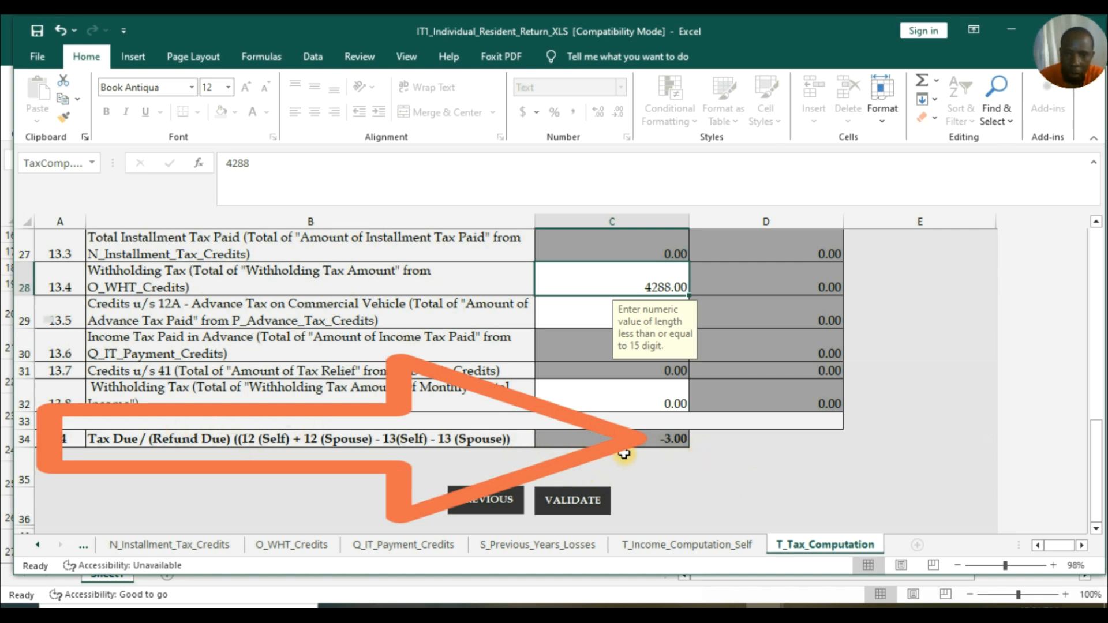
scroll(1100, 259, up, 7)
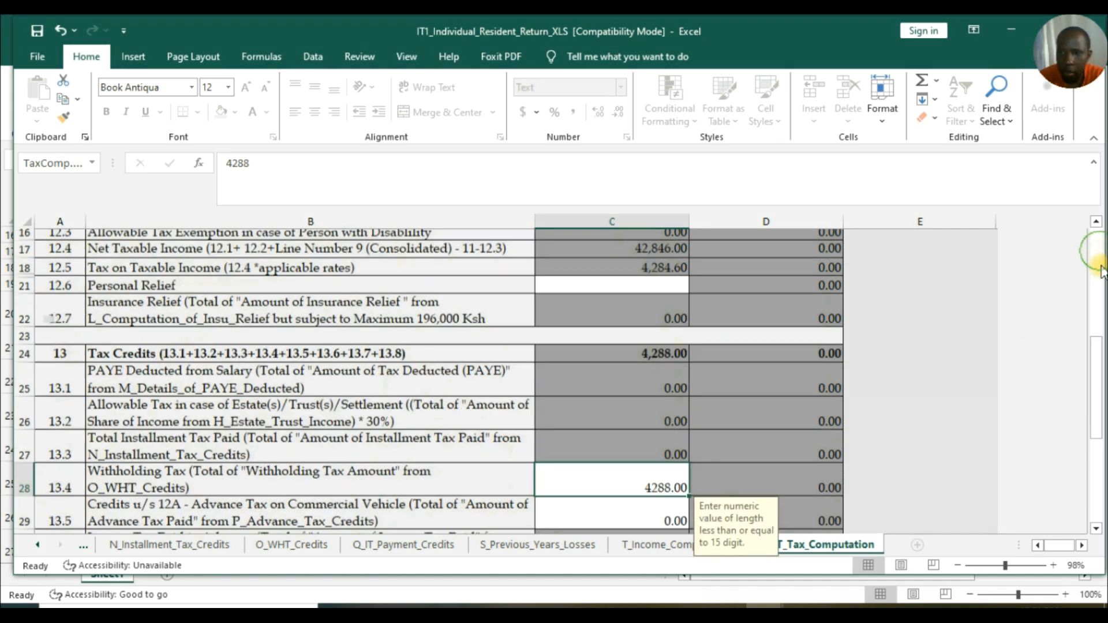
scroll(1100, 331, up, 2)
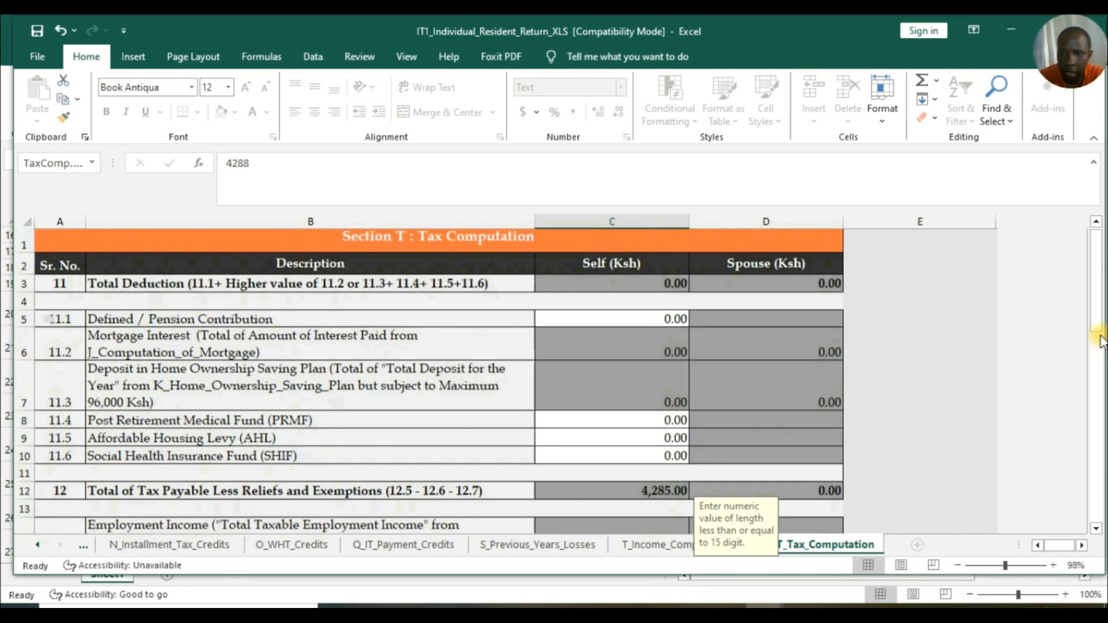
scroll(1098, 519, down, 8)
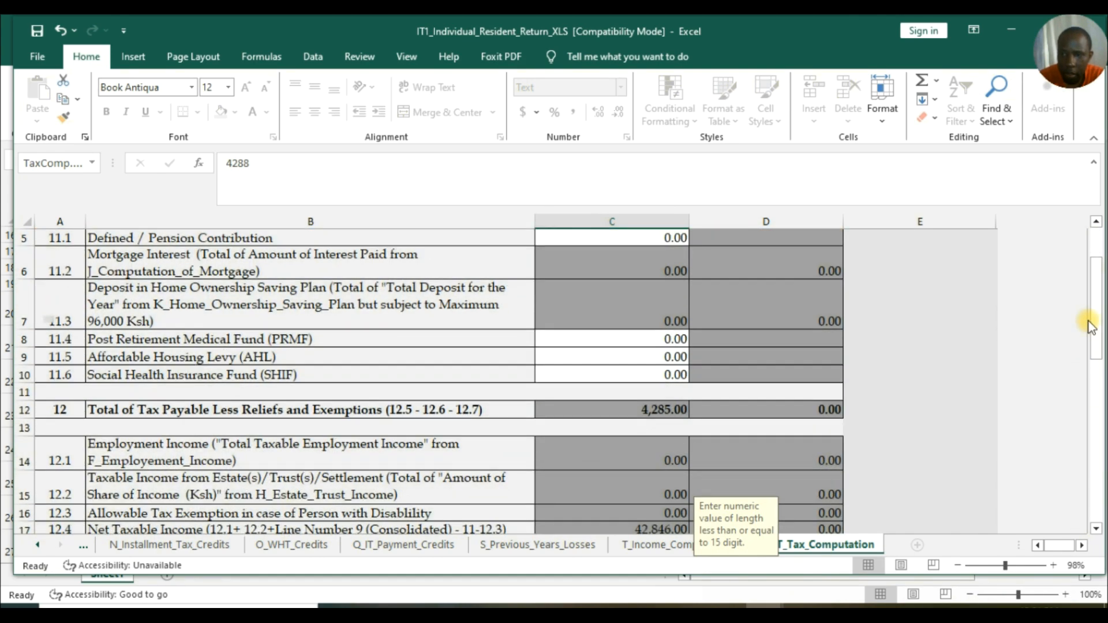
scroll(921, 420, down, 3)
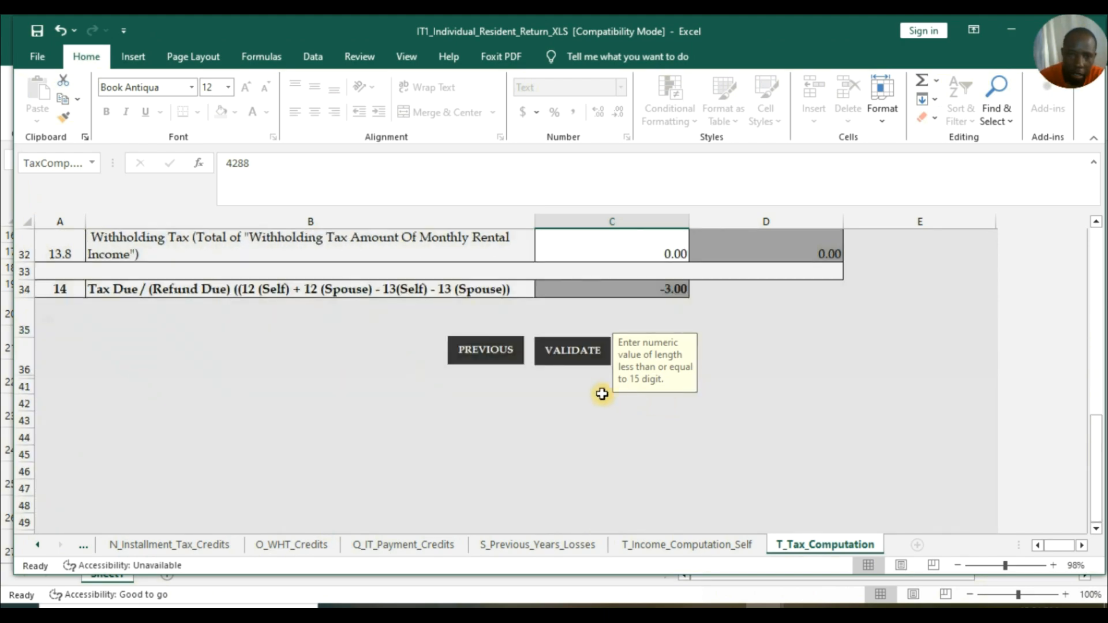
click(568, 348)
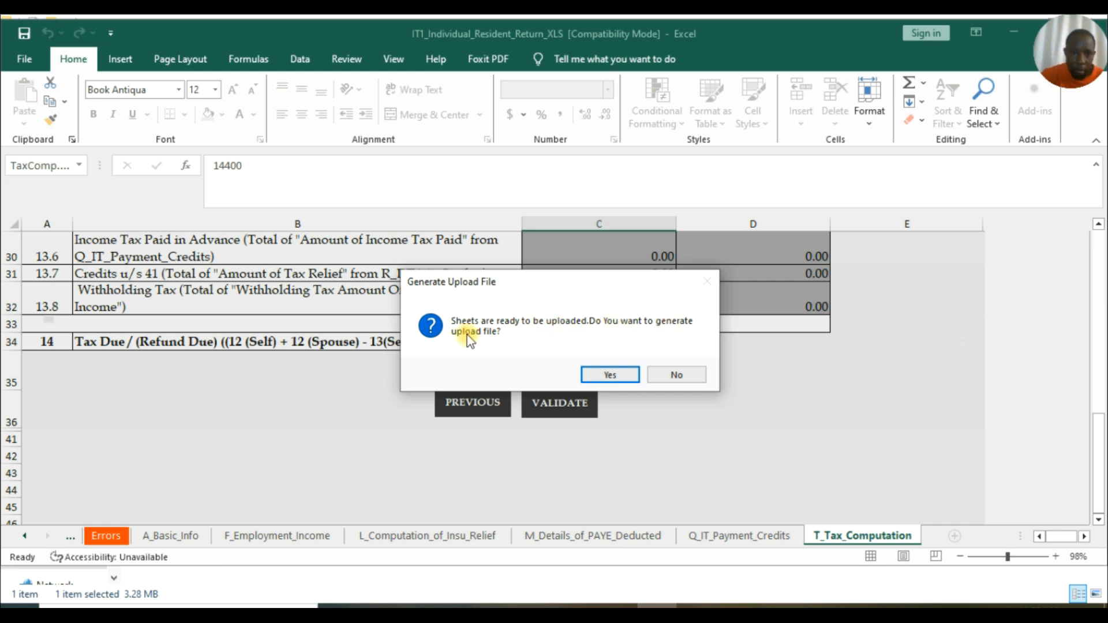
Confirm generating the zipped ITR upload file and acknowledge its saved path.
click(611, 375)
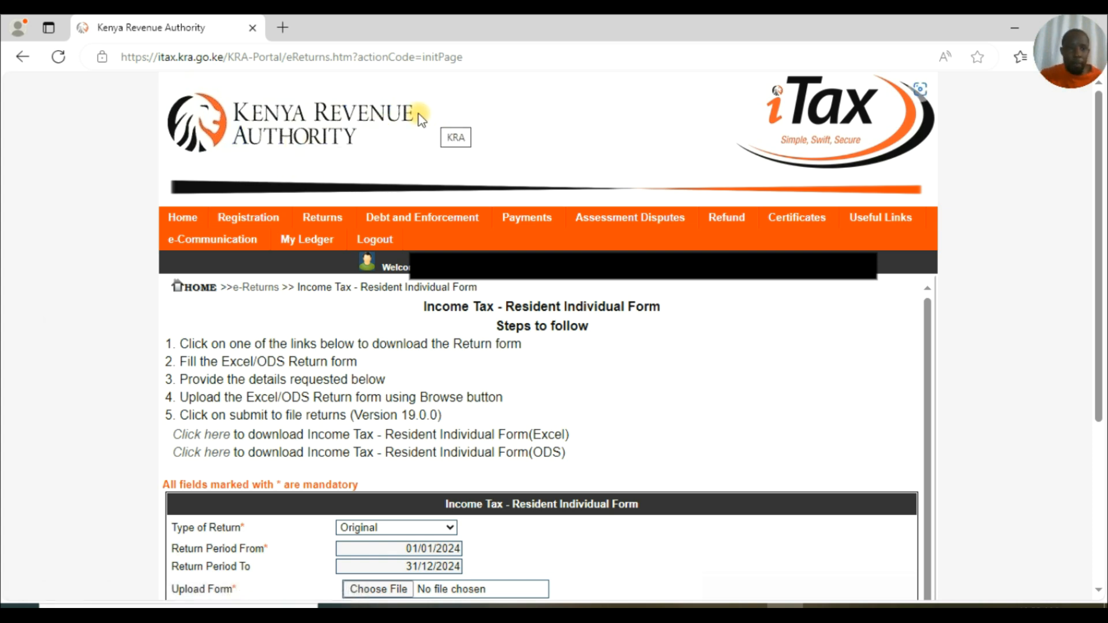
Attach the latest 22-06-2025 ITR zip from C:\Users\OS\Documents to the iTax upload form.
mouse_move(531, 217)
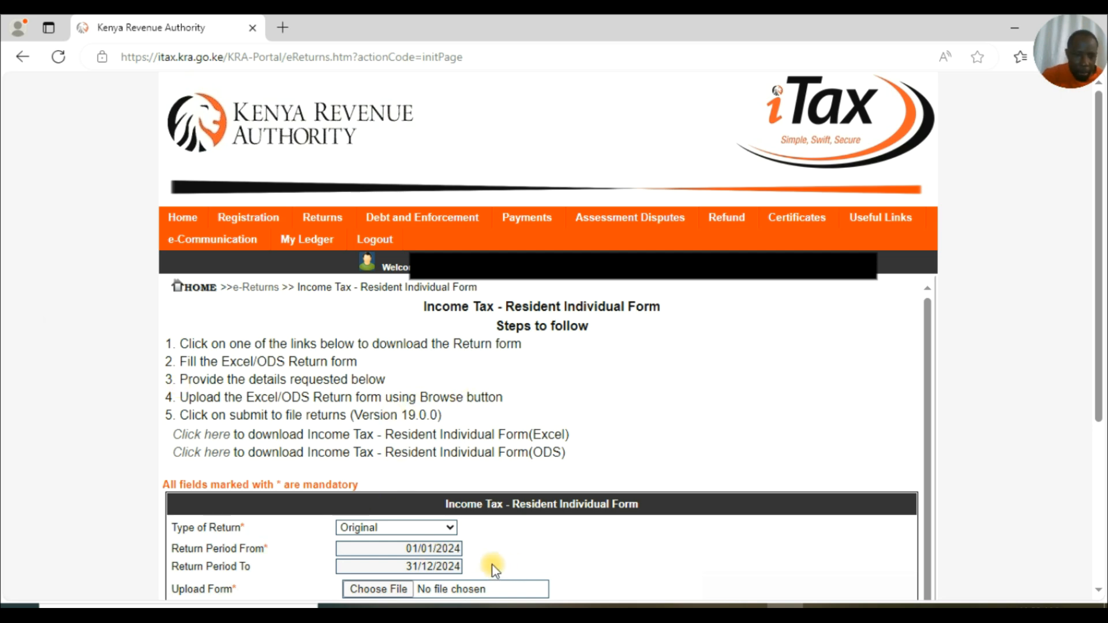
click(380, 593)
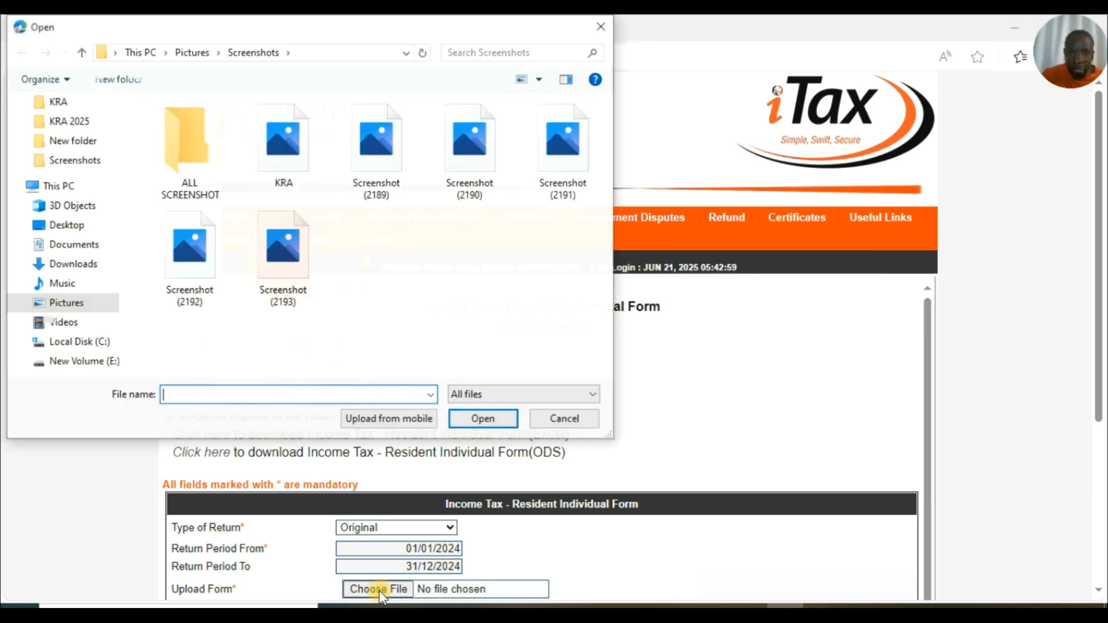
click(79, 341)
click(188, 246)
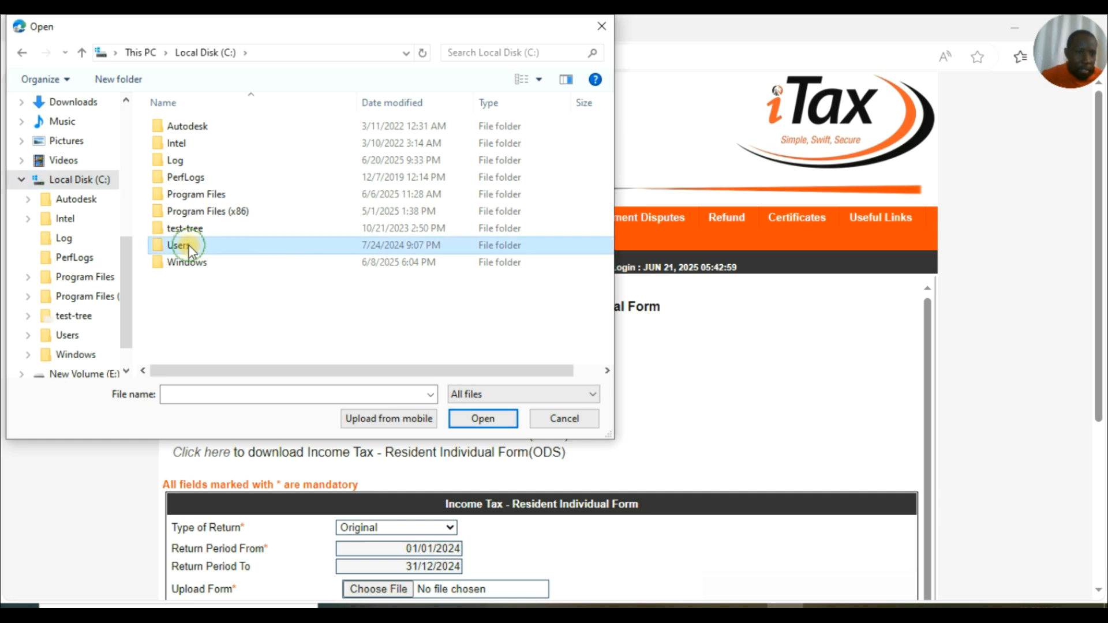
double_click(188, 248)
double_click(185, 142)
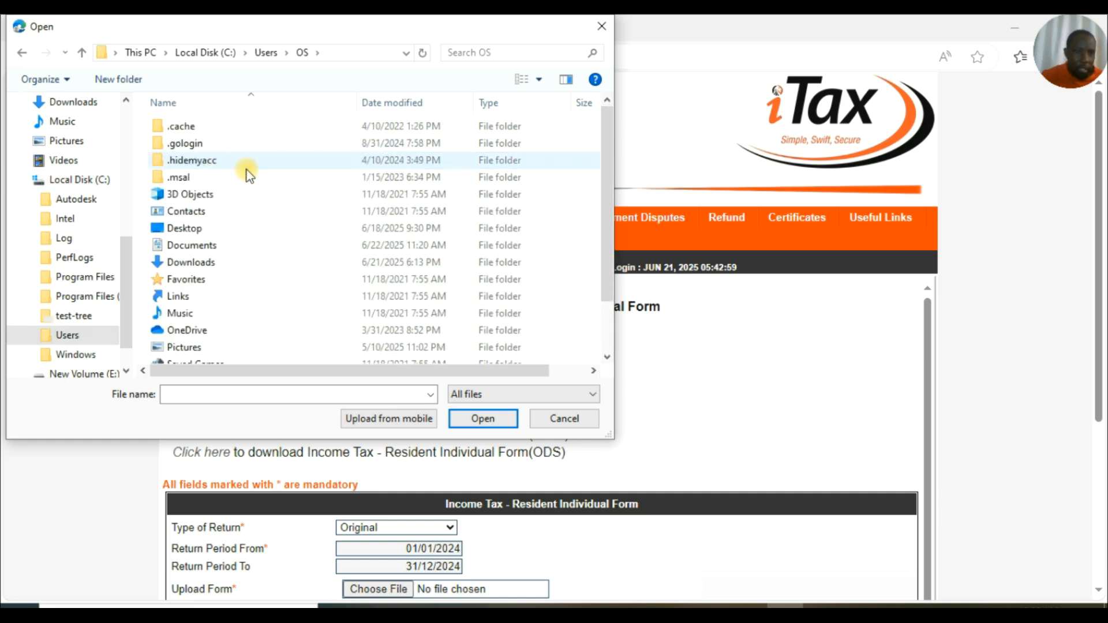
double_click(211, 248)
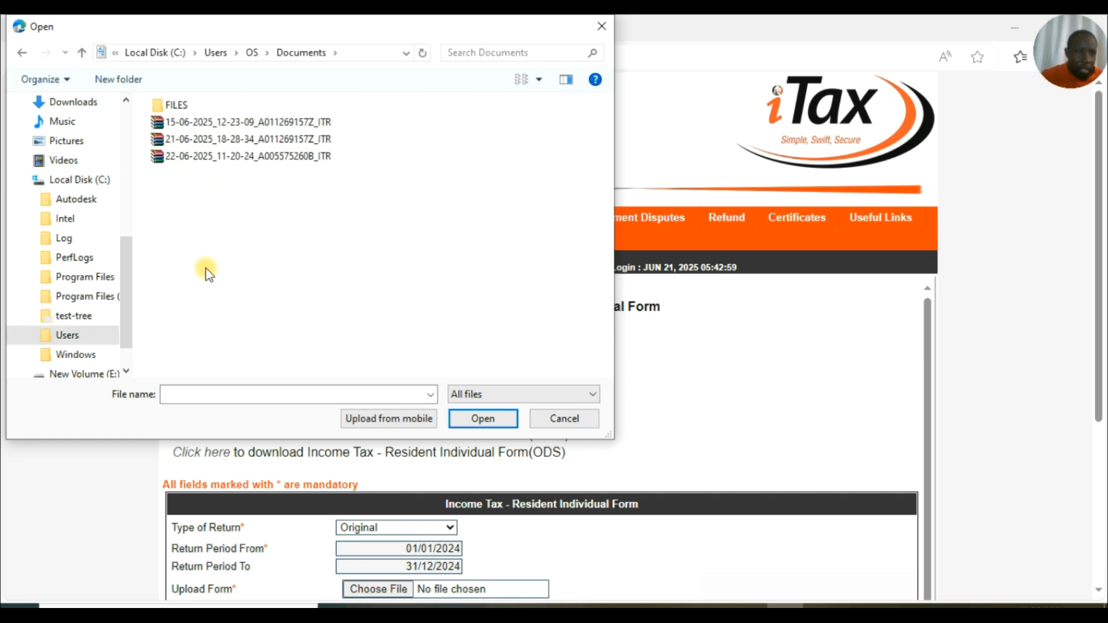
click(232, 157)
click(477, 416)
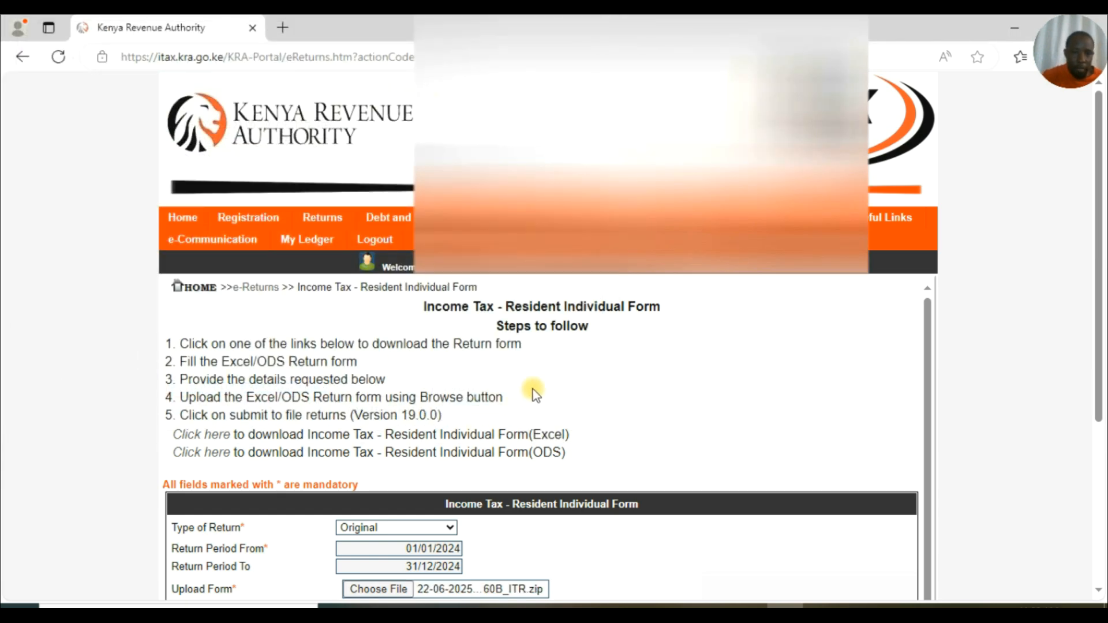
Accept the terms and conditions and submit the uploaded 2024 return, confirming the upload.
drag(1099, 249, 1098, 369)
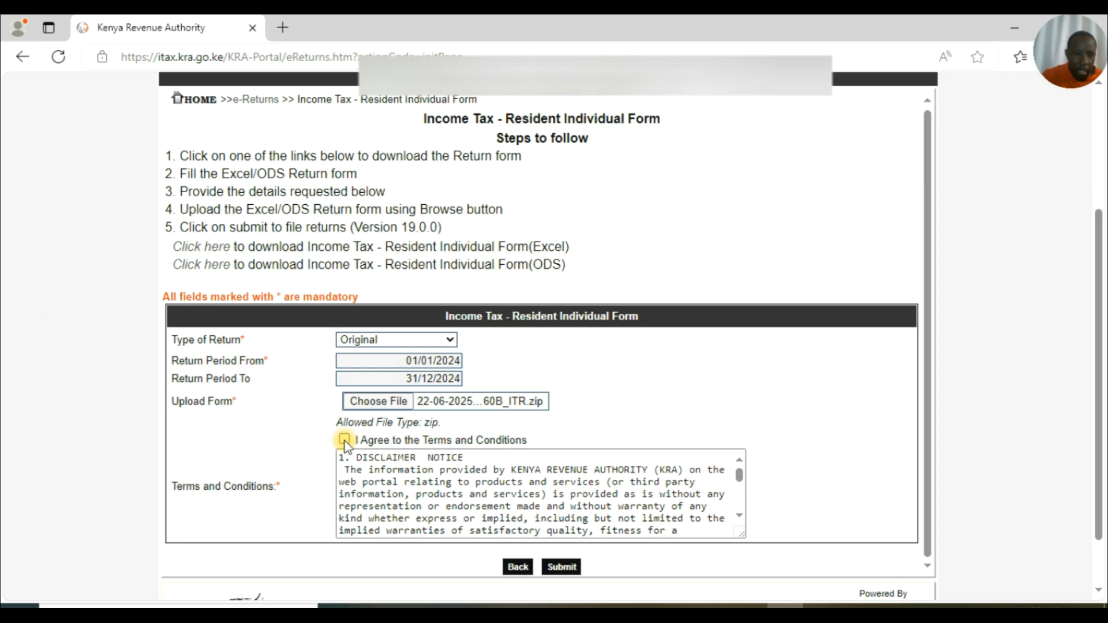
click(345, 440)
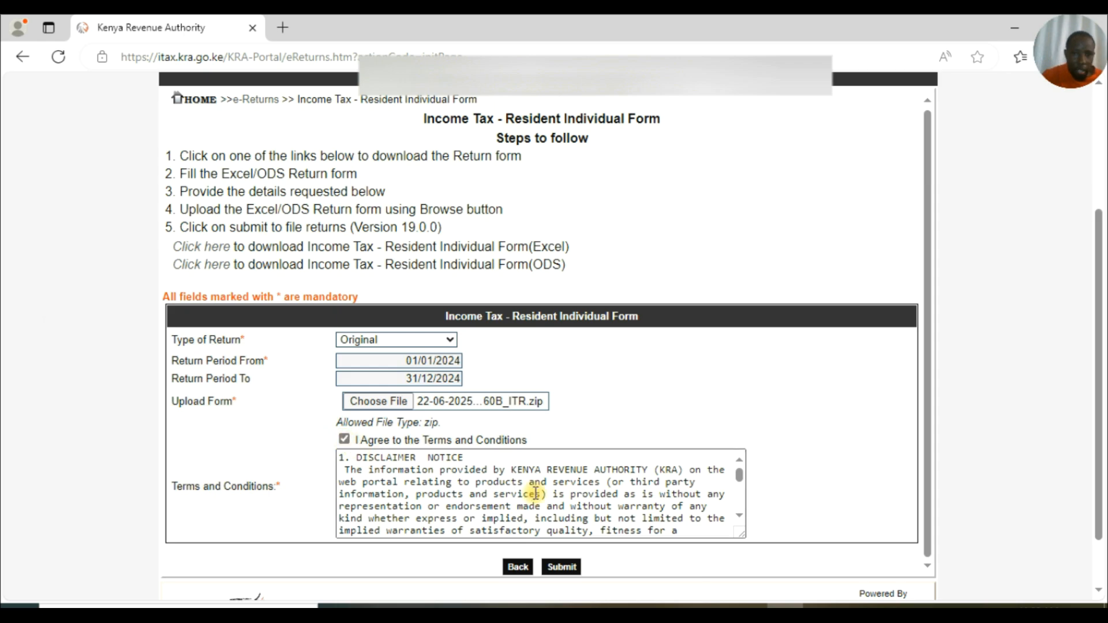
click(576, 561)
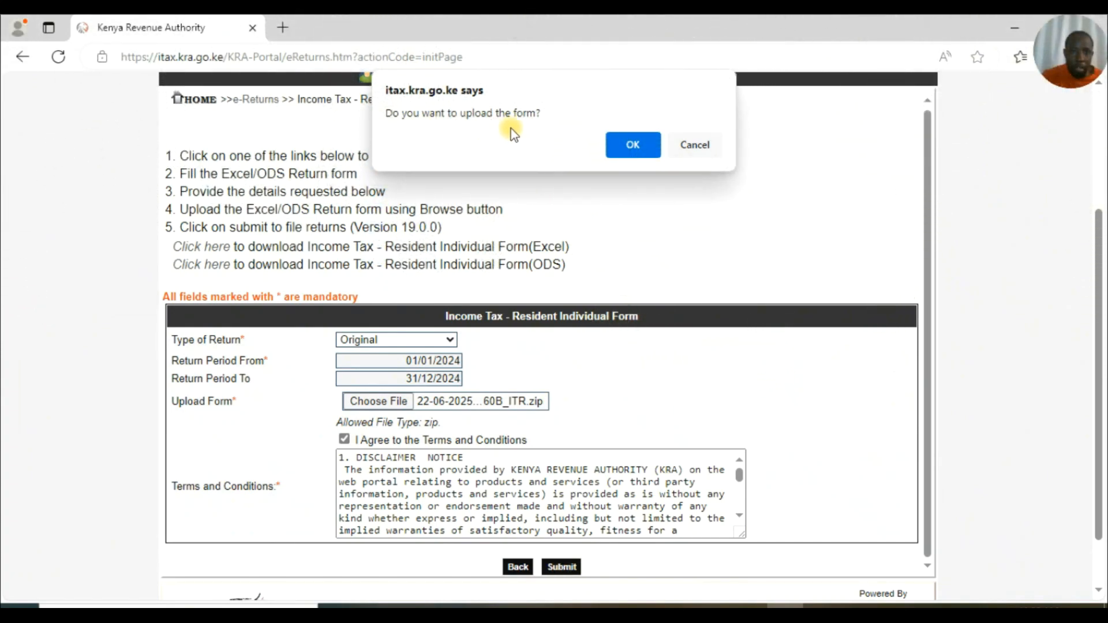
click(633, 145)
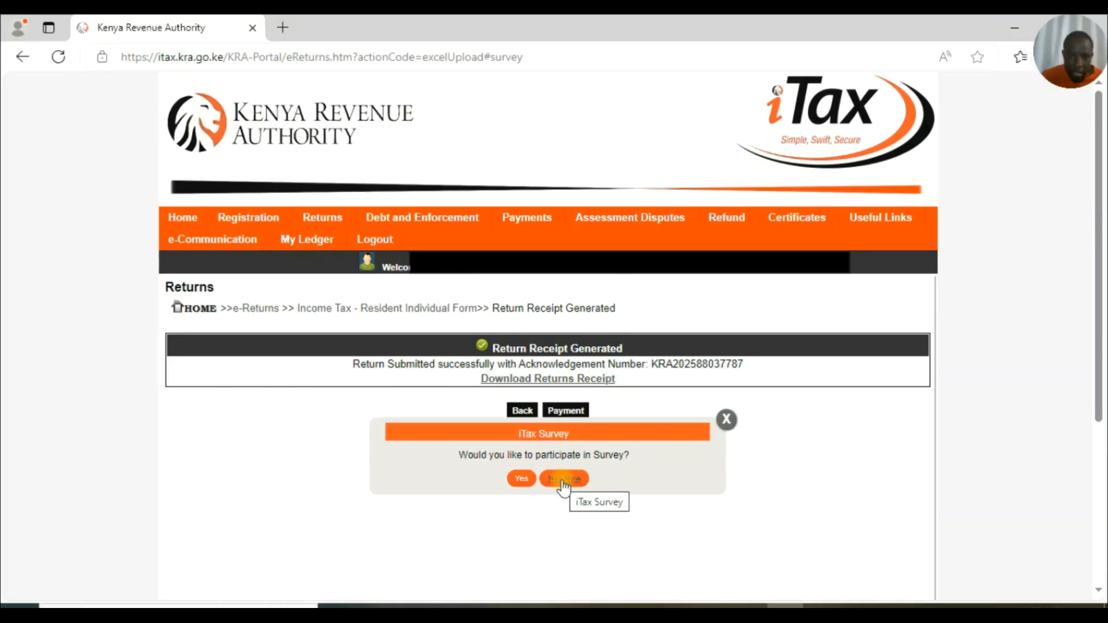
Skip the survey, then download the returns receipt as receipt (9).pdf and open it.
click(566, 478)
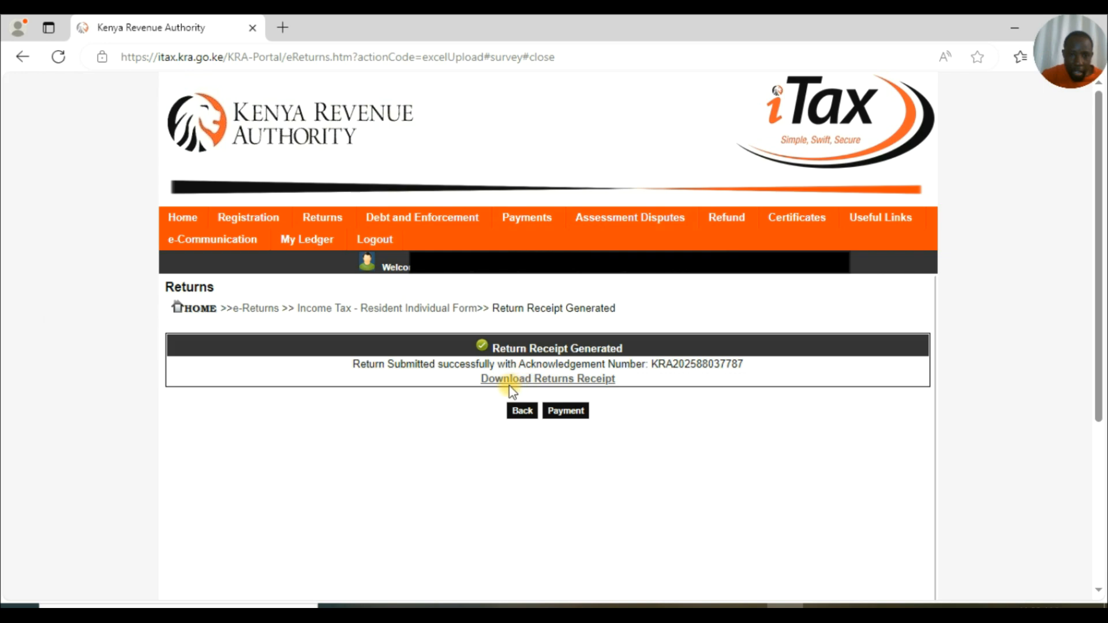
click(549, 379)
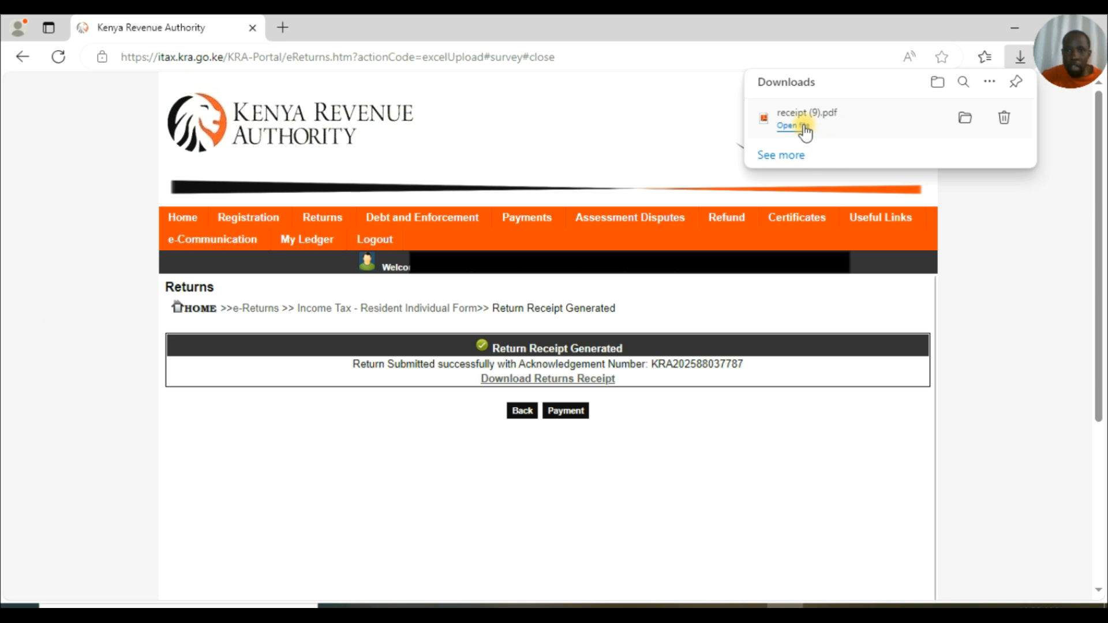
click(870, 124)
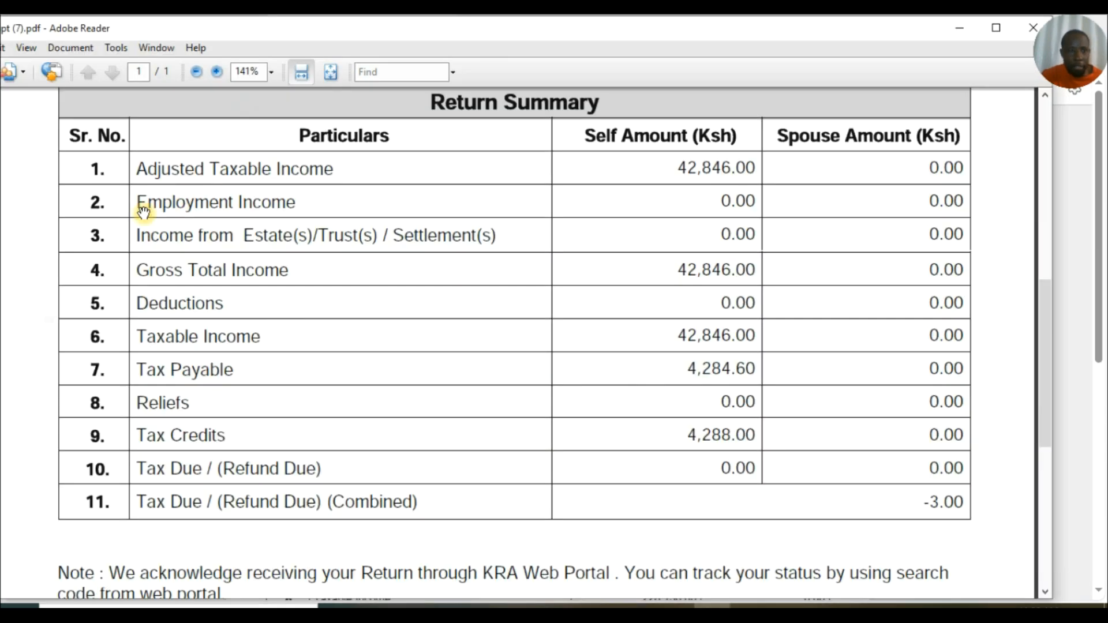